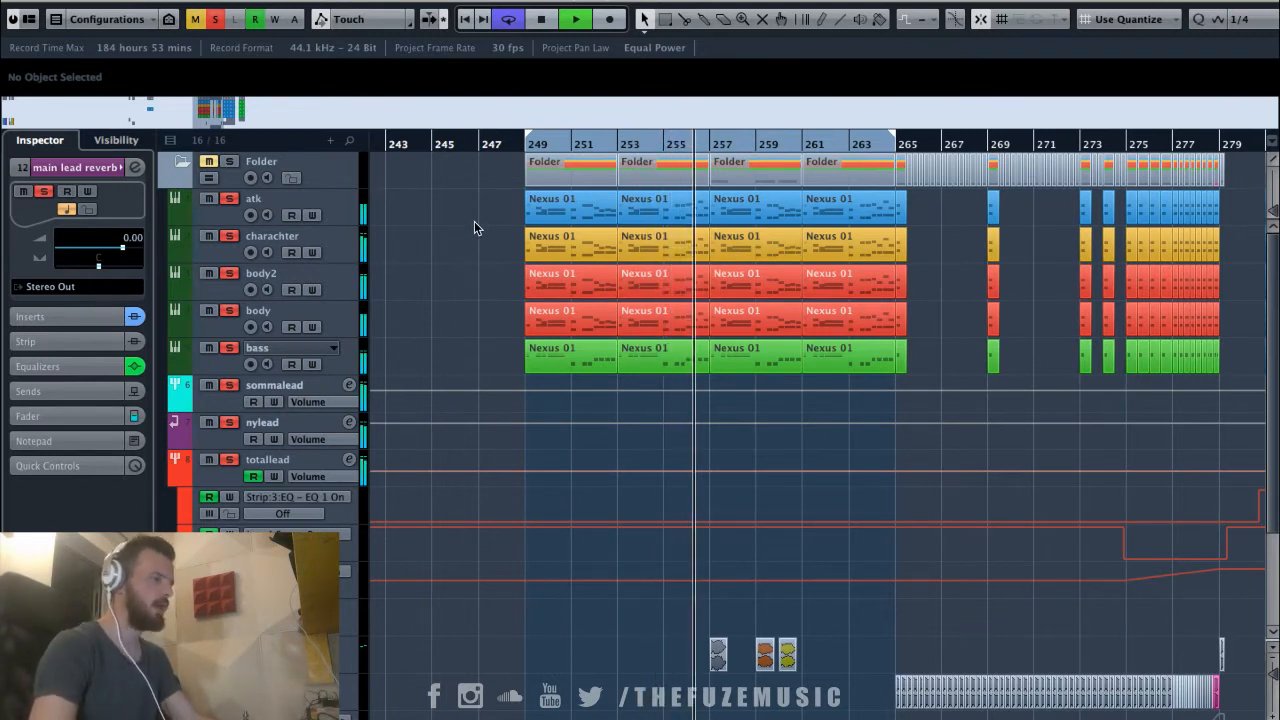
Stop playback and take the main lead reverb track out of solo.
{"action": "key", "text": "space"}
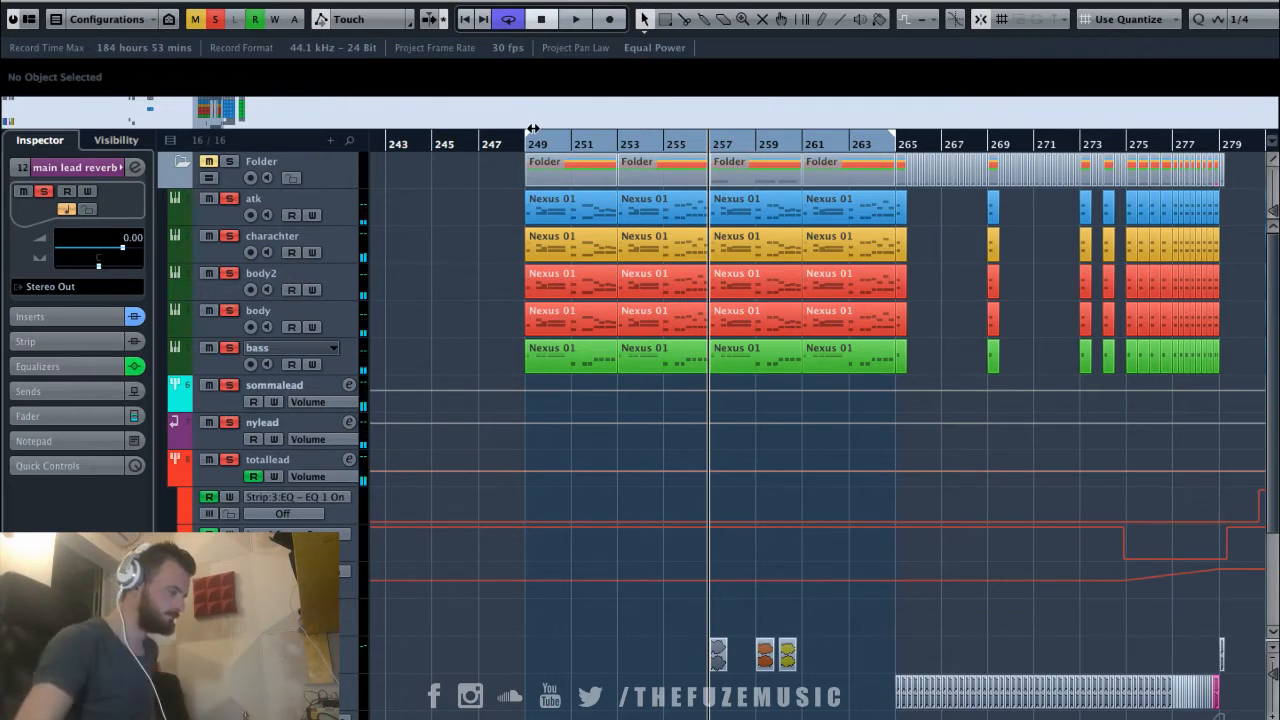
{"action": "scroll", "coordinate": [503, 198], "scroll_direction": "down", "scroll_amount": 3}
{"action": "scroll", "coordinate": [503, 198], "scroll_direction": "up", "scroll_amount": 3}
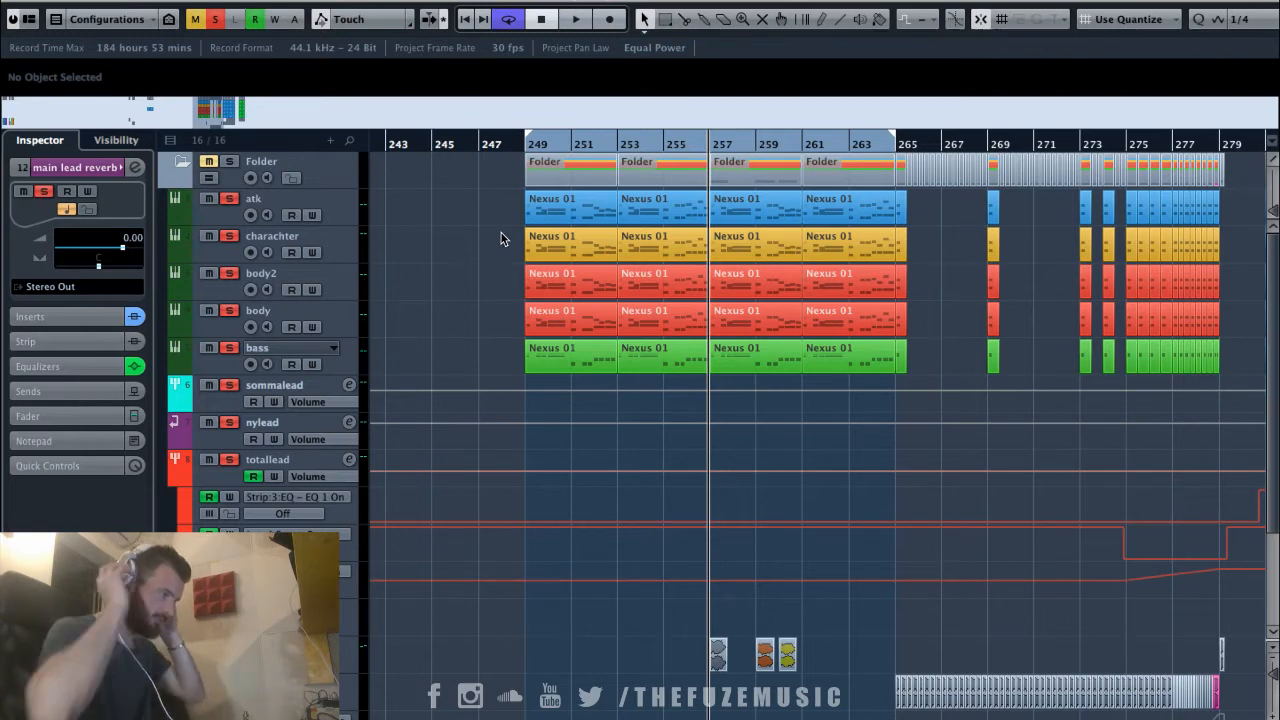
{"action": "scroll", "coordinate": [471, 271], "scroll_direction": "down", "scroll_amount": 4}
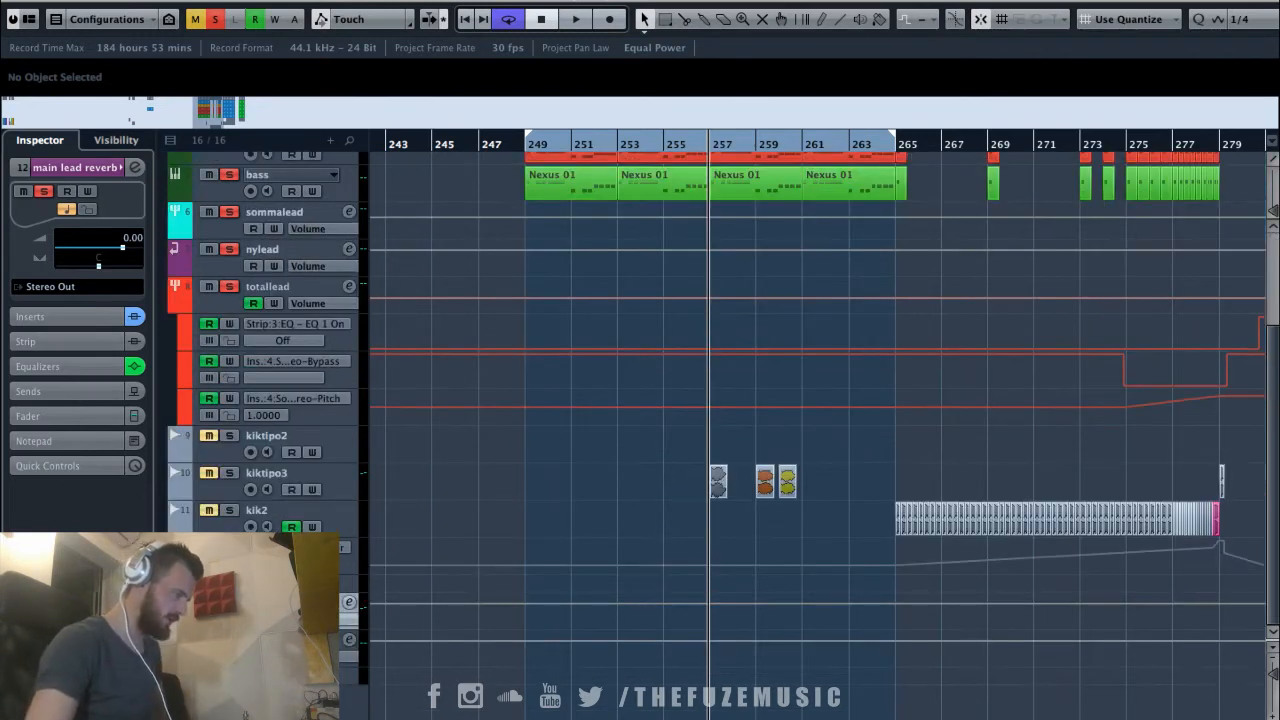
{"action": "key", "text": "s"}
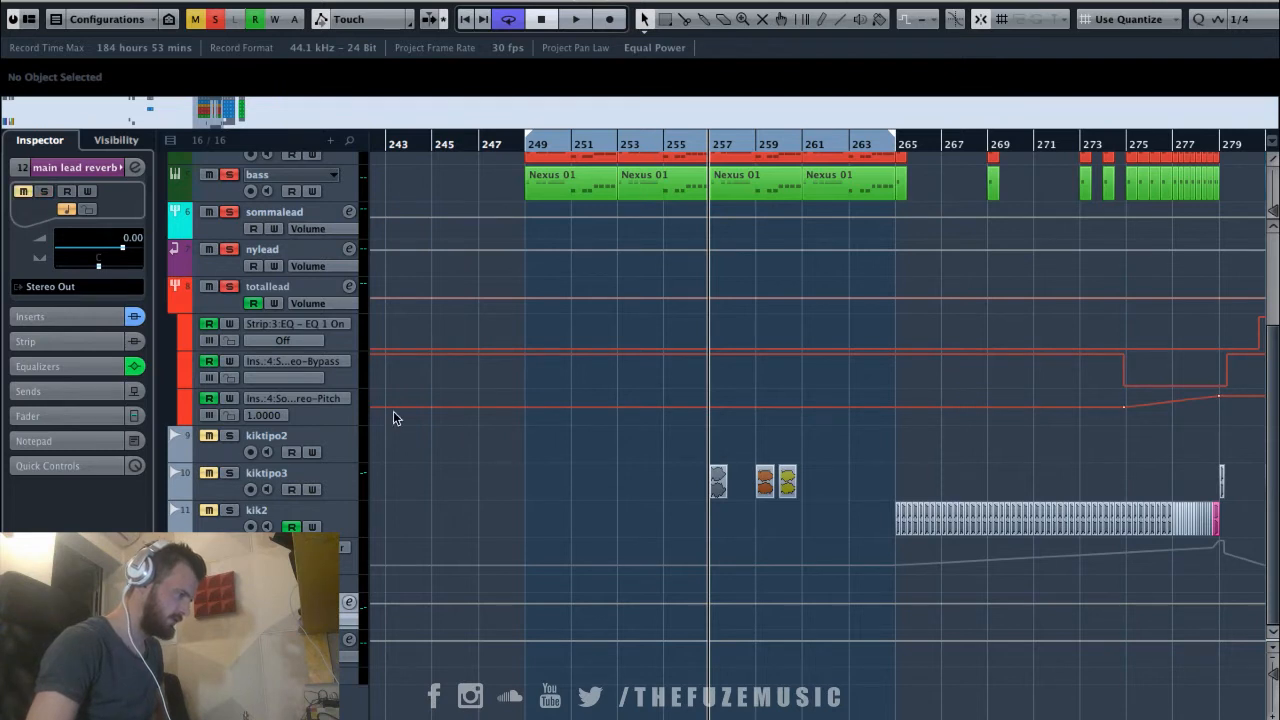
Bypass all inserts on the totallead group channel and close its channel settings.
{"action": "scroll", "coordinate": [390, 408], "scroll_direction": "up", "scroll_amount": 4}
{"action": "left_click", "coordinate": [225, 488]}
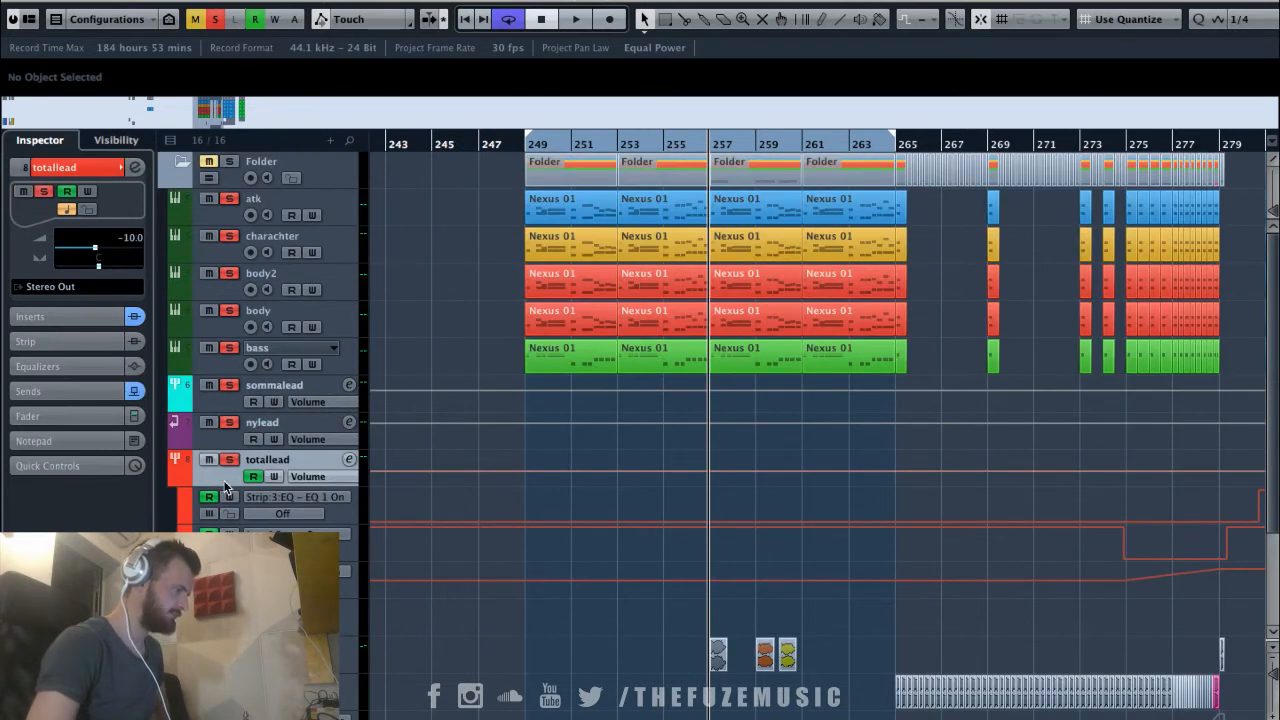
{"action": "left_click", "coordinate": [348, 459]}
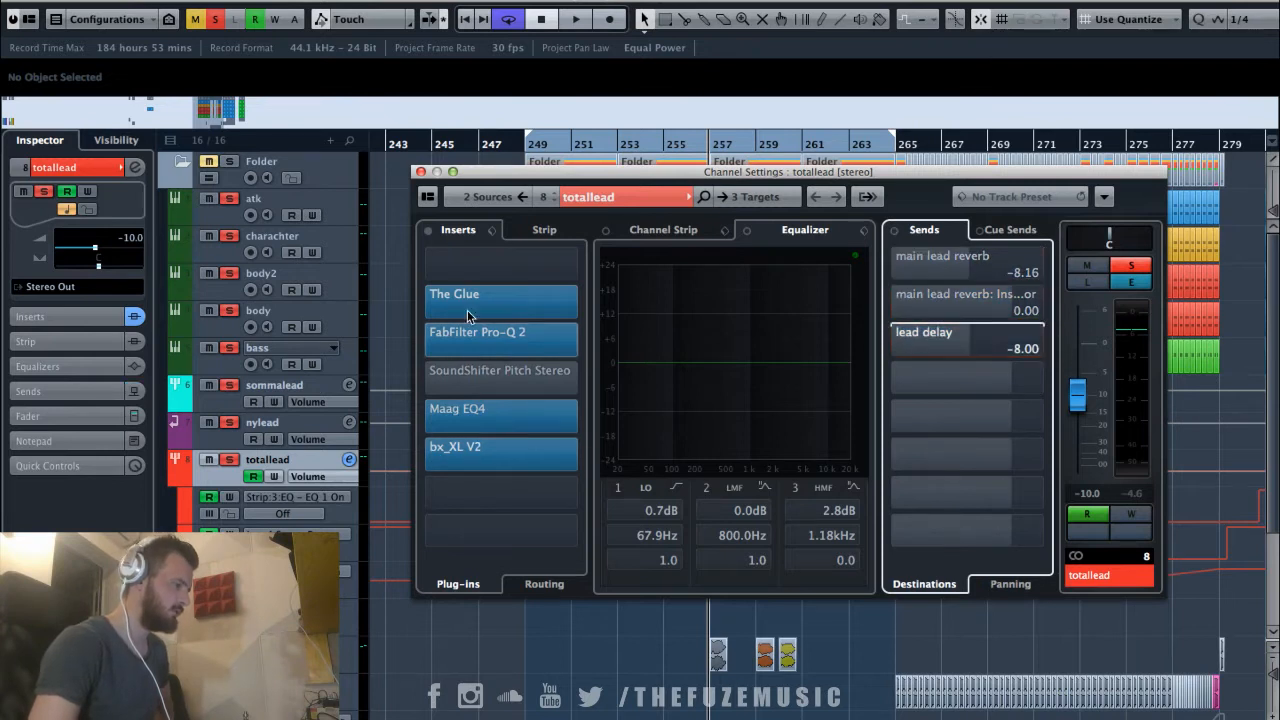
{"action": "left_click", "coordinate": [428, 230]}
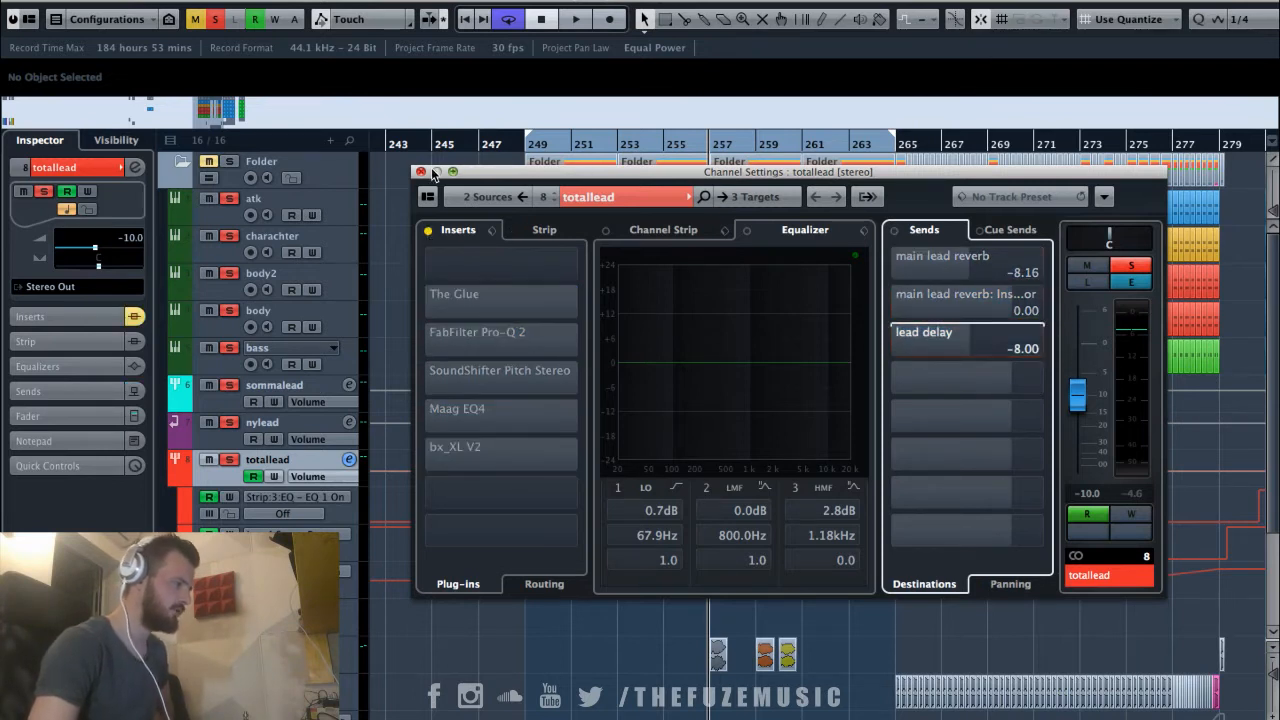
{"action": "left_click", "coordinate": [421, 172]}
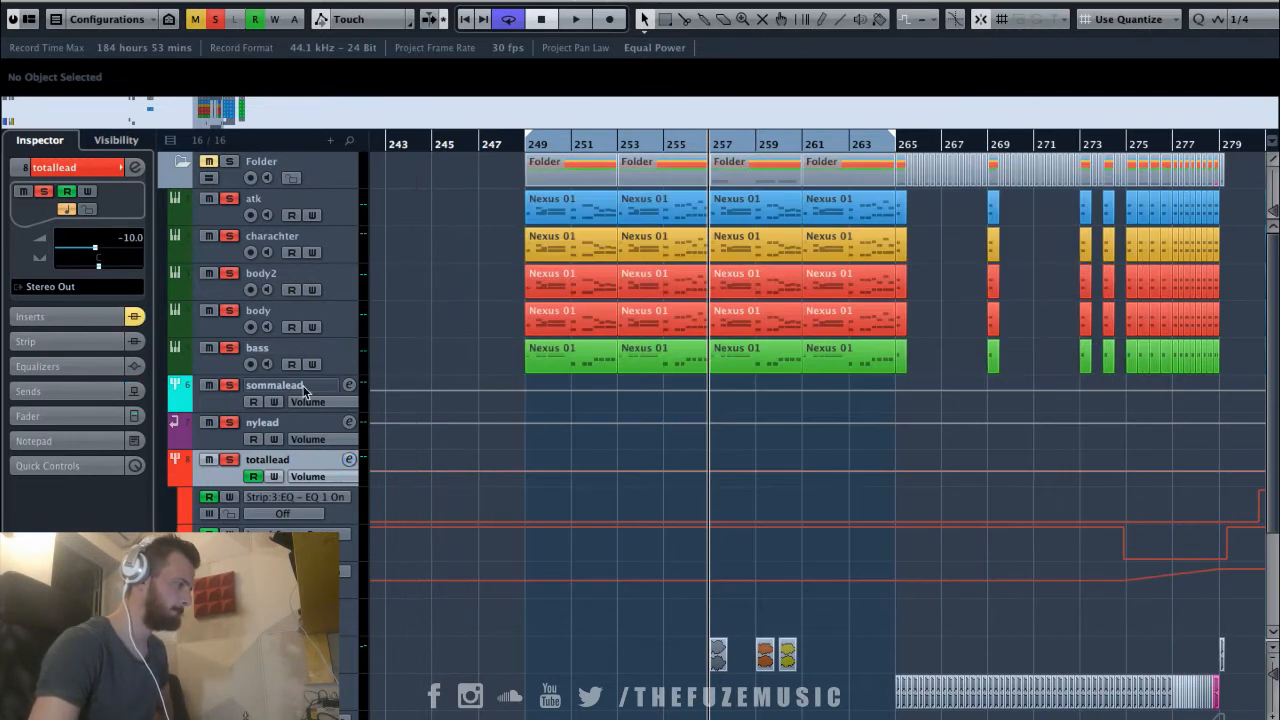
Bypass the inserts on the bass, body, charachter and atk channels, and close the channel settings.
{"action": "left_click", "coordinate": [232, 368]}
{"action": "left_click", "coordinate": [135, 167]}
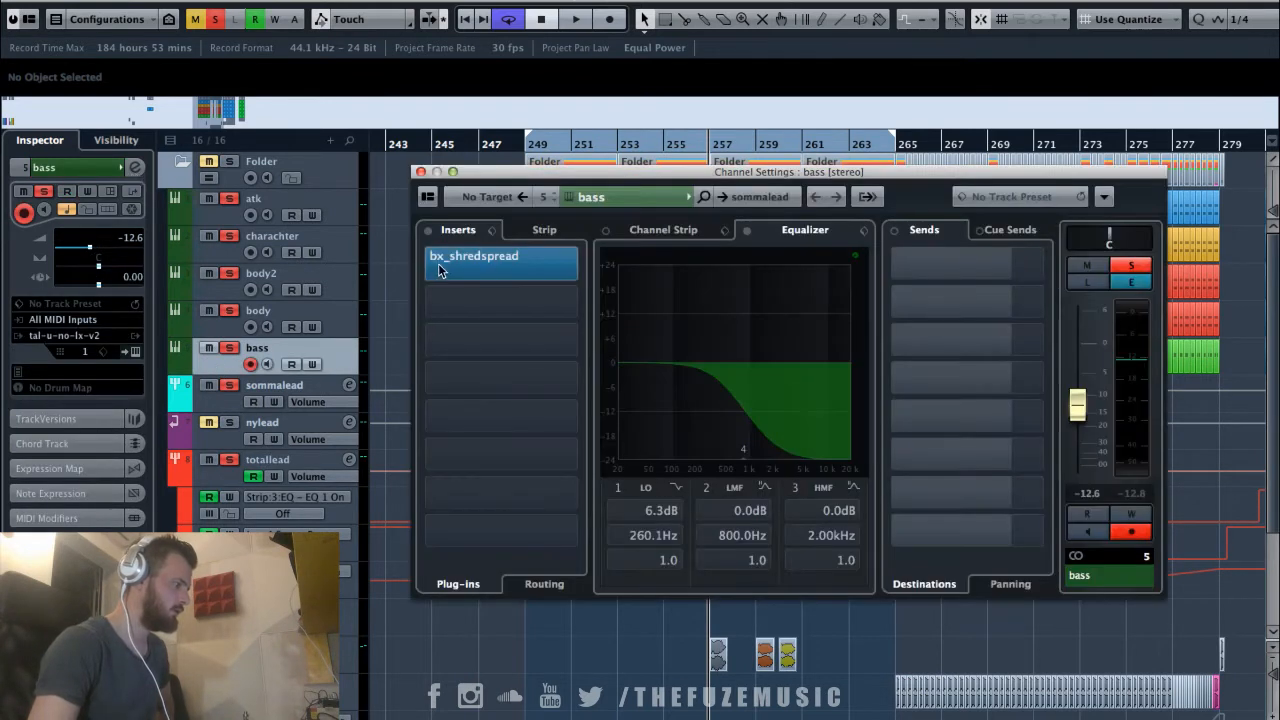
{"action": "left_click", "coordinate": [350, 316]}
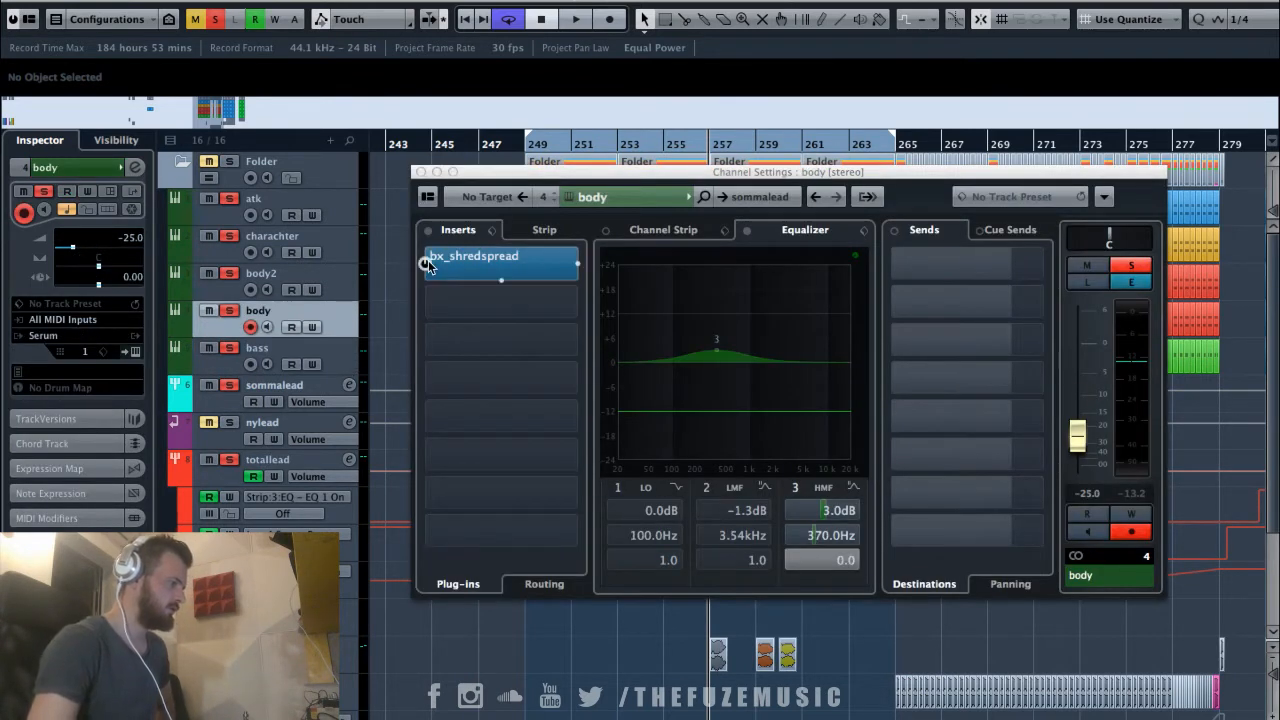
{"action": "left_click", "coordinate": [349, 258]}
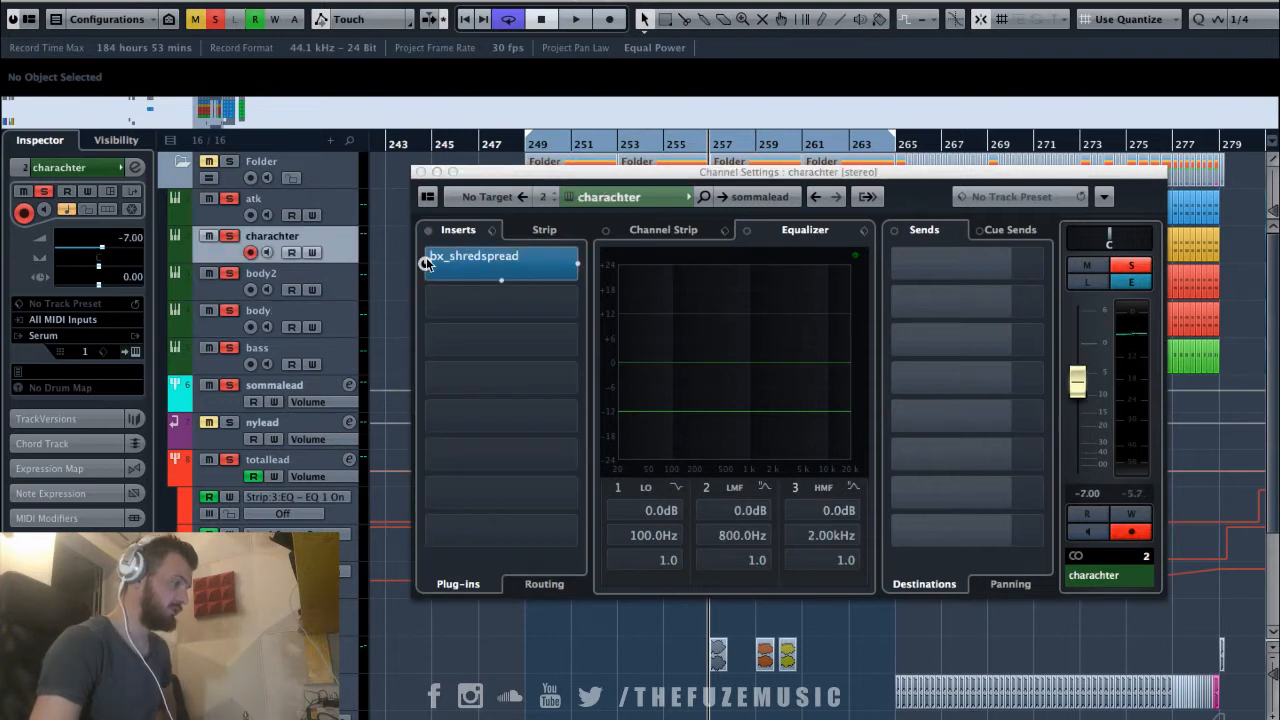
{"action": "left_click", "coordinate": [320, 210]}
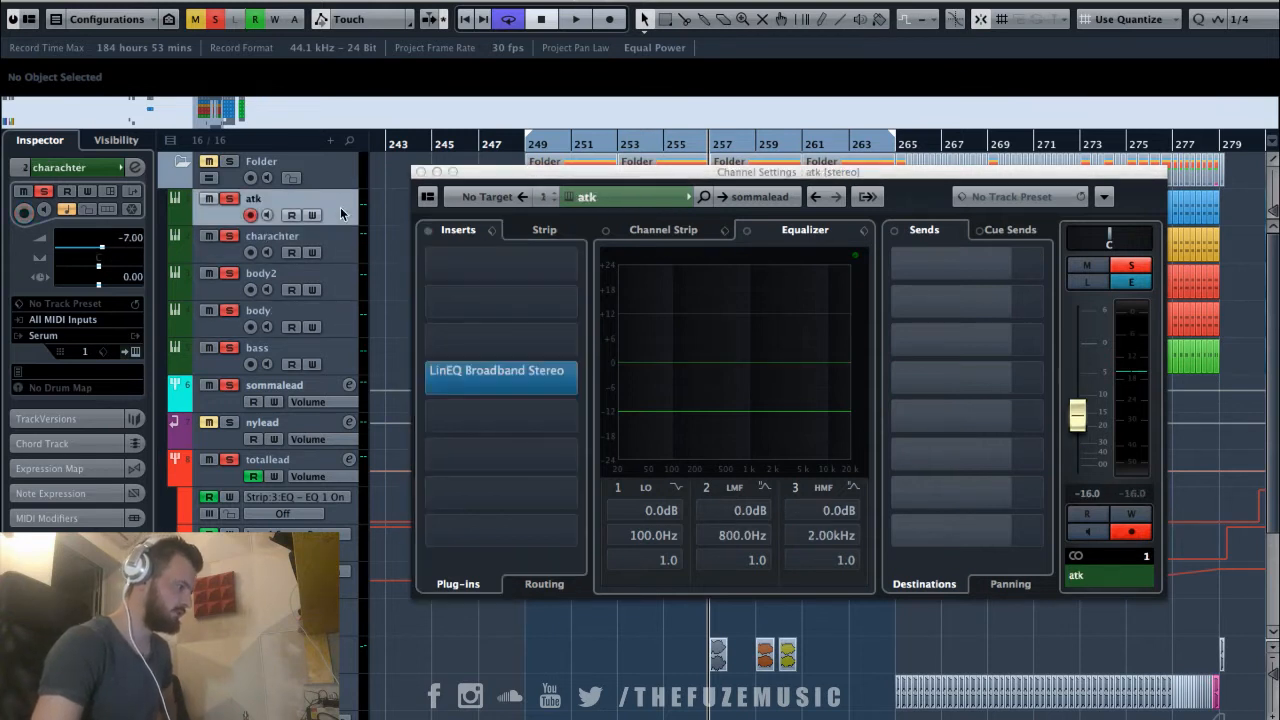
{"action": "left_click", "coordinate": [430, 371]}
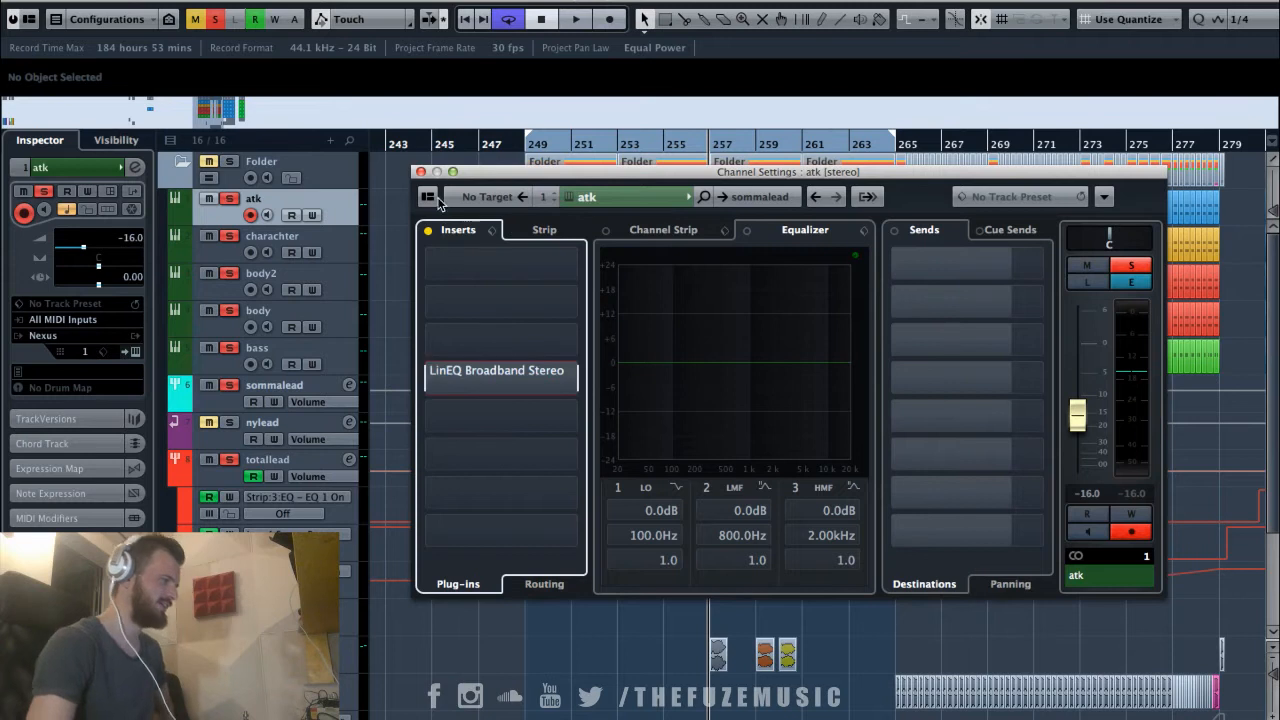
{"action": "left_click", "coordinate": [421, 172]}
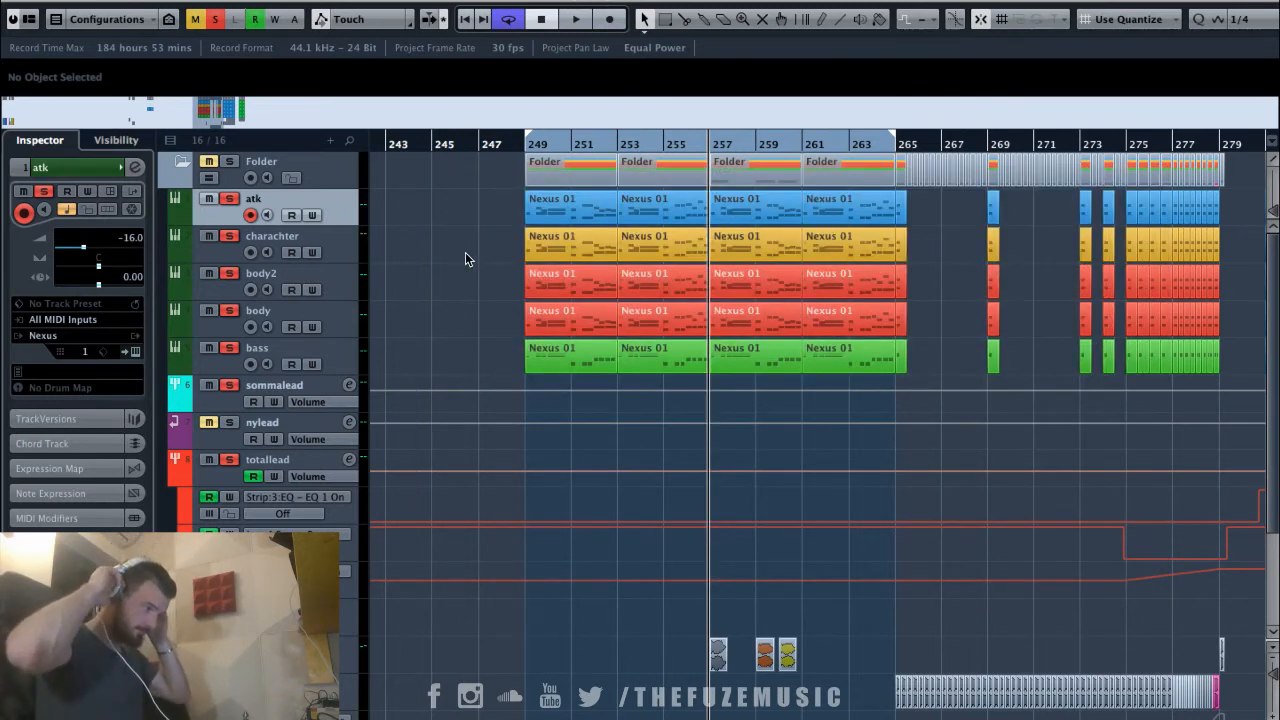
Solo only the charachter track with its sommalead group, leaving nylead out of solo, and play from bar 249.
{"action": "left_click", "coordinate": [511, 146]}
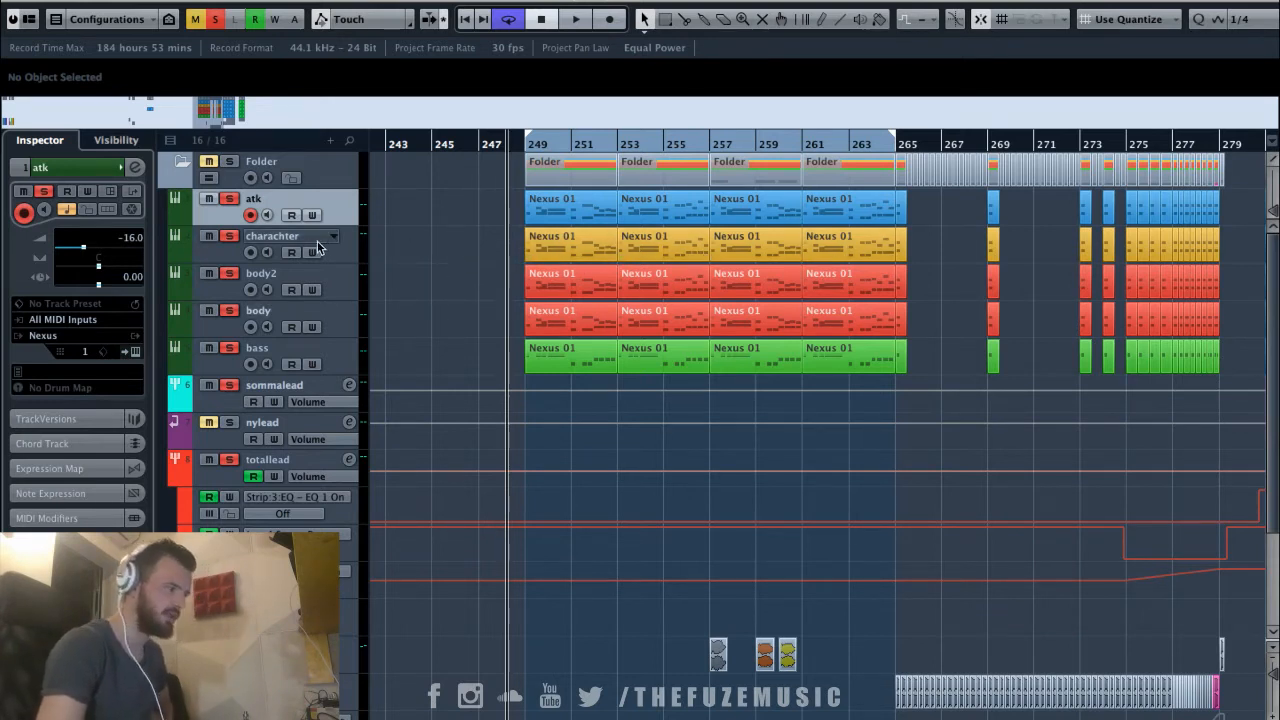
{"action": "left_click", "coordinate": [521, 149]}
{"action": "left_click", "coordinate": [513, 149]}
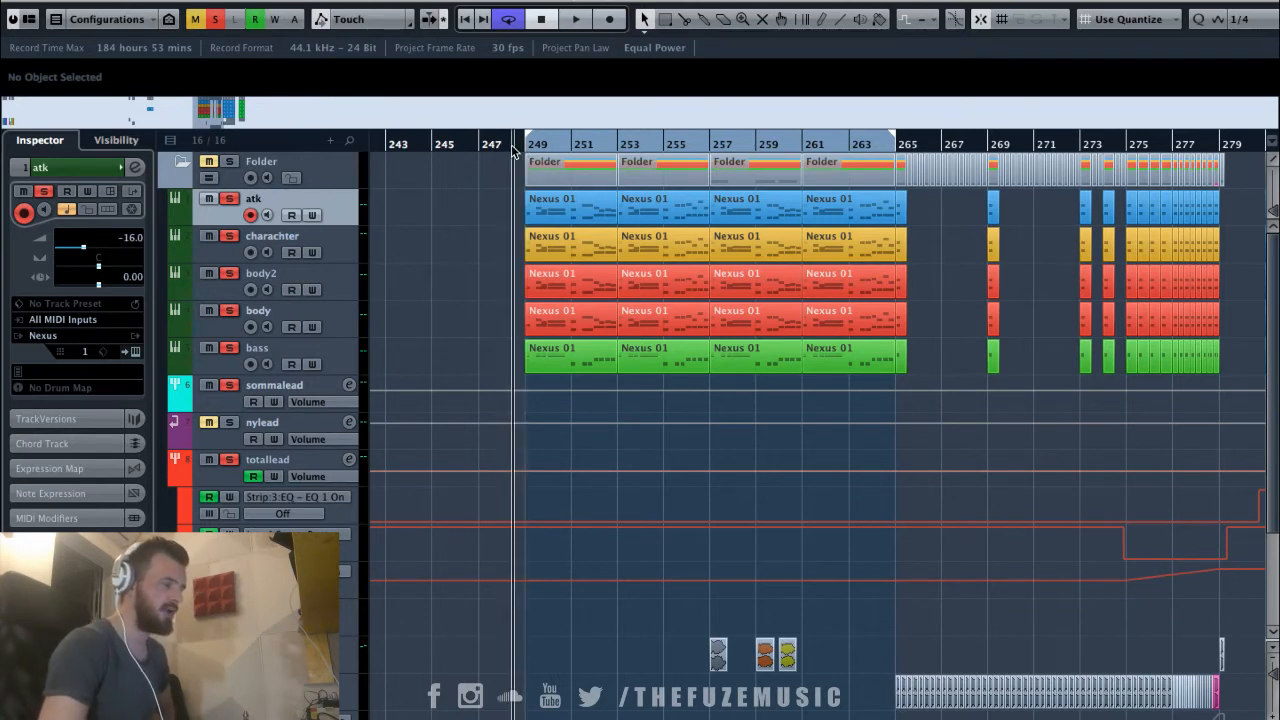
{"action": "left_click", "coordinate": [523, 151]}
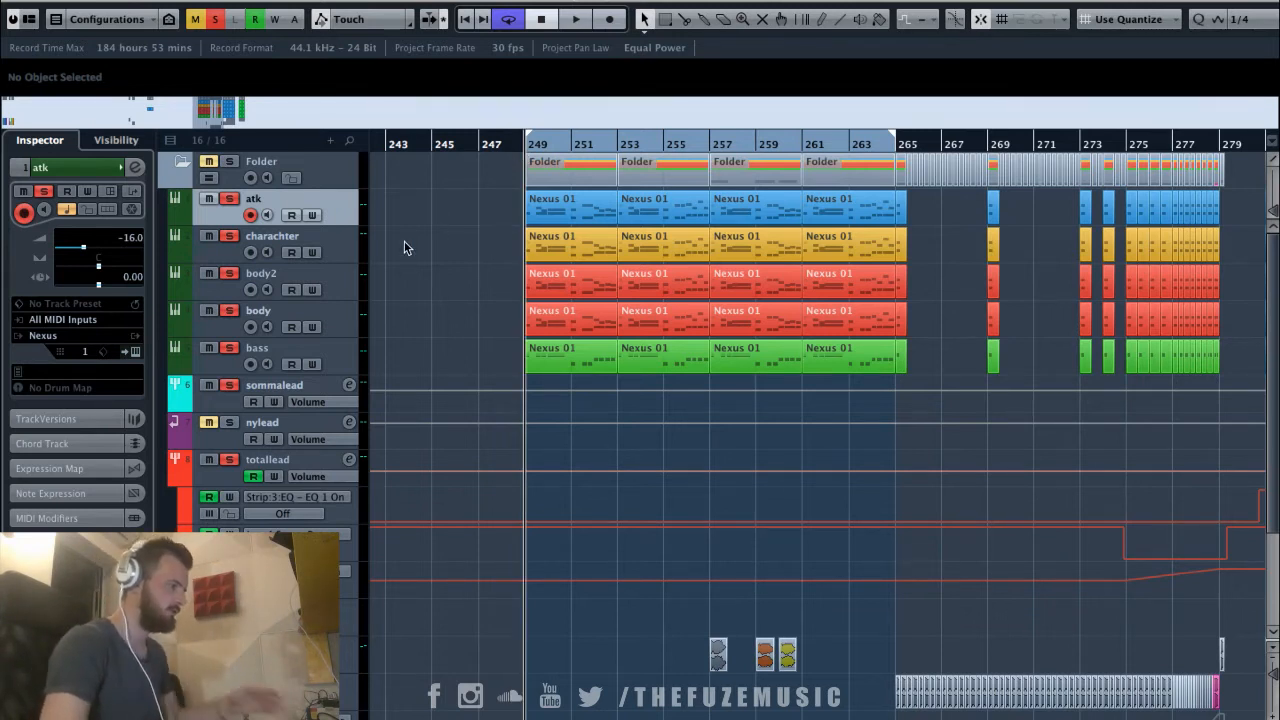
{"action": "left_click", "coordinate": [230, 238], "text": "ctrl"}
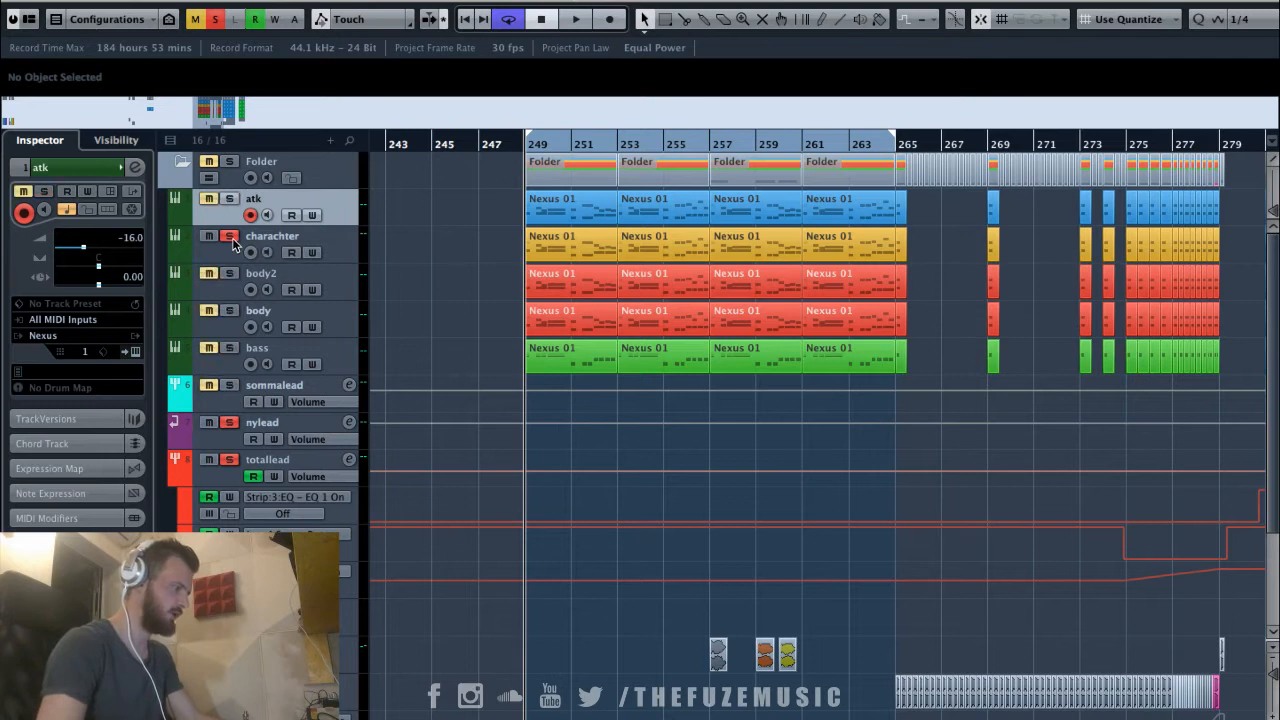
{"action": "left_click", "coordinate": [229, 385]}
{"action": "left_click", "coordinate": [228, 423]}
{"action": "key", "text": "space"}
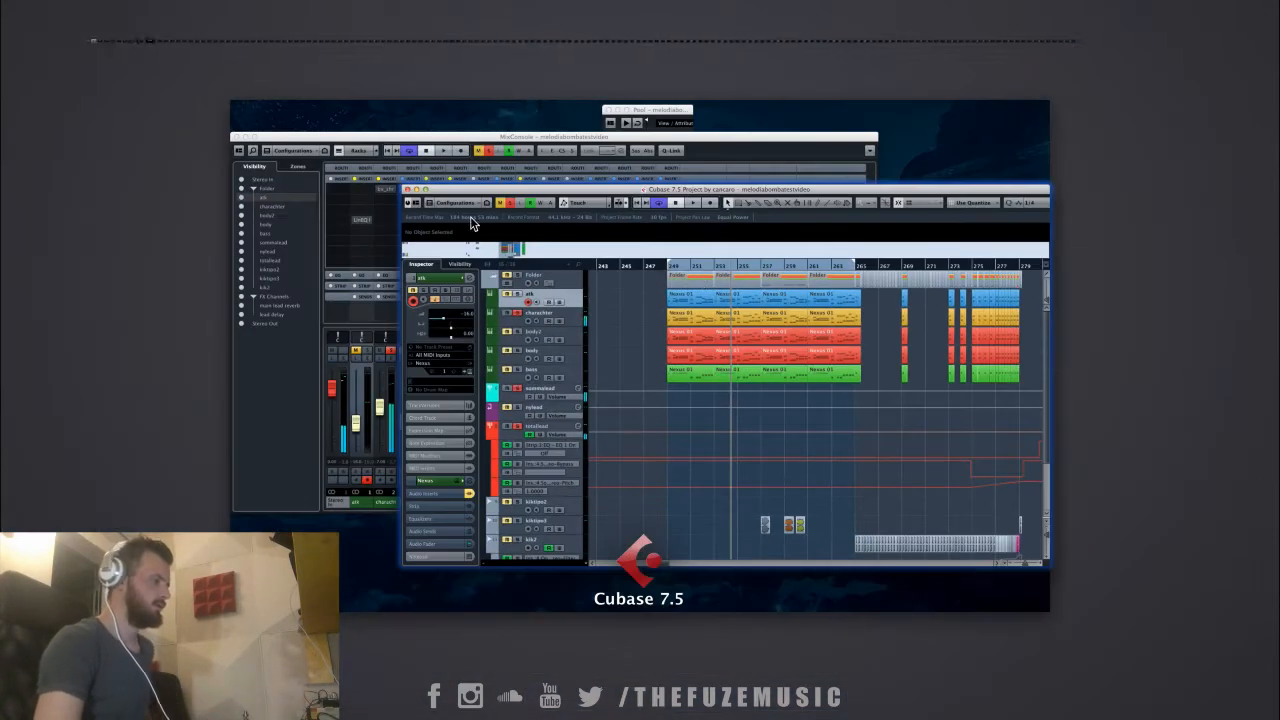
Switch to the MixConsole and open the MAnalyzer insert on the Stereo Out channel.
{"action": "left_click", "coordinate": [377, 352]}
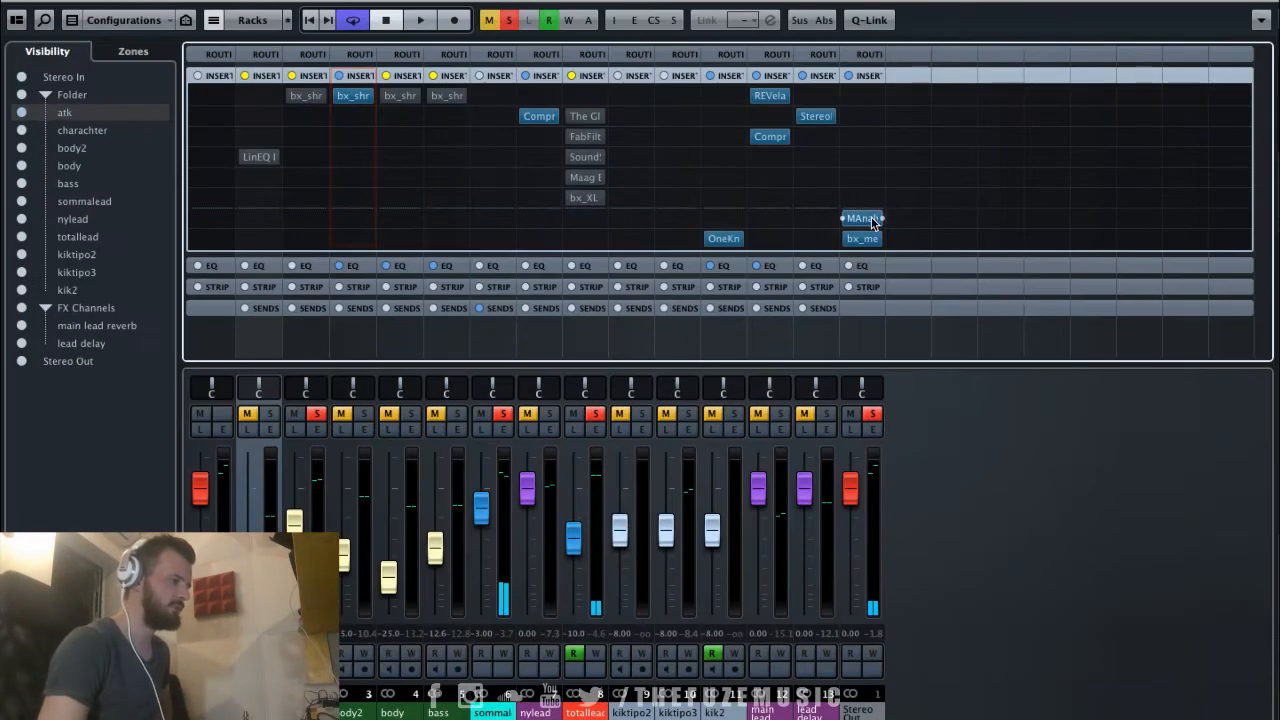
{"action": "left_click", "coordinate": [874, 221]}
{"action": "left_click", "coordinate": [917, 150]}
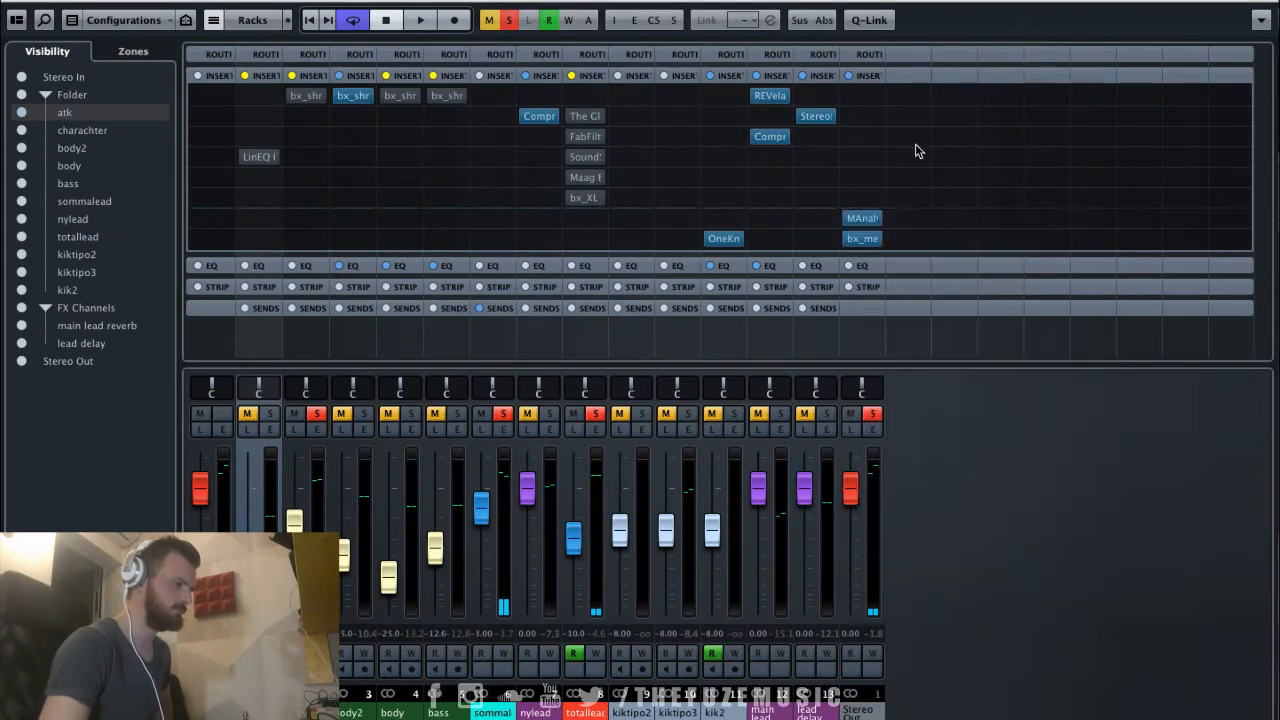
{"action": "left_click", "coordinate": [862, 218]}
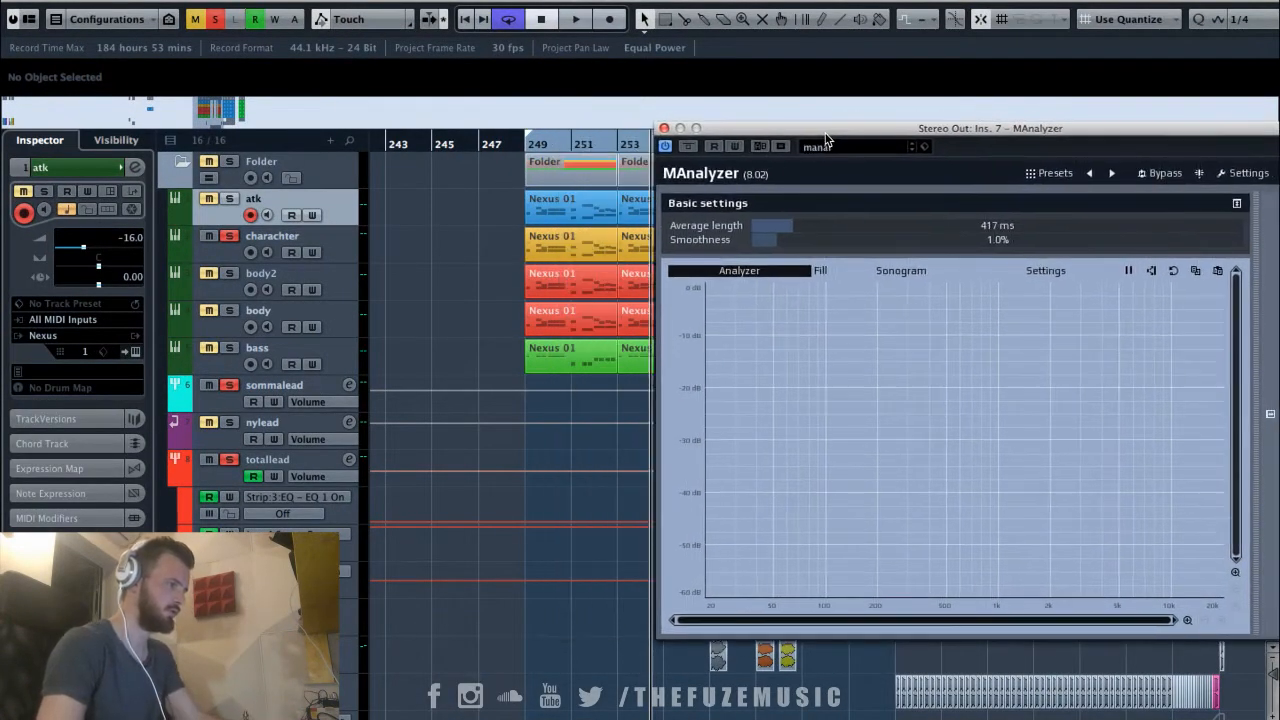
Play the soloed charachter lead to view its spectrum in MAnalyzer, stop playback, and move the analyzer clear of the arrangement.
{"action": "key", "text": "space"}
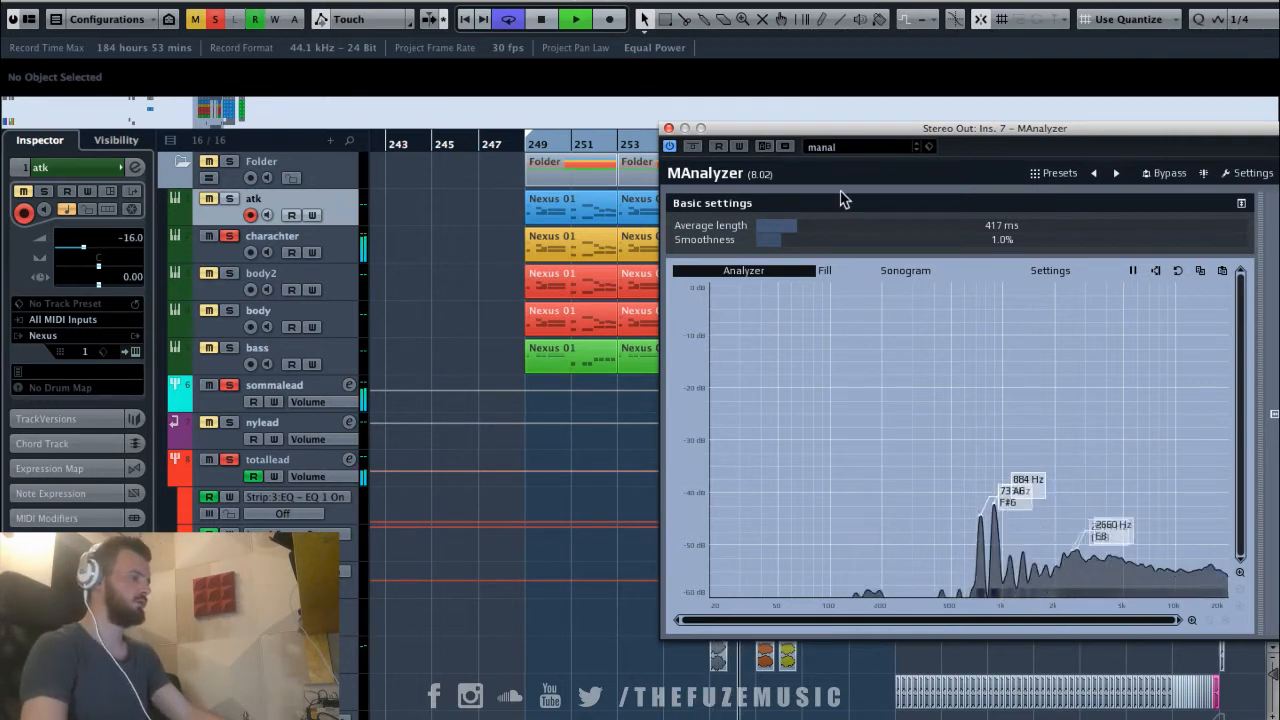
{"action": "key", "text": "space"}
{"action": "left_click_drag", "start_coordinate": [828, 131], "coordinate": [1095, 97]}
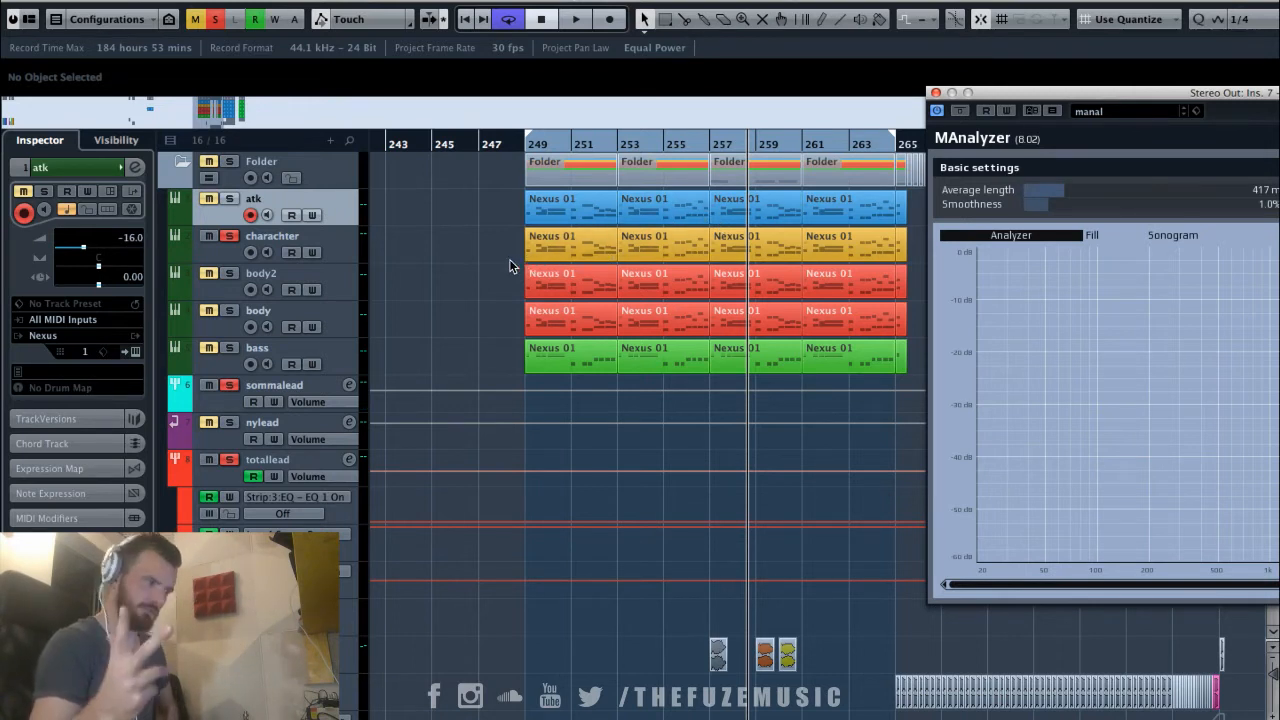
Solo the body track in place of charachter, together with the sommalead group, and play it to view its spectrum in MAnalyzer.
{"action": "left_click", "coordinate": [517, 149]}
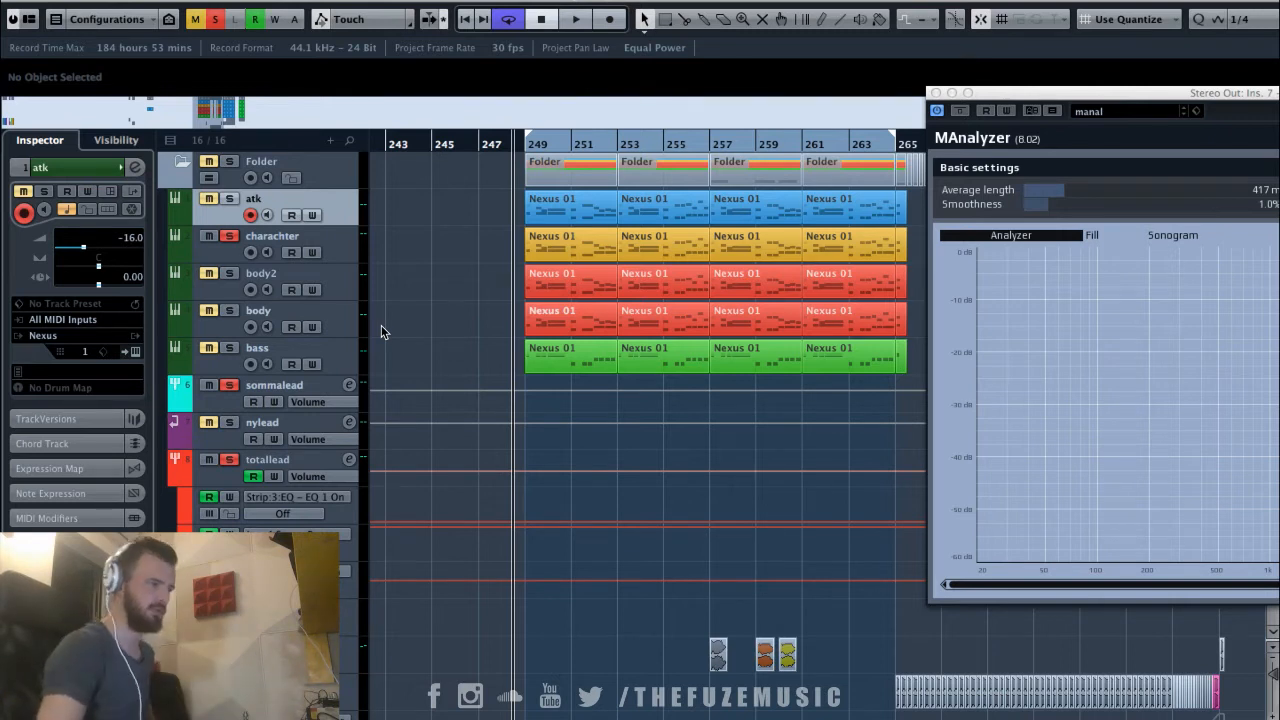
{"action": "left_click_drag", "start_coordinate": [1083, 108], "coordinate": [1042, 71]}
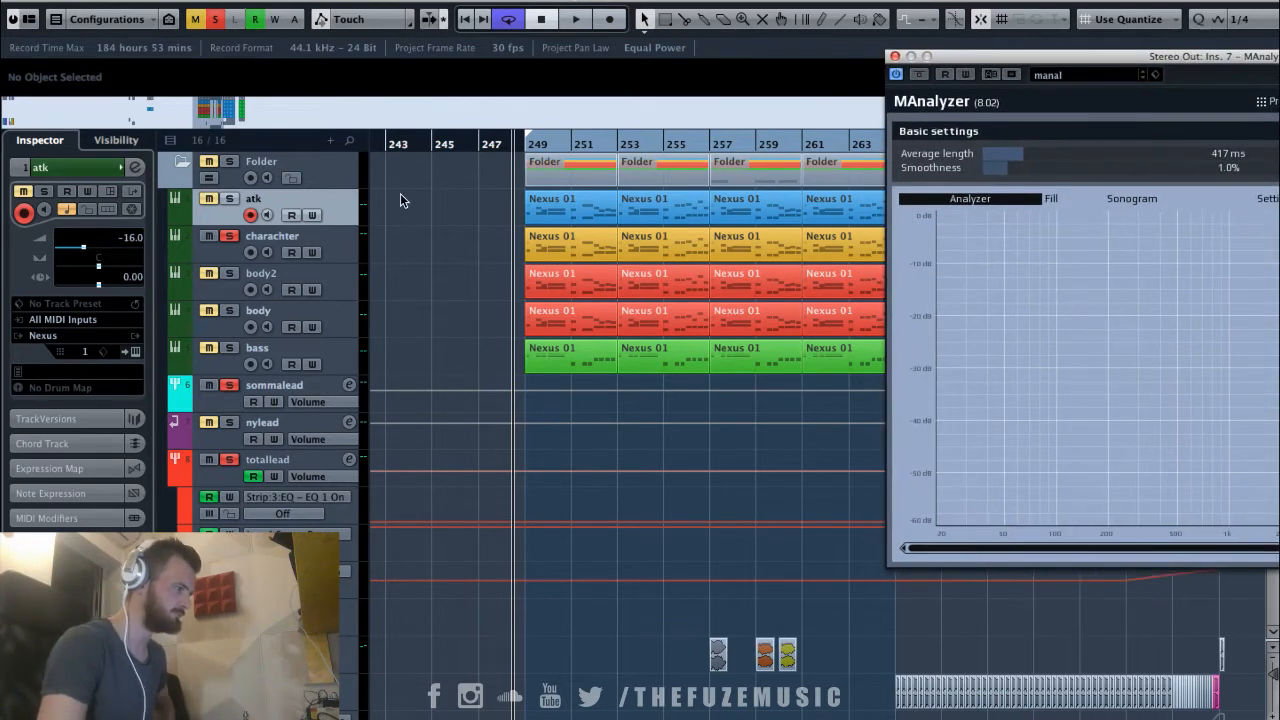
{"action": "left_click", "coordinate": [229, 313]}
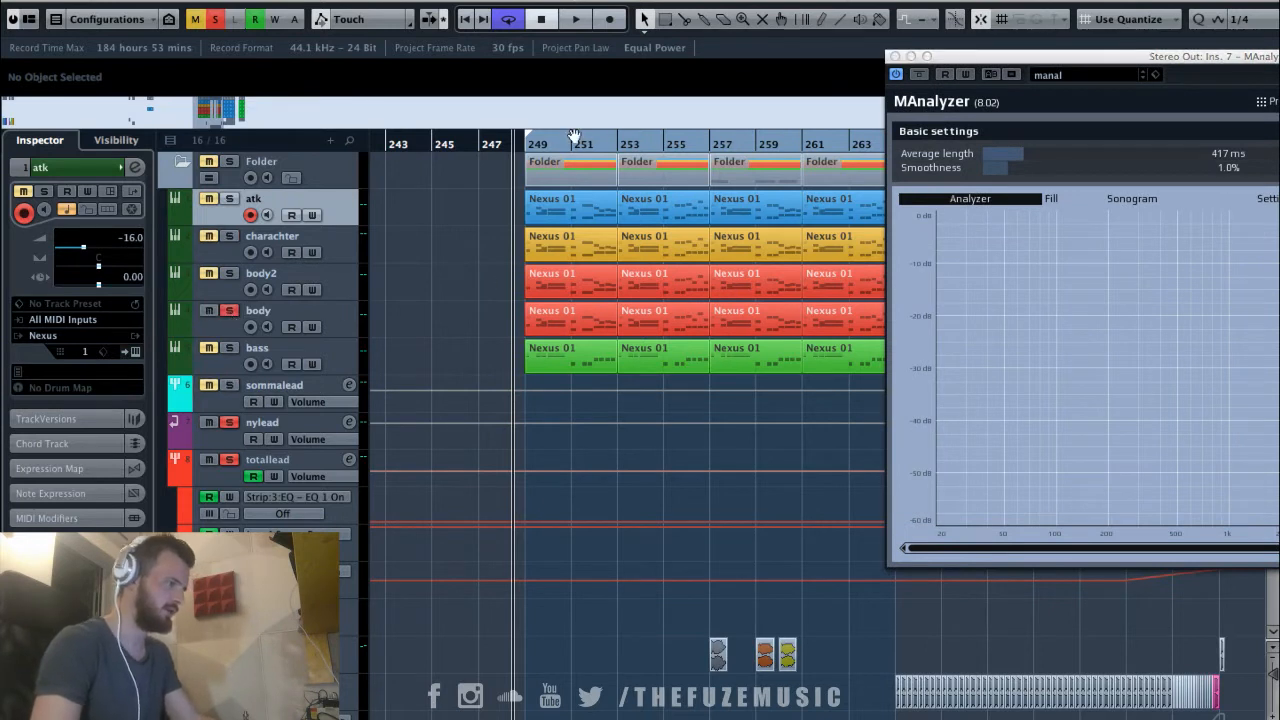
{"action": "left_click_drag", "start_coordinate": [1042, 61], "coordinate": [983, 32]}
{"action": "key", "text": "space"}
{"action": "left_click", "coordinate": [229, 385]}
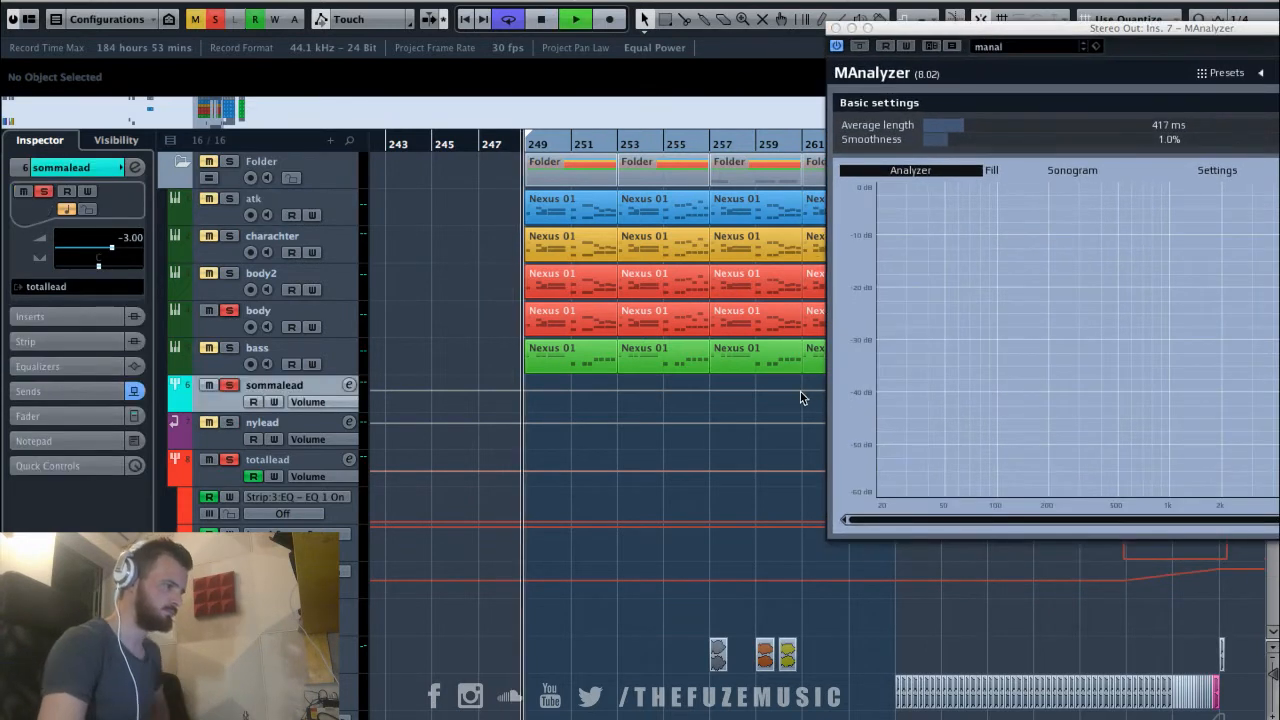
{"action": "left_click", "coordinate": [1076, 27]}
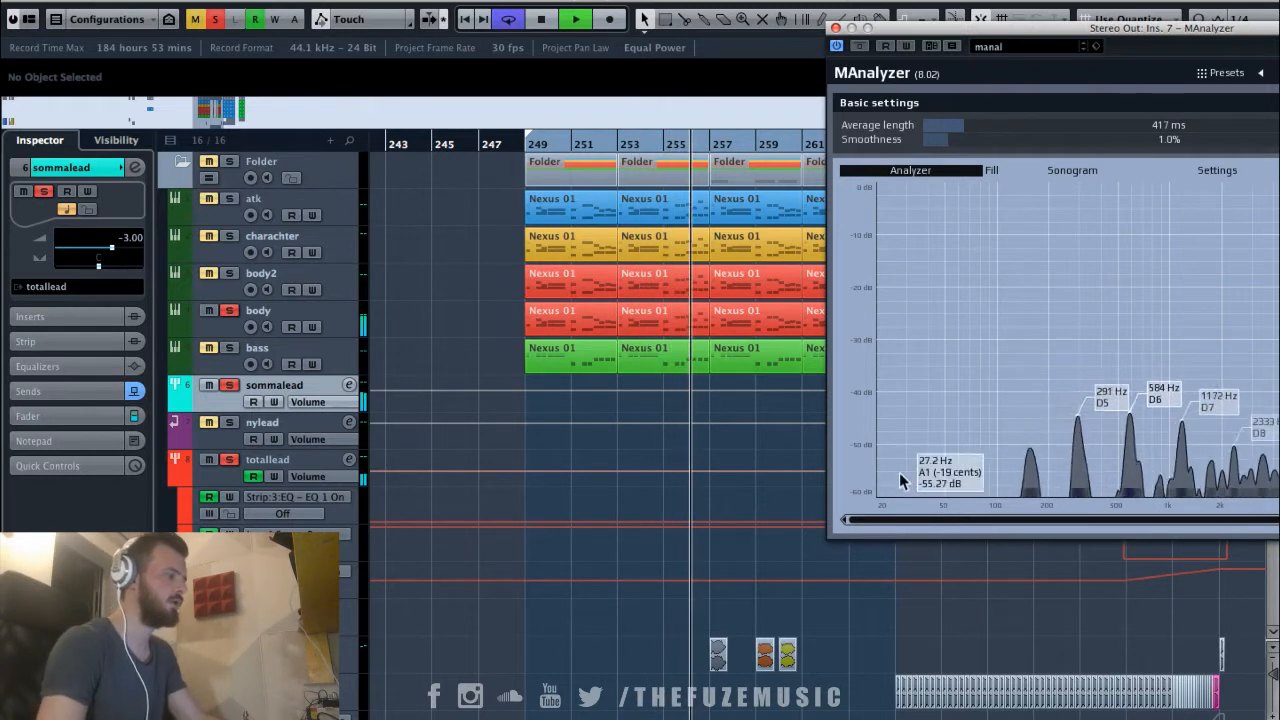
{"action": "key", "text": "space"}
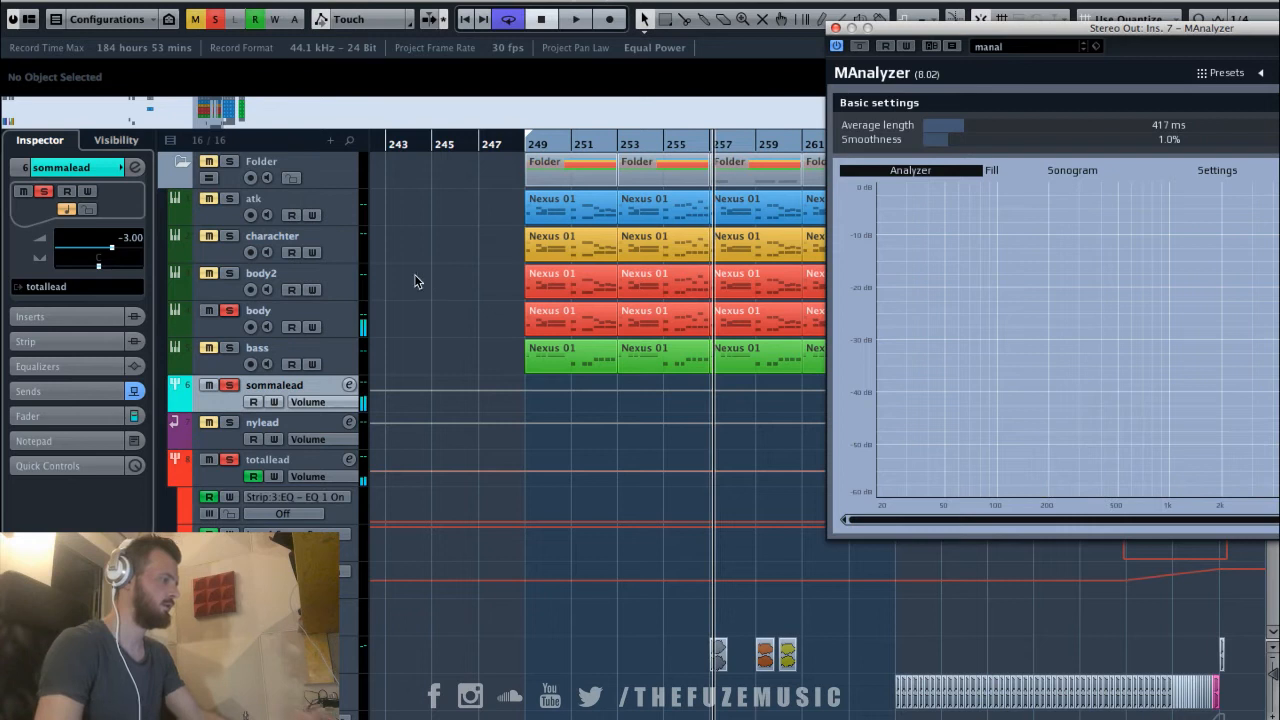
Solo body2 alongside body, play from bar 249, and toggle body's solo off and on to compare the spectra.
{"action": "left_click", "coordinate": [228, 275]}
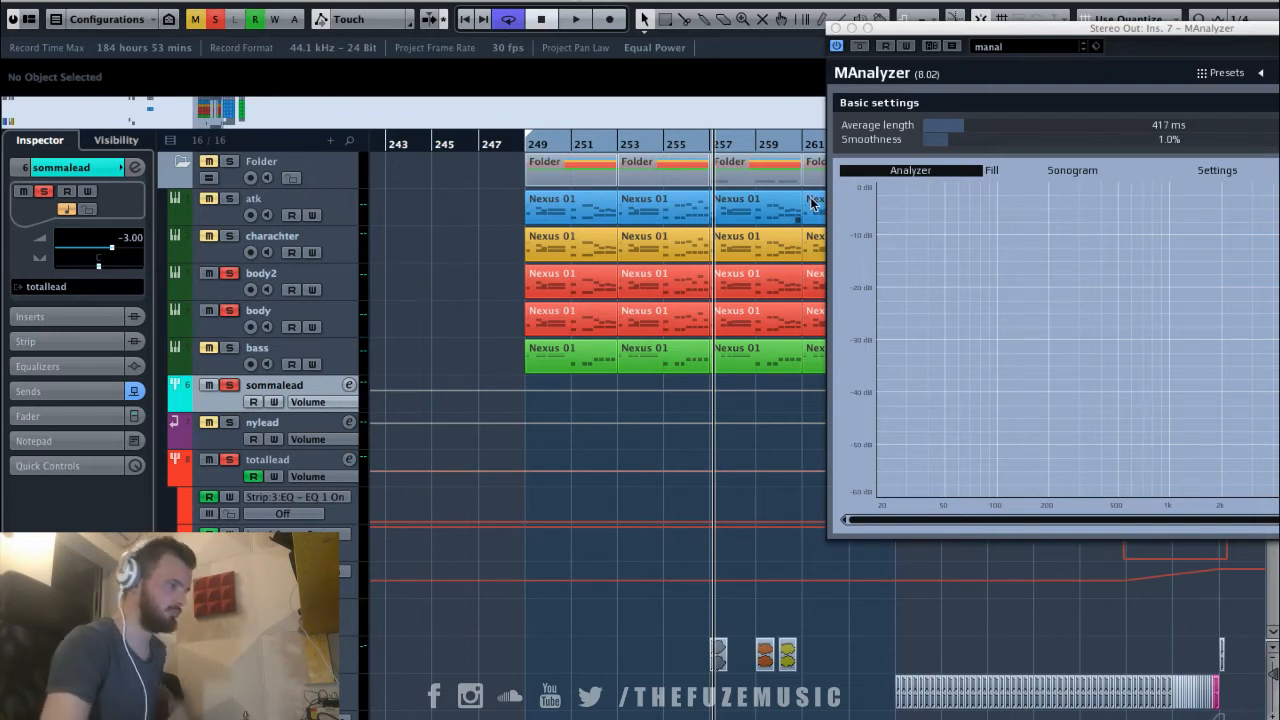
{"action": "left_click", "coordinate": [524, 147]}
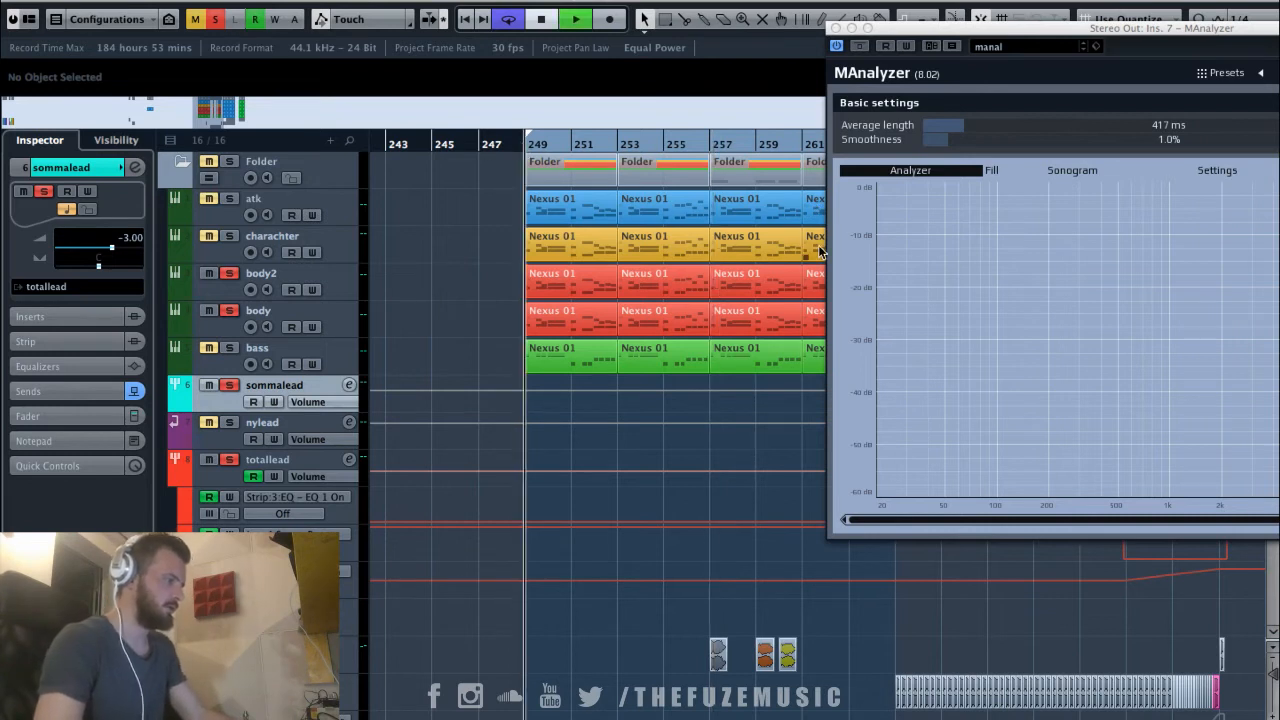
{"action": "key", "text": "space"}
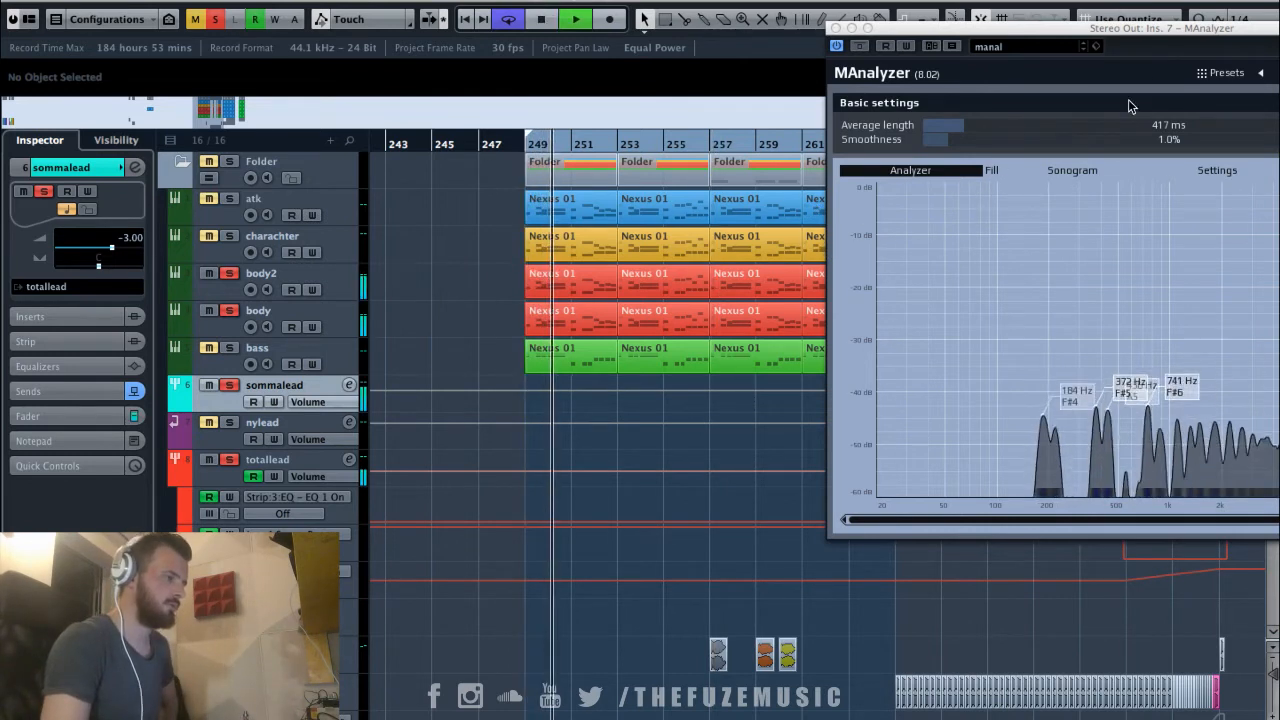
{"action": "left_click", "coordinate": [229, 311]}
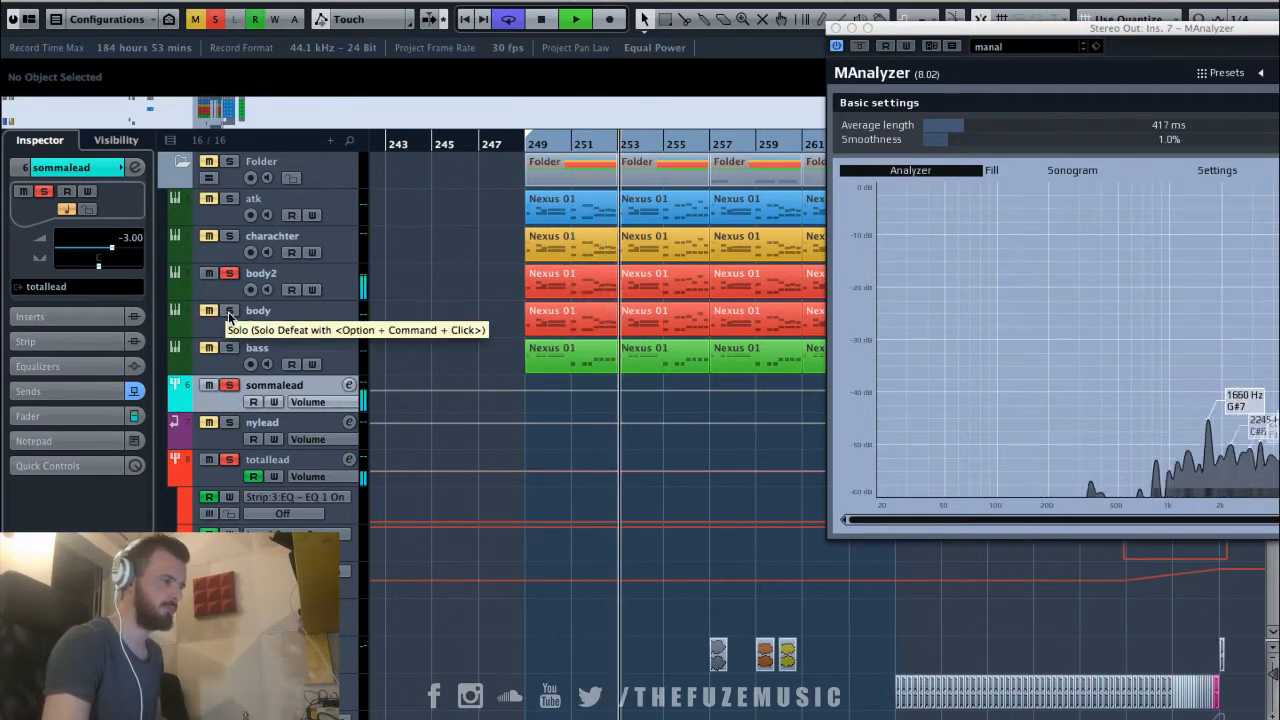
{"action": "left_click", "coordinate": [229, 311]}
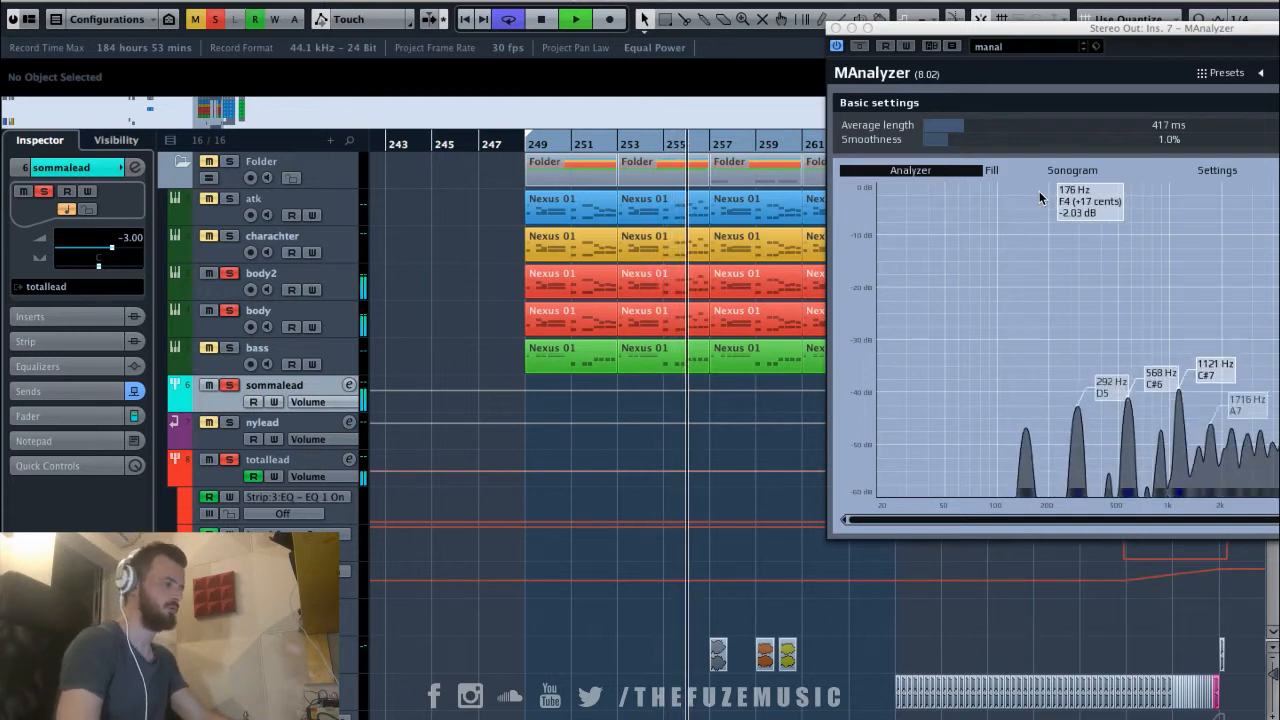
Stop playback, bring the whole MAnalyzer window into view, and unsolo body2 to play body alone and view its spectrum.
{"action": "key", "text": "space"}
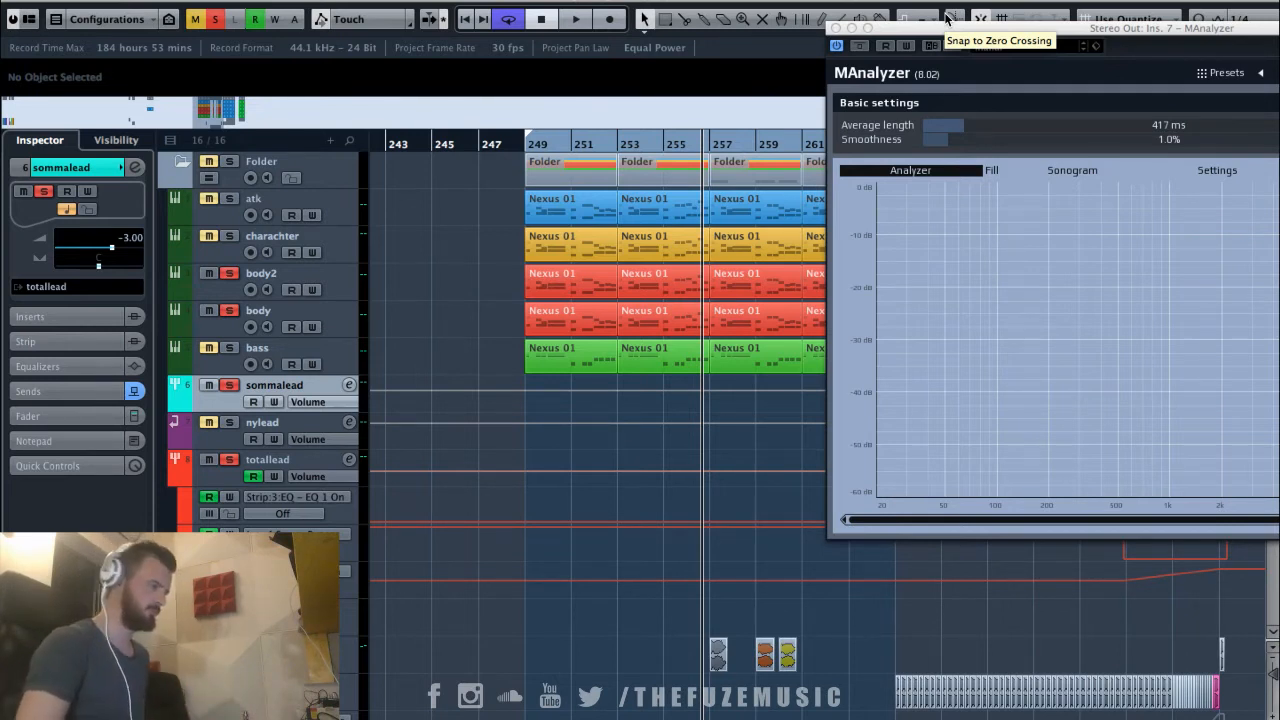
{"action": "left_click_drag", "start_coordinate": [1064, 35], "coordinate": [782, 24]}
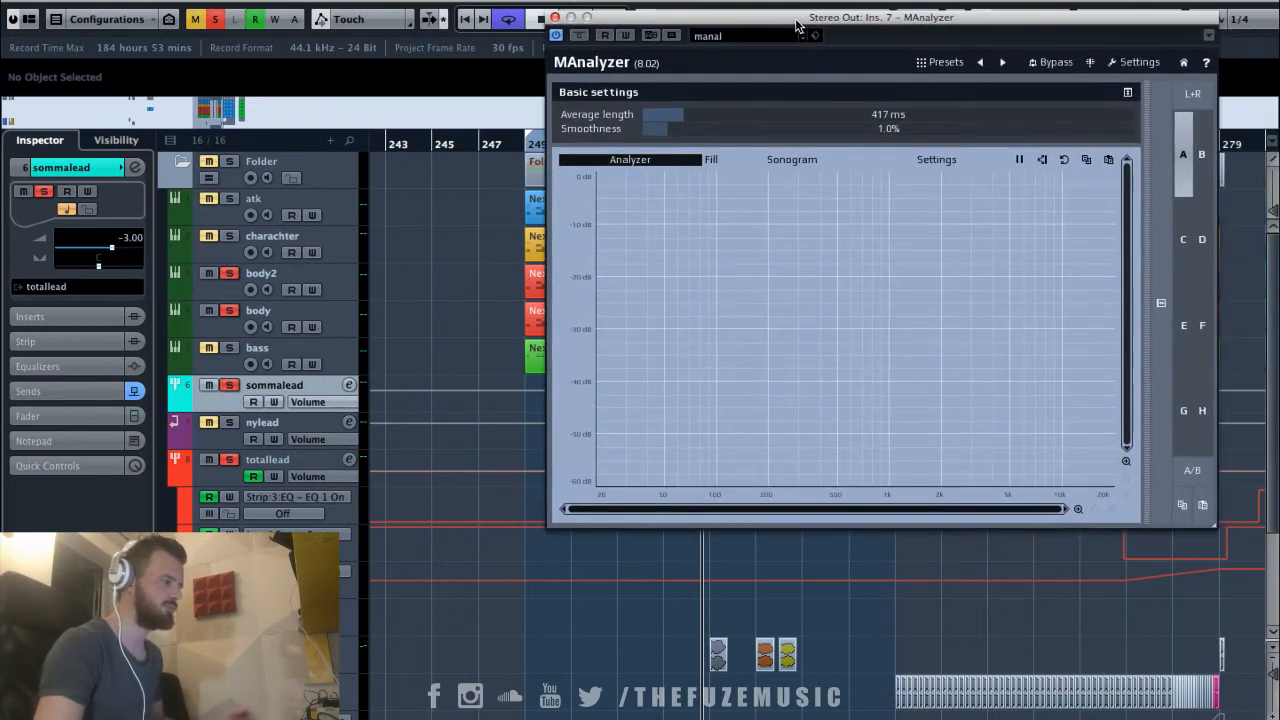
{"action": "left_click", "coordinate": [229, 273]}
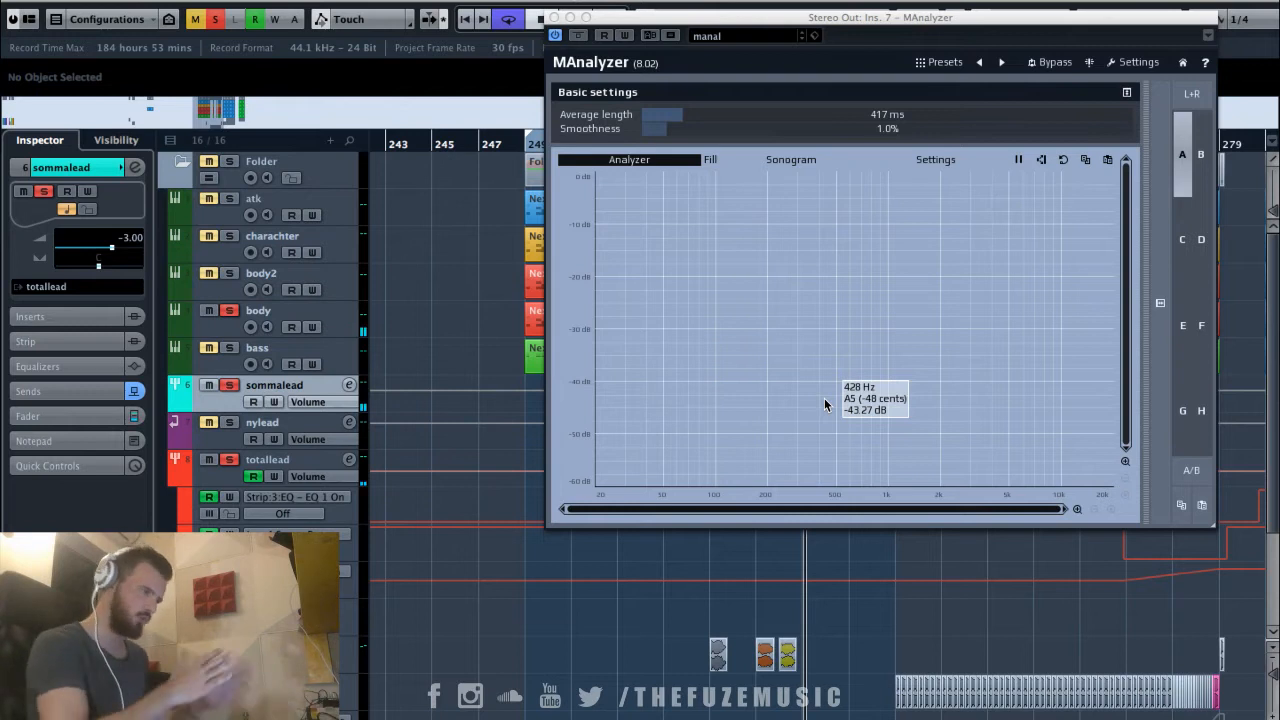
Solo body2, charachter and bass alongside body, and reposition the MAnalyzer window so it leaves the track list and start of the clips uncovered.
{"action": "left_click_drag", "start_coordinate": [650, 22], "coordinate": [945, 72]}
{"action": "left_click", "coordinate": [229, 274]}
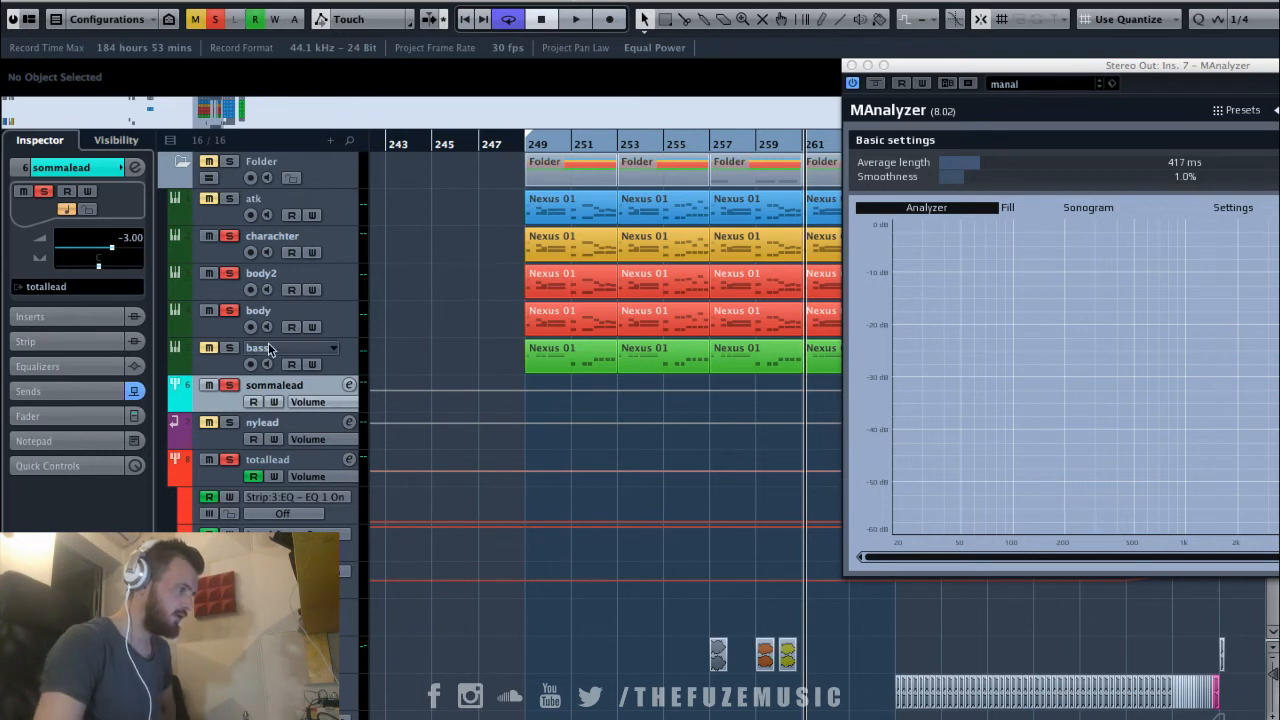
{"action": "left_click", "coordinate": [229, 348]}
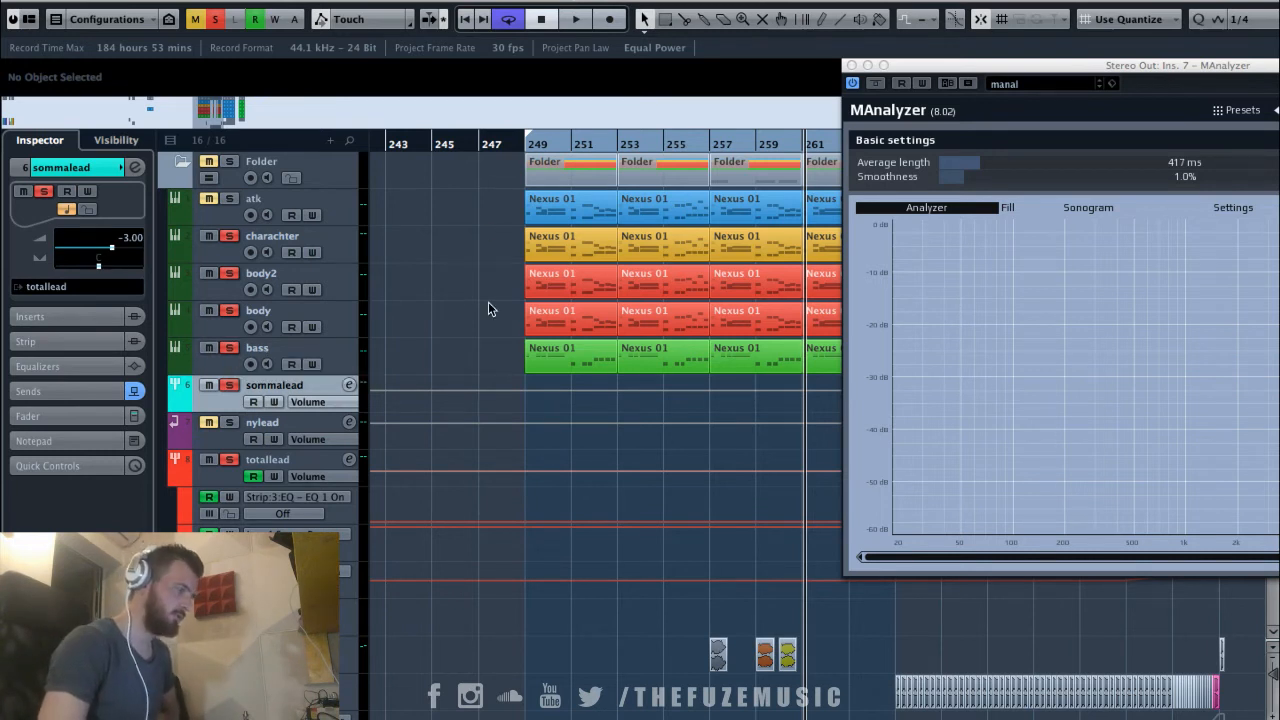
{"action": "left_click_drag", "start_coordinate": [1049, 57], "coordinate": [985, 10]}
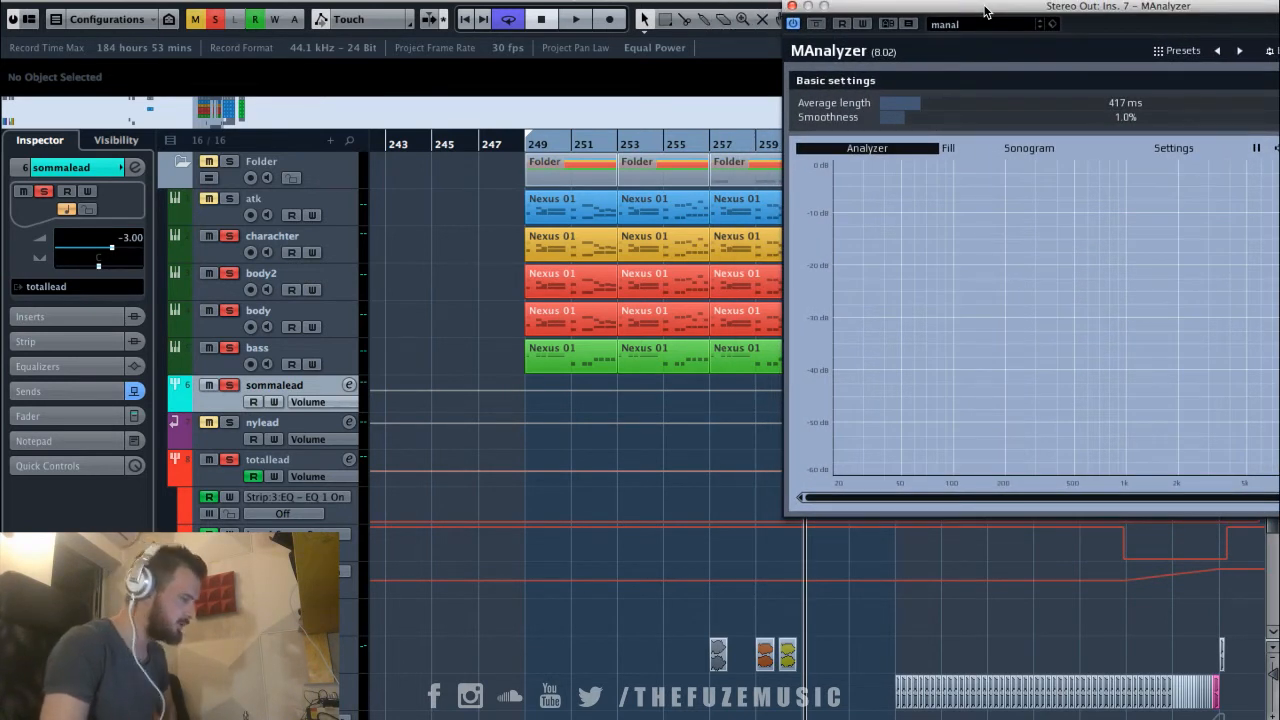
{"action": "left_click_drag", "start_coordinate": [984, 8], "coordinate": [912, 12]}
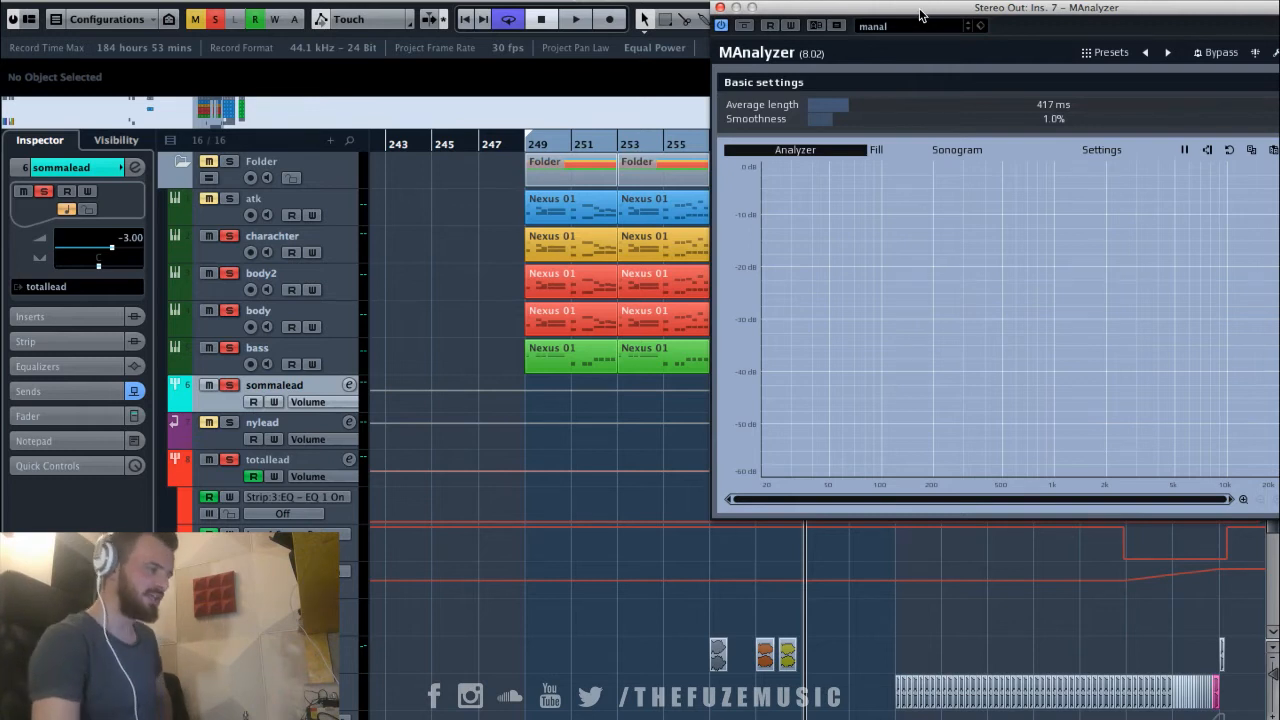
{"action": "mouse_move", "coordinate": [885, 14]}
{"action": "left_mouse_down"}
{"action": "mouse_move", "coordinate": [820, 12]}
{"action": "mouse_move", "coordinate": [910, 14]}
{"action": "left_mouse_up"}
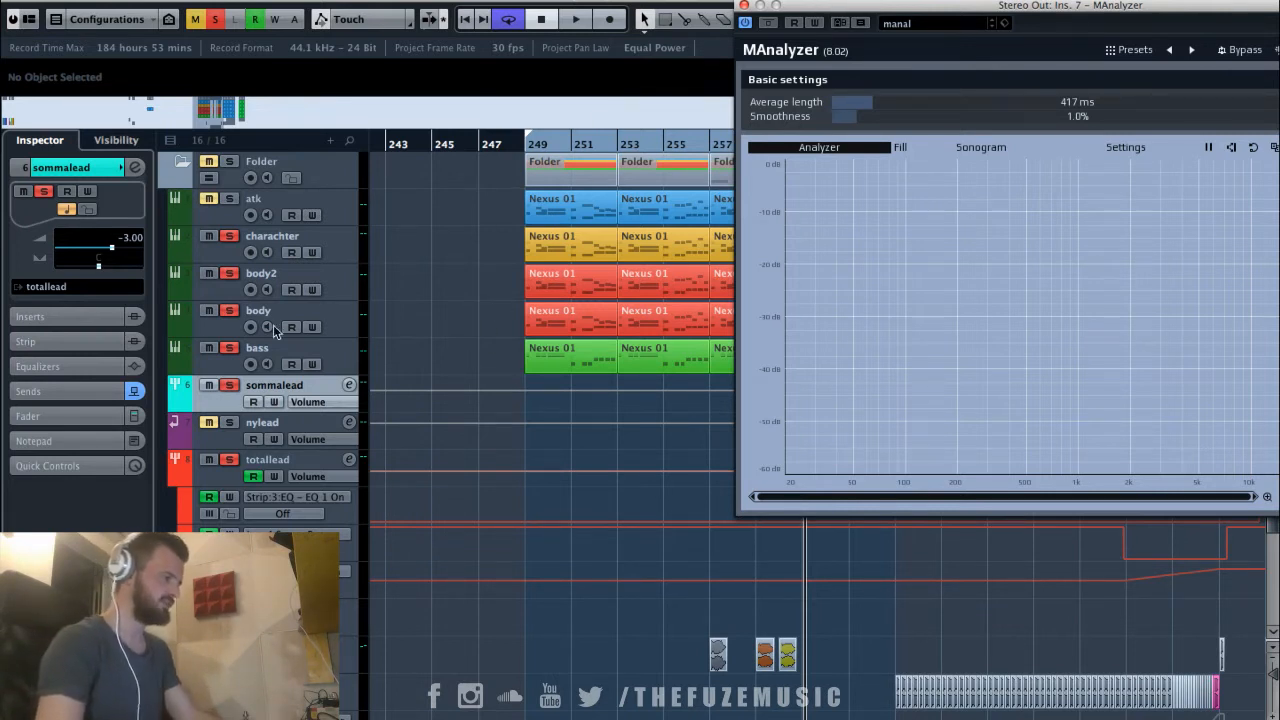
Solo only the bass layer together with the sommalead group and play it to view its low-frequency spectrum in MAnalyzer.
{"action": "left_click", "coordinate": [234, 349], "text": "super"}
{"action": "key", "text": "space"}
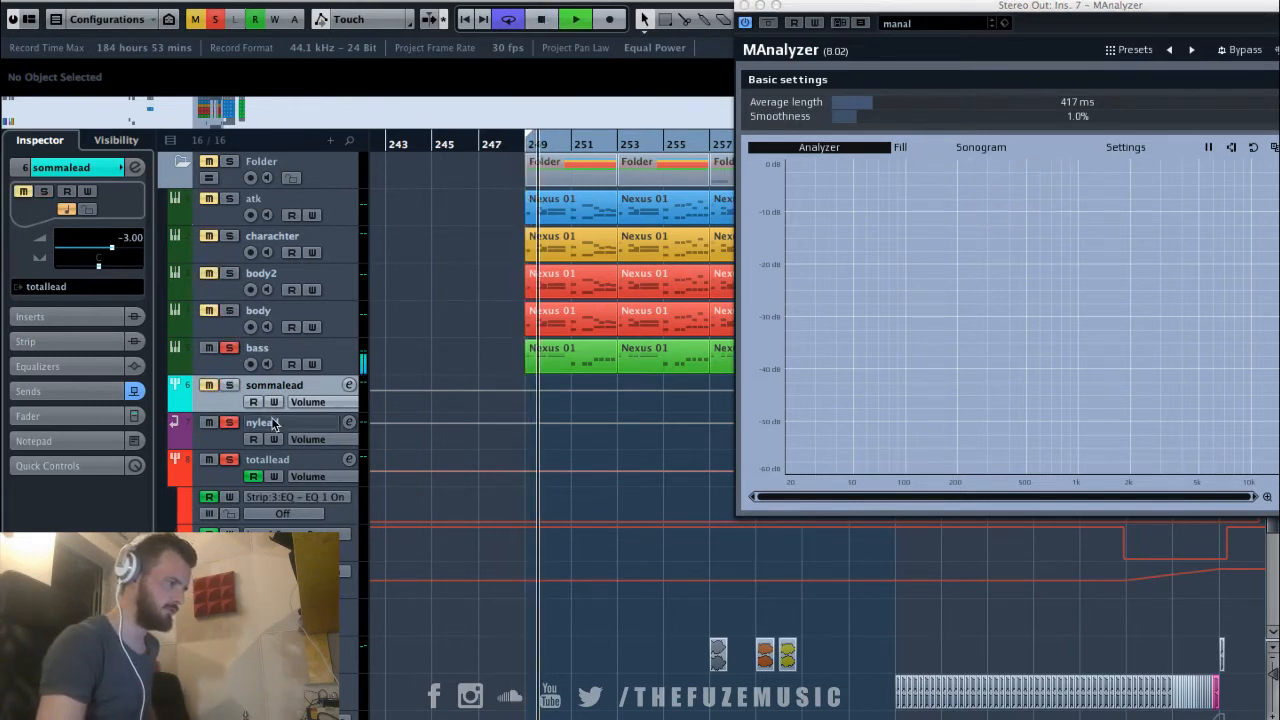
{"action": "left_click", "coordinate": [229, 385]}
{"action": "left_click", "coordinate": [208, 385]}
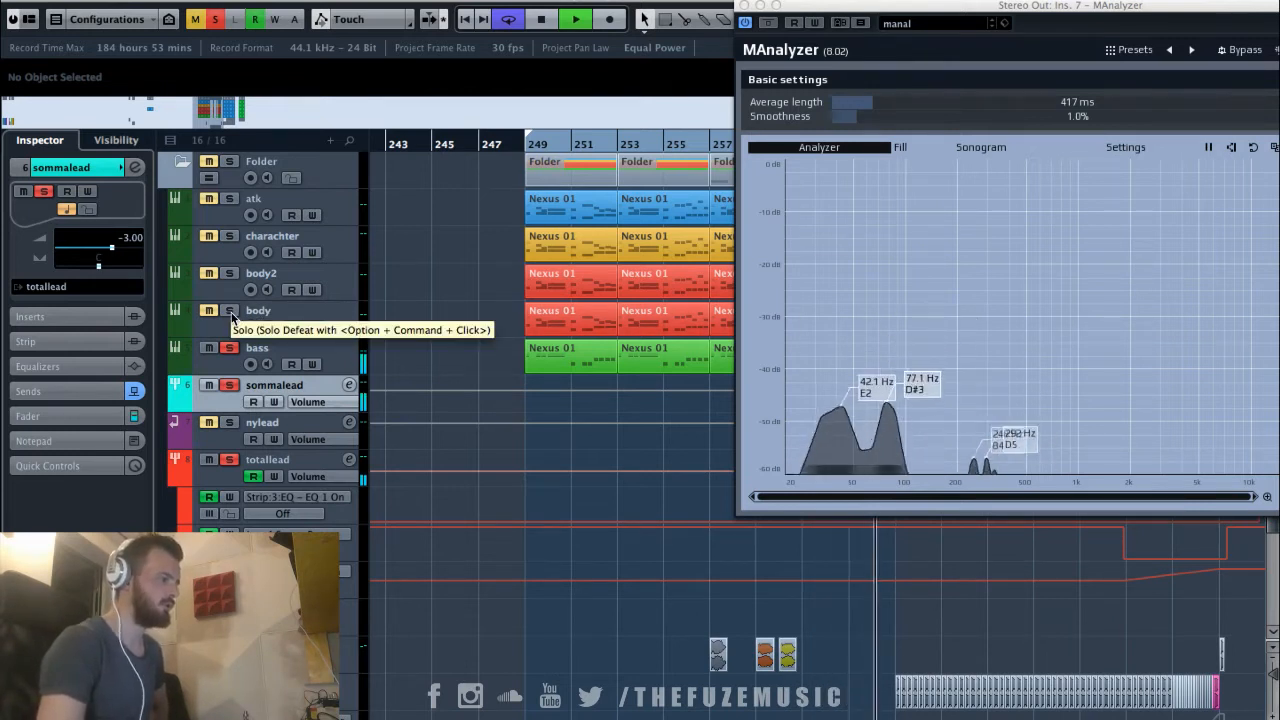
Solo body, body2 and charachter alongside bass while the loop plays.
{"action": "left_click", "coordinate": [230, 313]}
{"action": "left_click", "coordinate": [230, 274]}
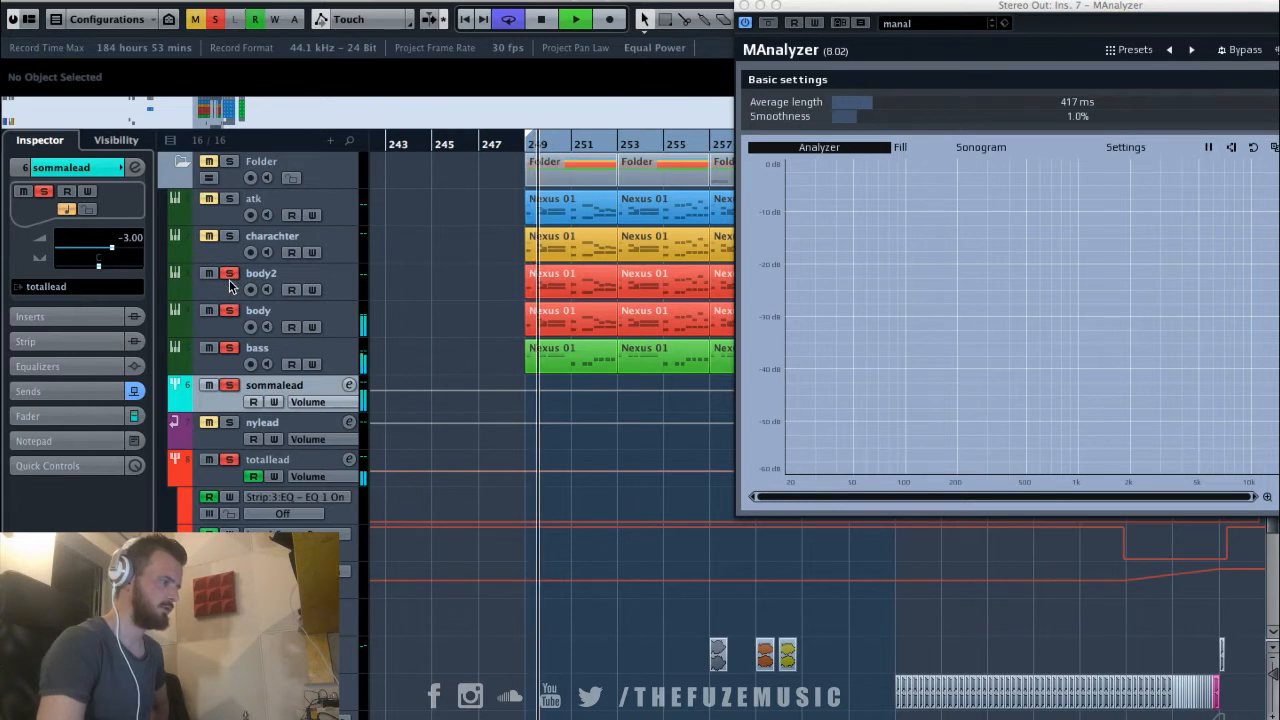
{"action": "left_click", "coordinate": [230, 237]}
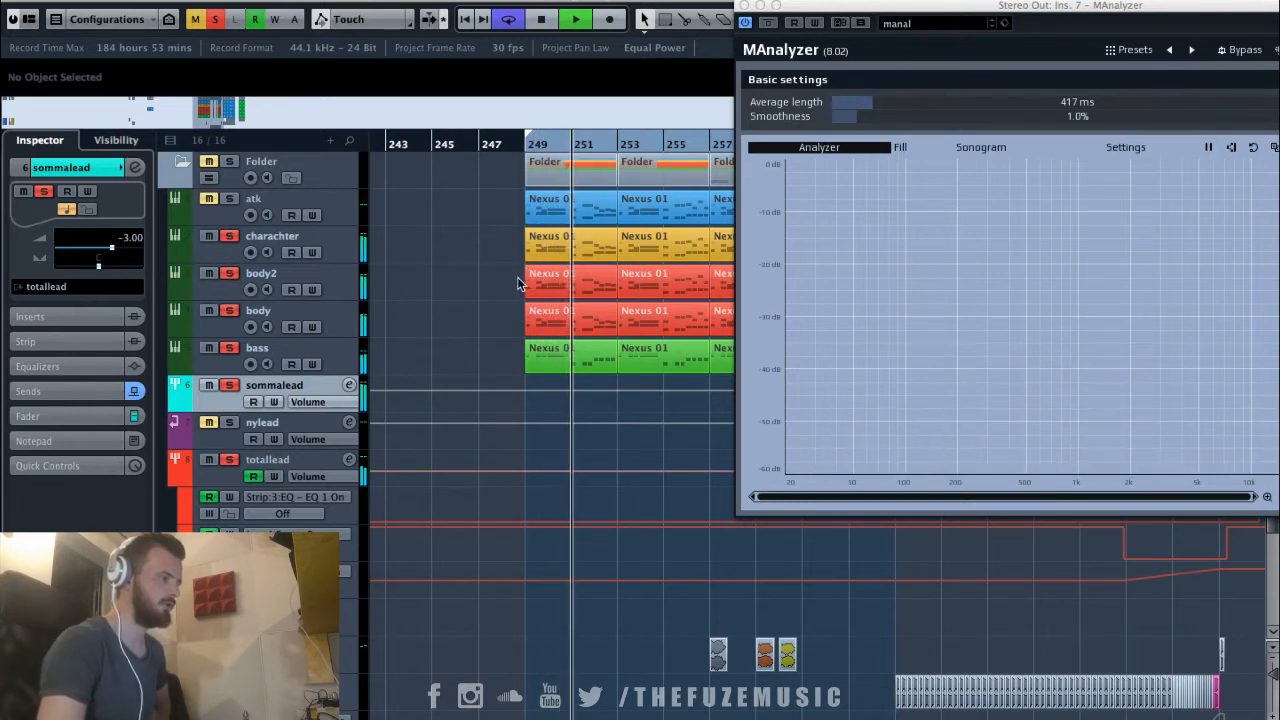
Toggle the bass track's solo off and on to compare the layered lead with and without it, and stop playback.
{"action": "left_click", "coordinate": [231, 350]}
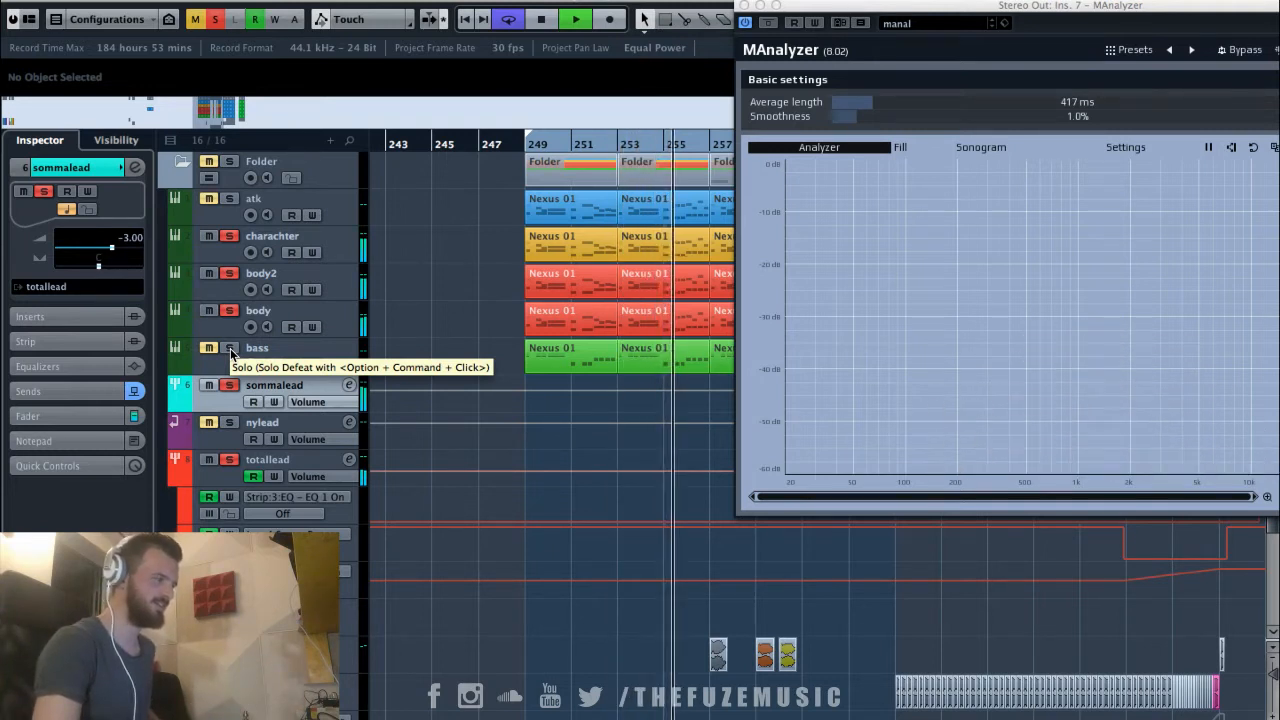
{"action": "left_click", "coordinate": [231, 352]}
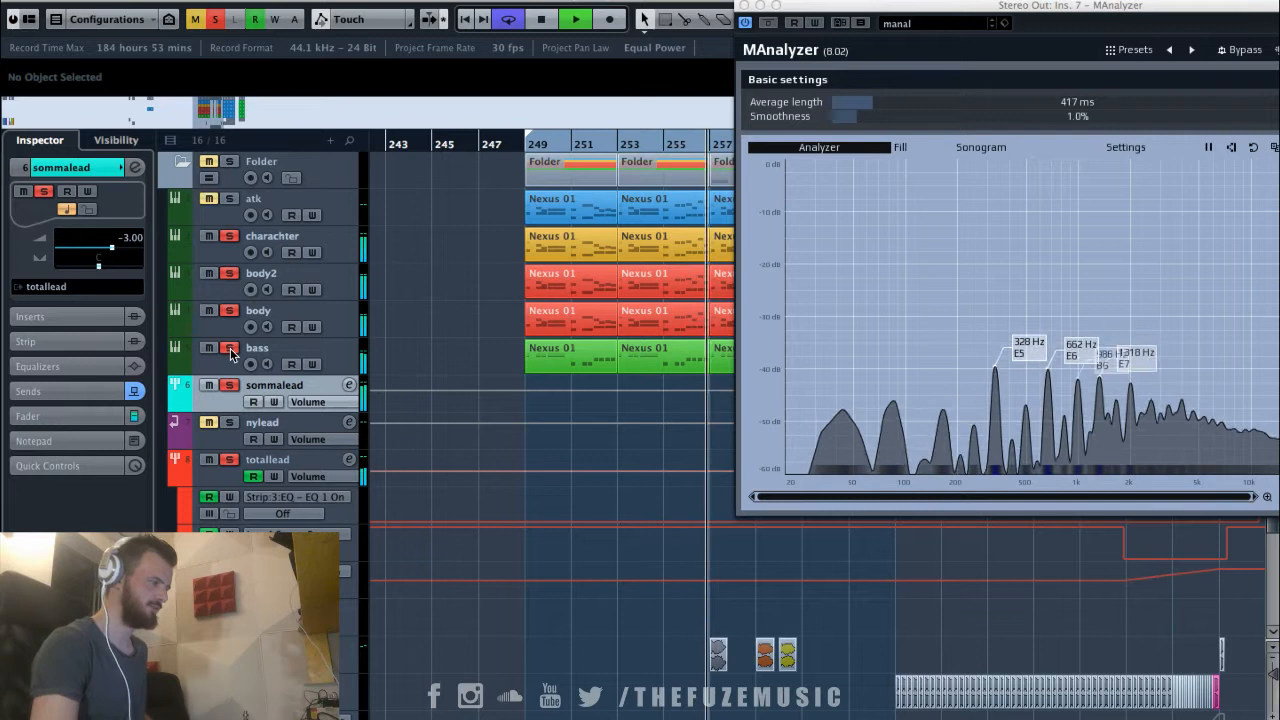
{"action": "left_click", "coordinate": [231, 352]}
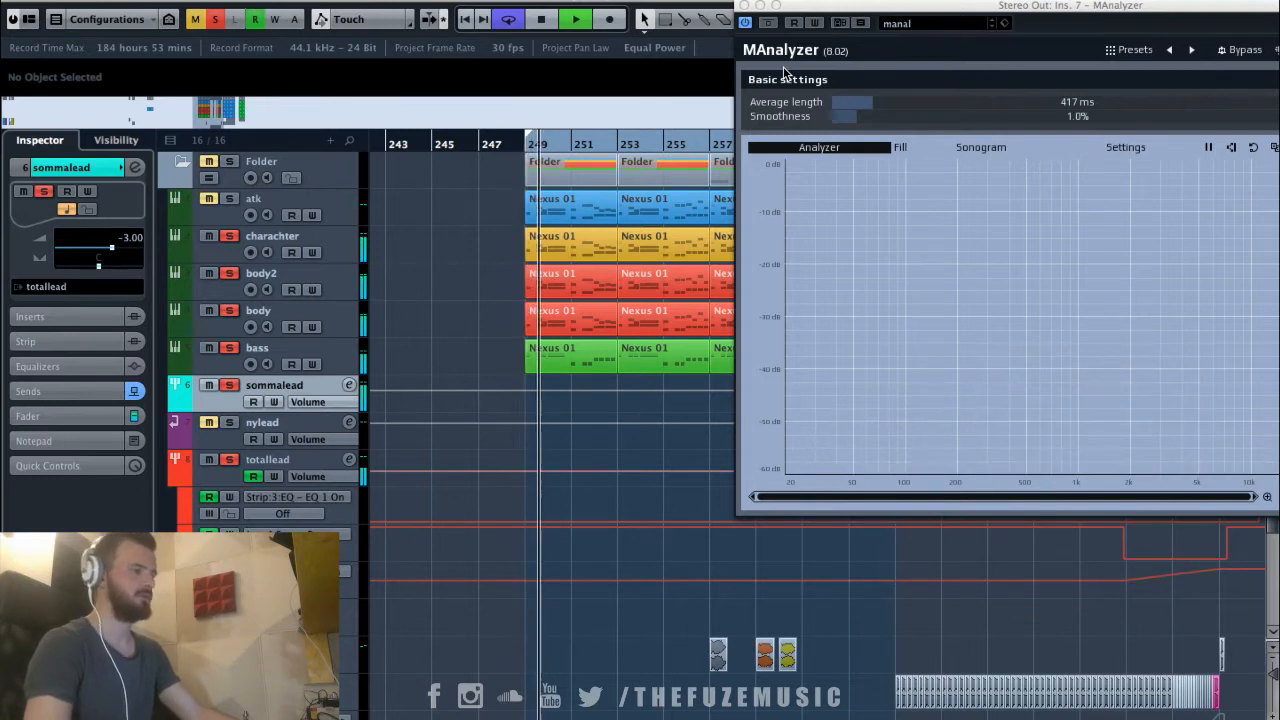
{"action": "key", "text": "space"}
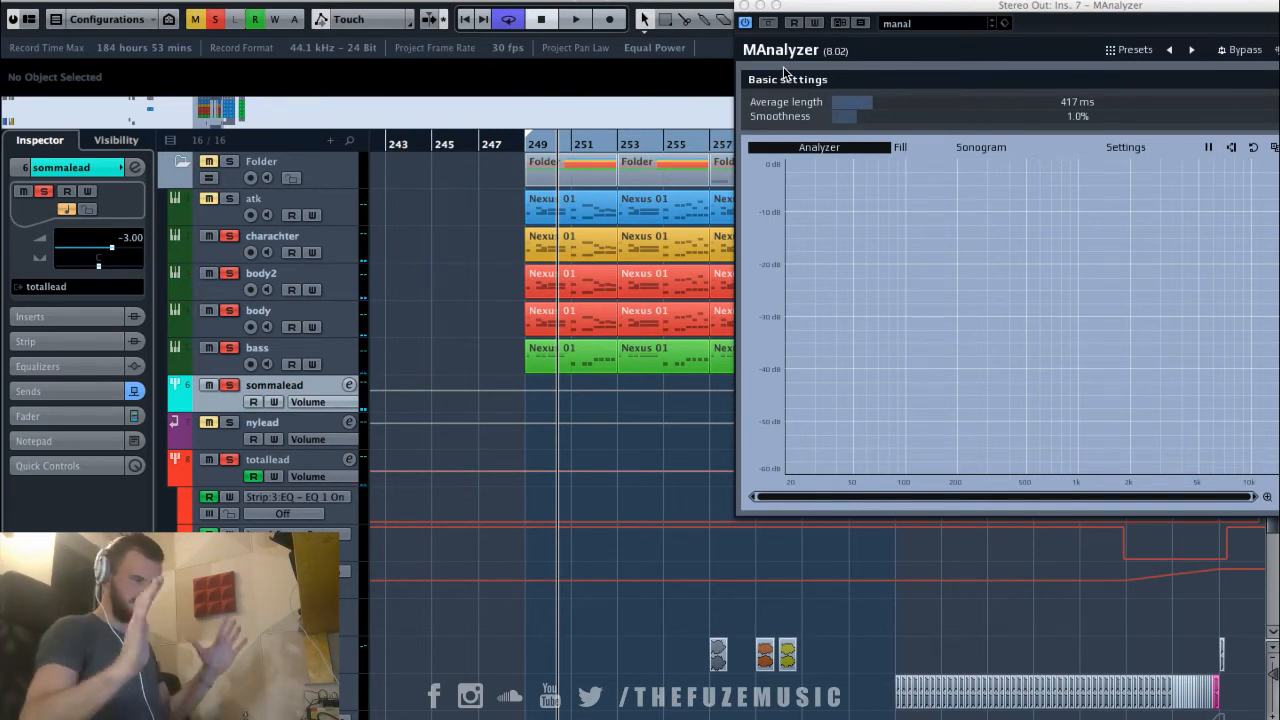
{"action": "mouse_move", "coordinate": [858, 14]}
{"action": "left_mouse_down"}
{"action": "mouse_move", "coordinate": [813, 4]}
{"action": "mouse_move", "coordinate": [845, 22]}
{"action": "left_mouse_up"}
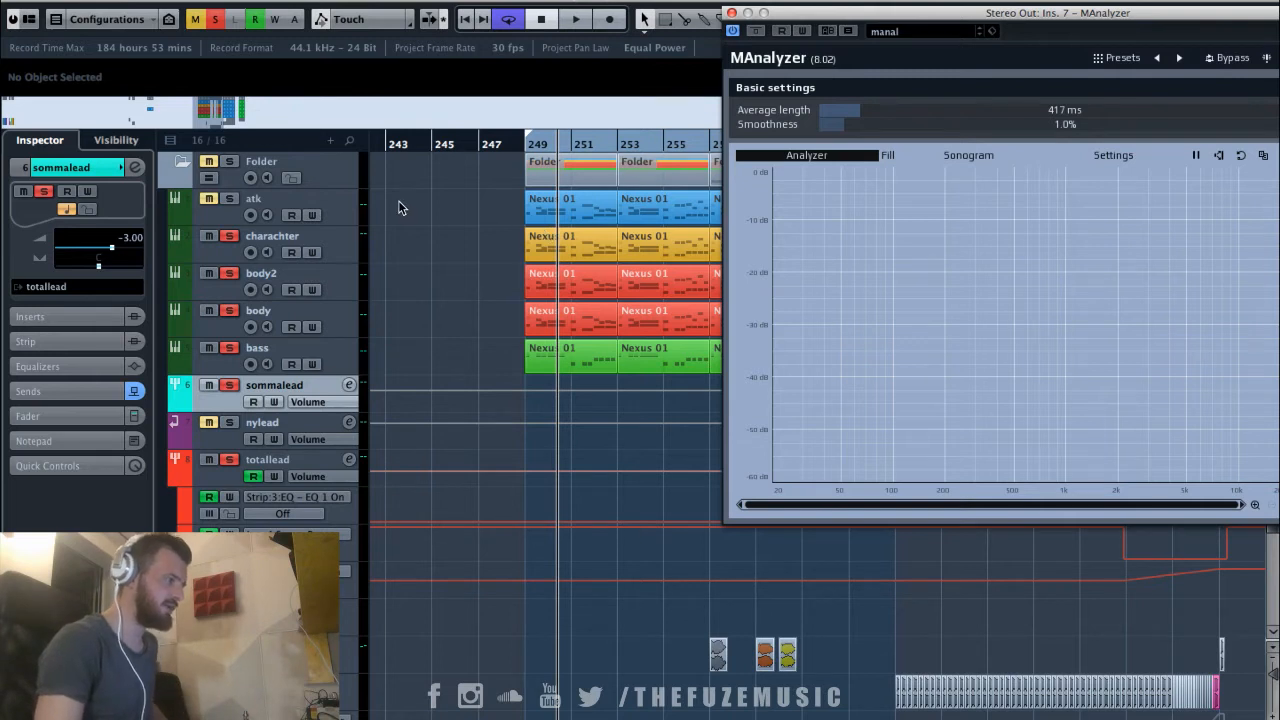
Solo only the atk track, place the playhead just before bar 249, and open the track's Nexus instrument.
{"action": "left_click", "coordinate": [230, 198]}
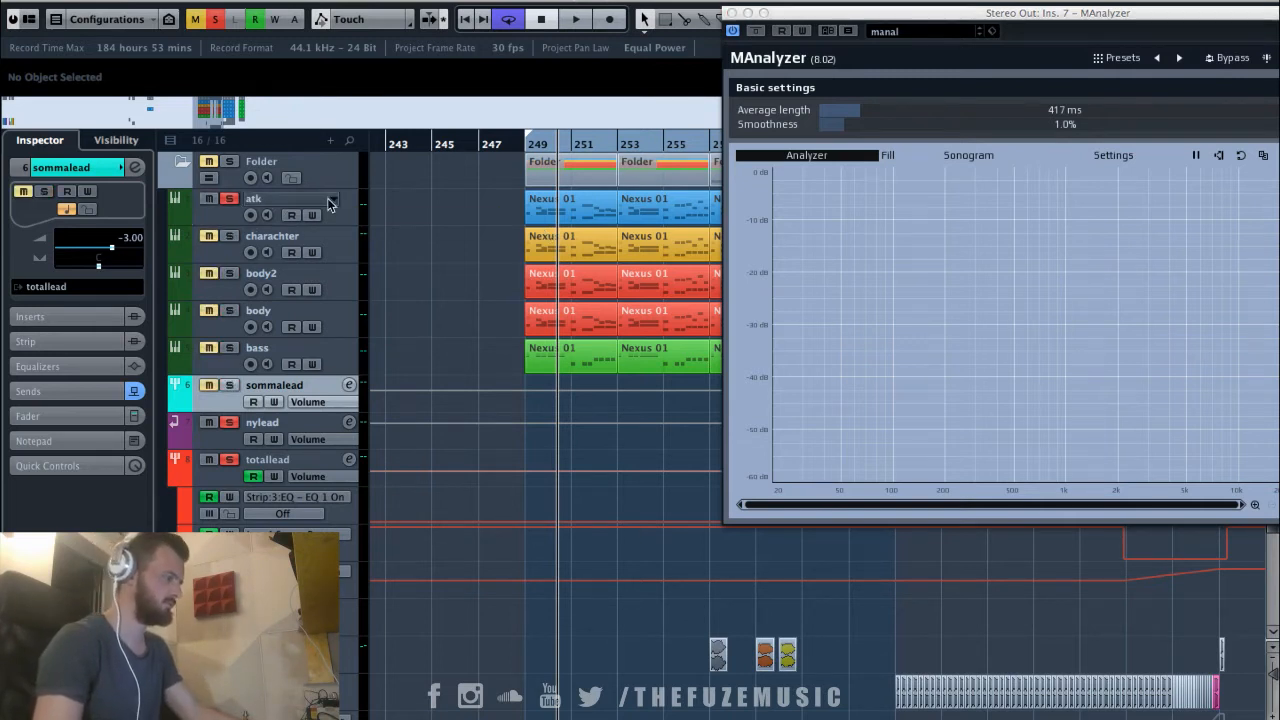
{"action": "left_click_drag", "start_coordinate": [813, 13], "coordinate": [1025, 50]}
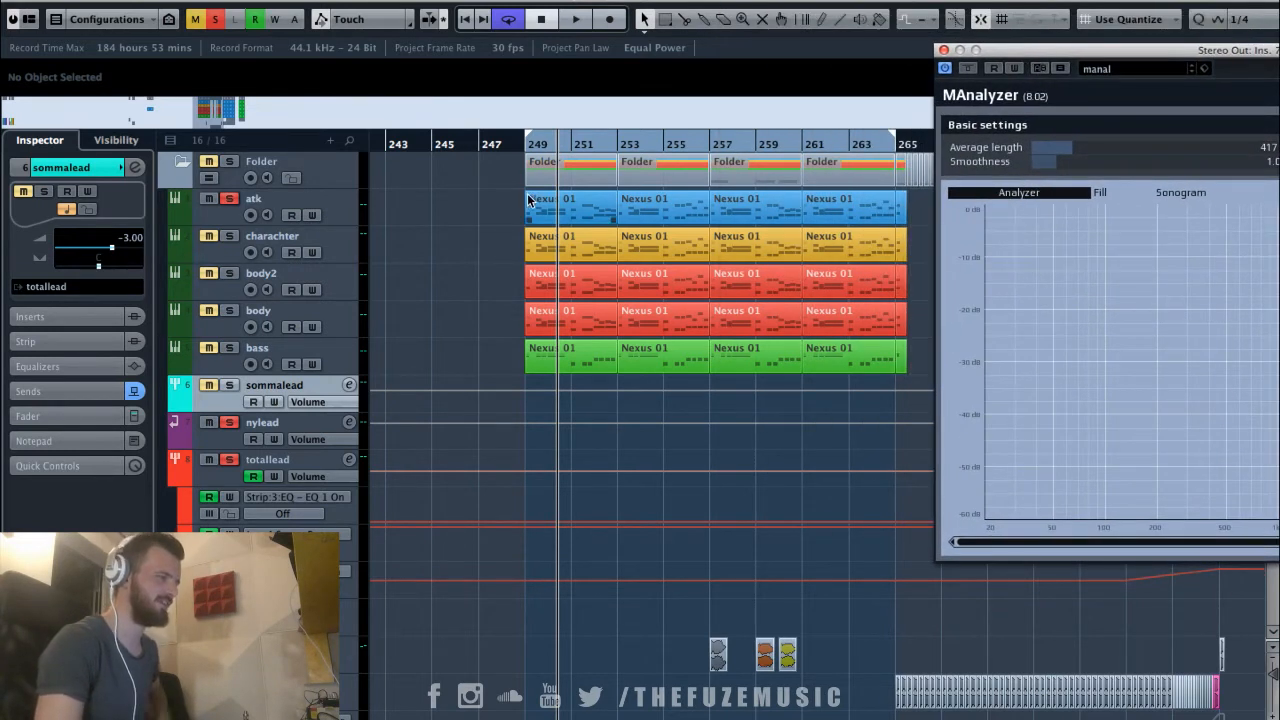
{"action": "left_click", "coordinate": [521, 149]}
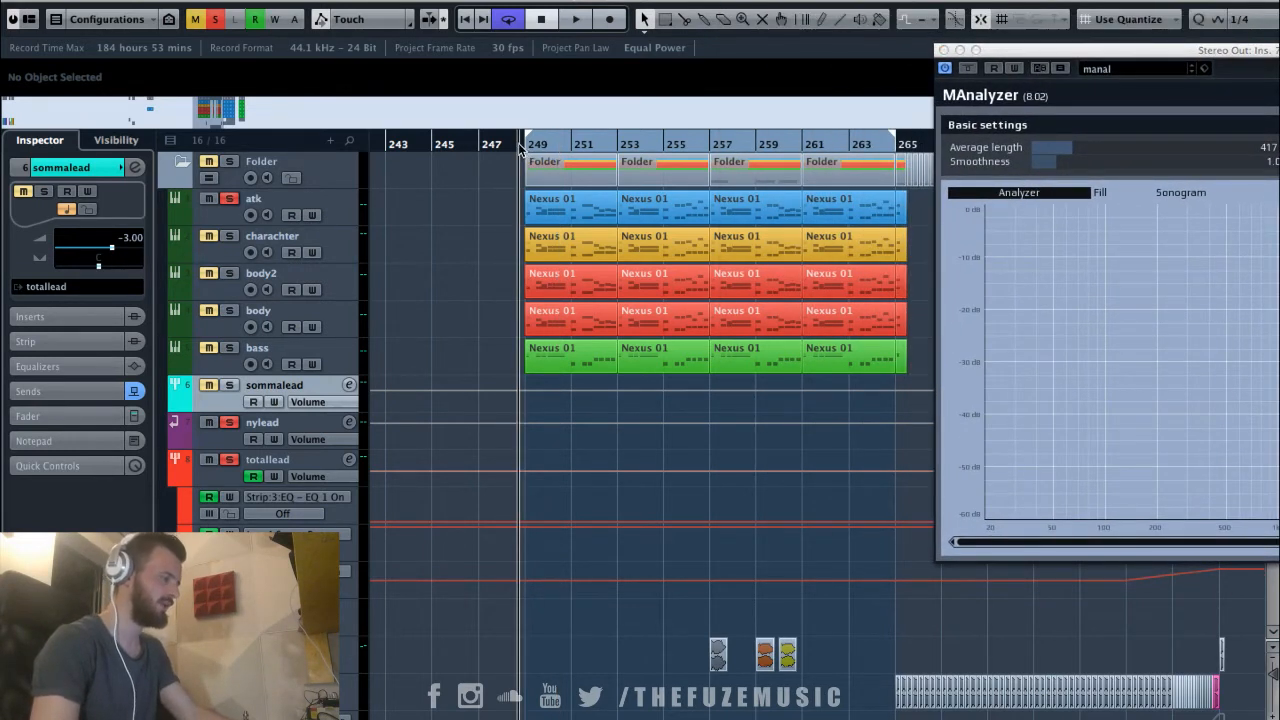
{"action": "left_click", "coordinate": [334, 203]}
{"action": "left_click", "coordinate": [135, 353]}
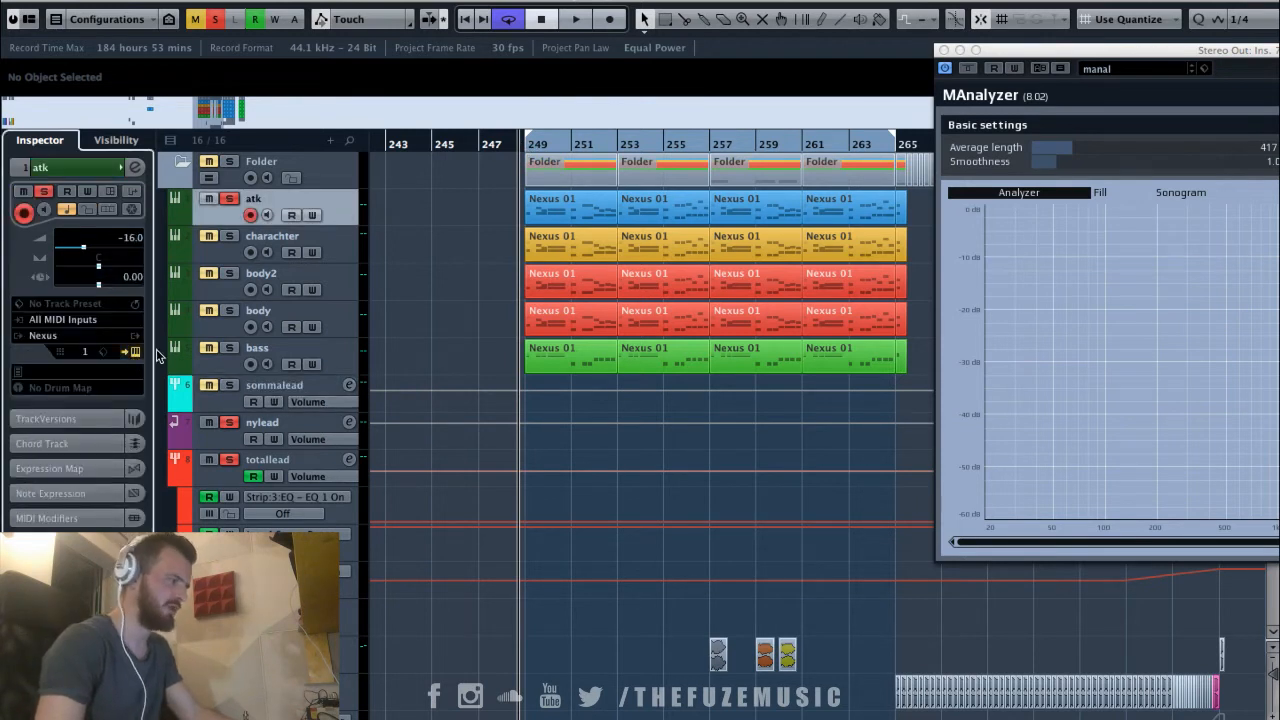
Play the atk layer and vary the Filter Modifier decay of its Nexus preset LD Fly so high.
{"action": "left_click_drag", "start_coordinate": [763, 145], "coordinate": [726, 237]}
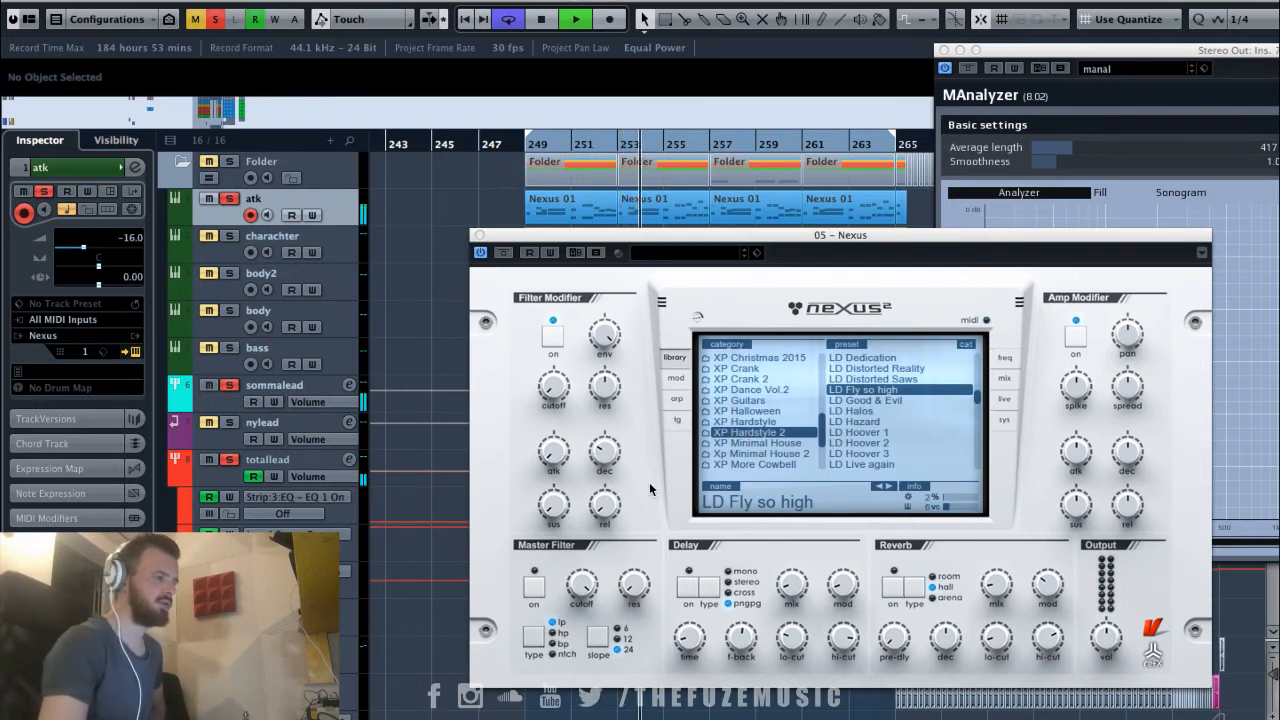
{"action": "left_click_drag", "start_coordinate": [607, 474], "coordinate": [603, 460]}
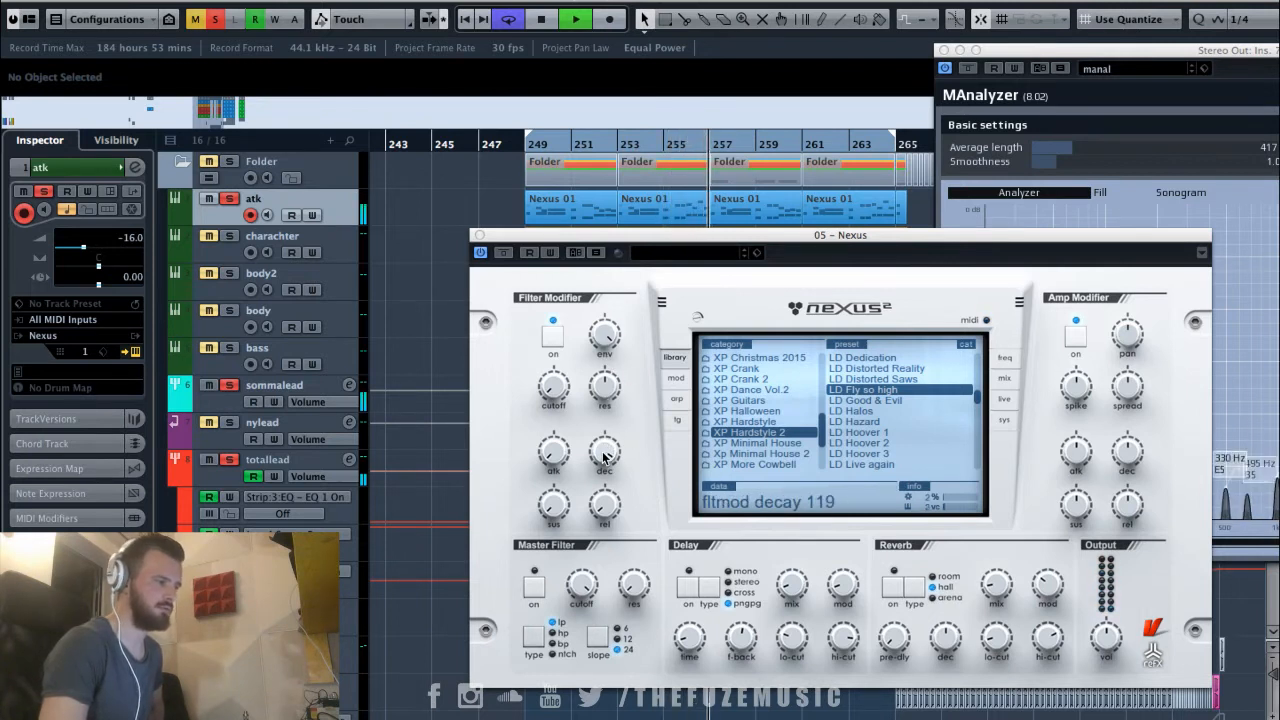
{"action": "left_click_drag", "start_coordinate": [607, 460], "coordinate": [600, 541]}
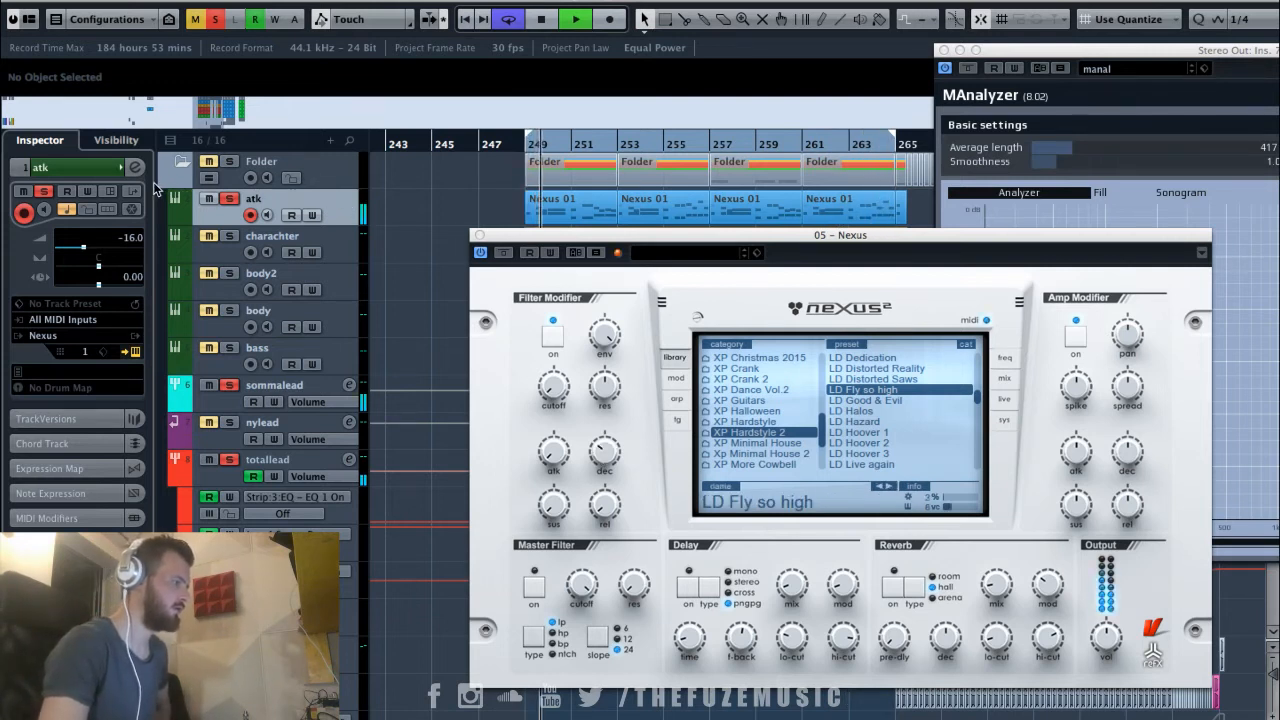
Inspect the LinEQ Broadband Stereo insert in atk's channel settings, and close the EQ, channel settings and Nexus windows.
{"action": "left_click", "coordinate": [349, 206]}
{"action": "left_click", "coordinate": [476, 381]}
{"action": "double_click", "coordinate": [477, 384]}
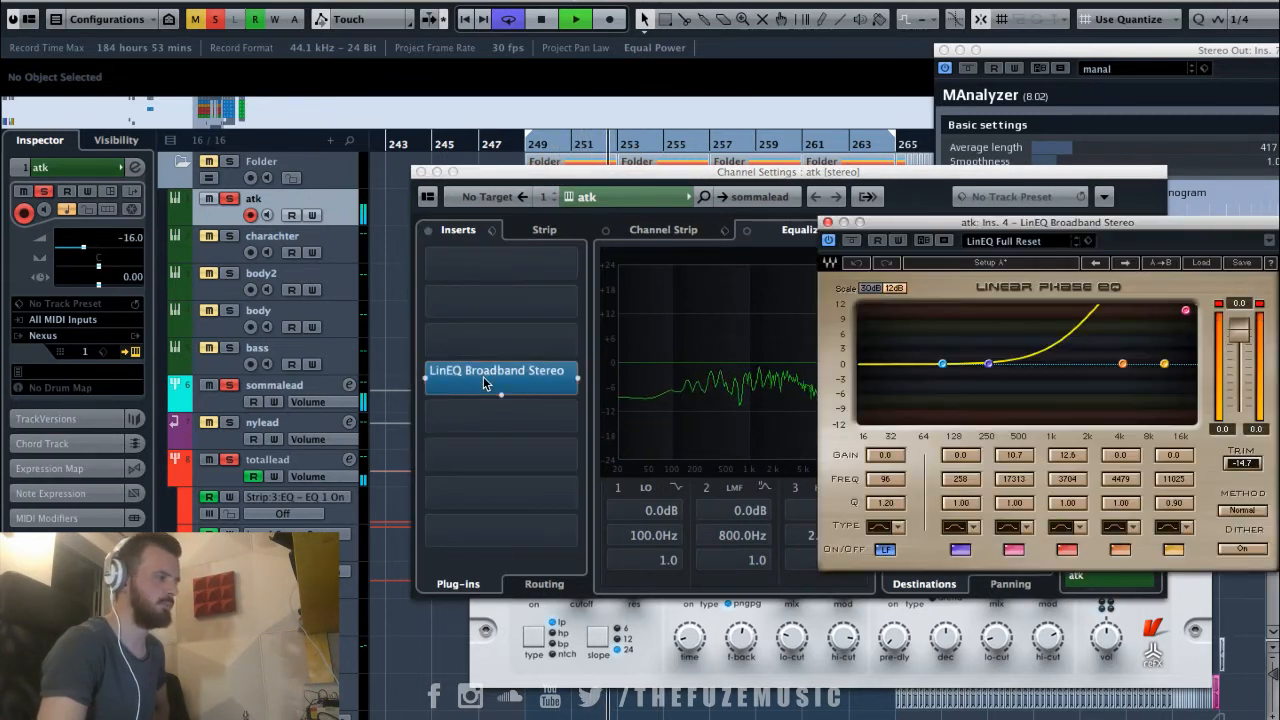
{"action": "left_click", "coordinate": [828, 223]}
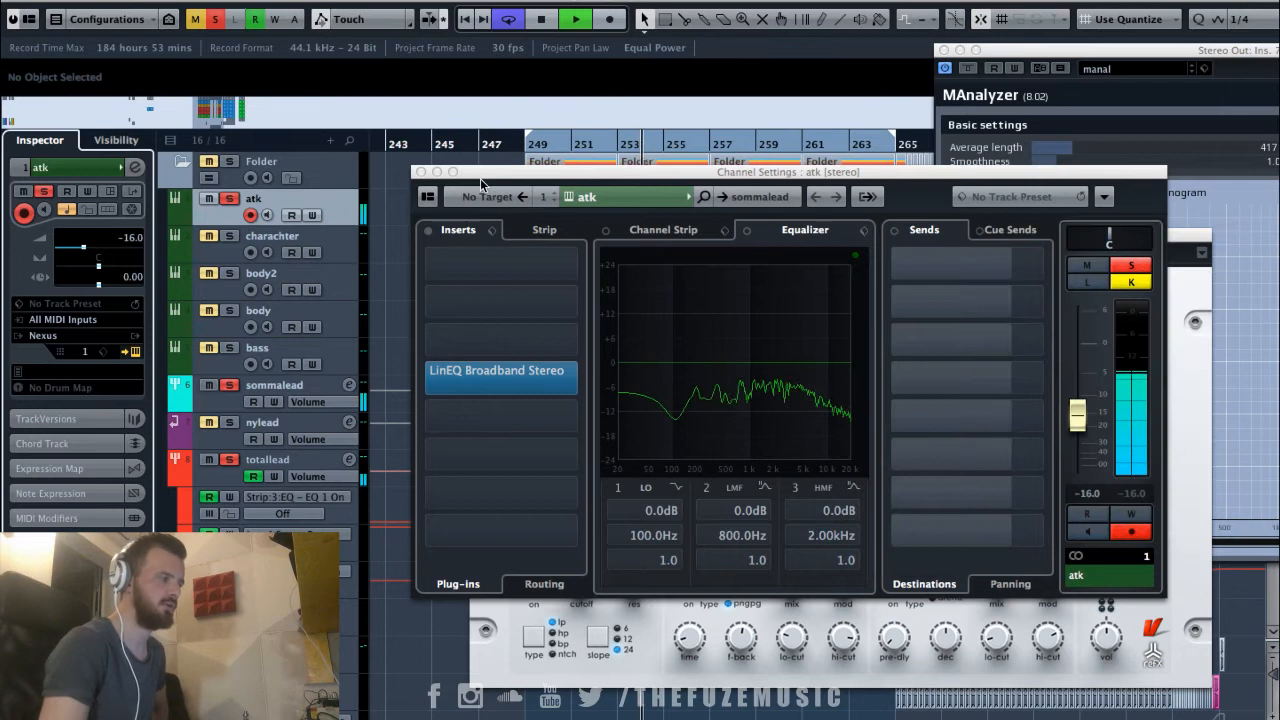
{"action": "left_click", "coordinate": [421, 172]}
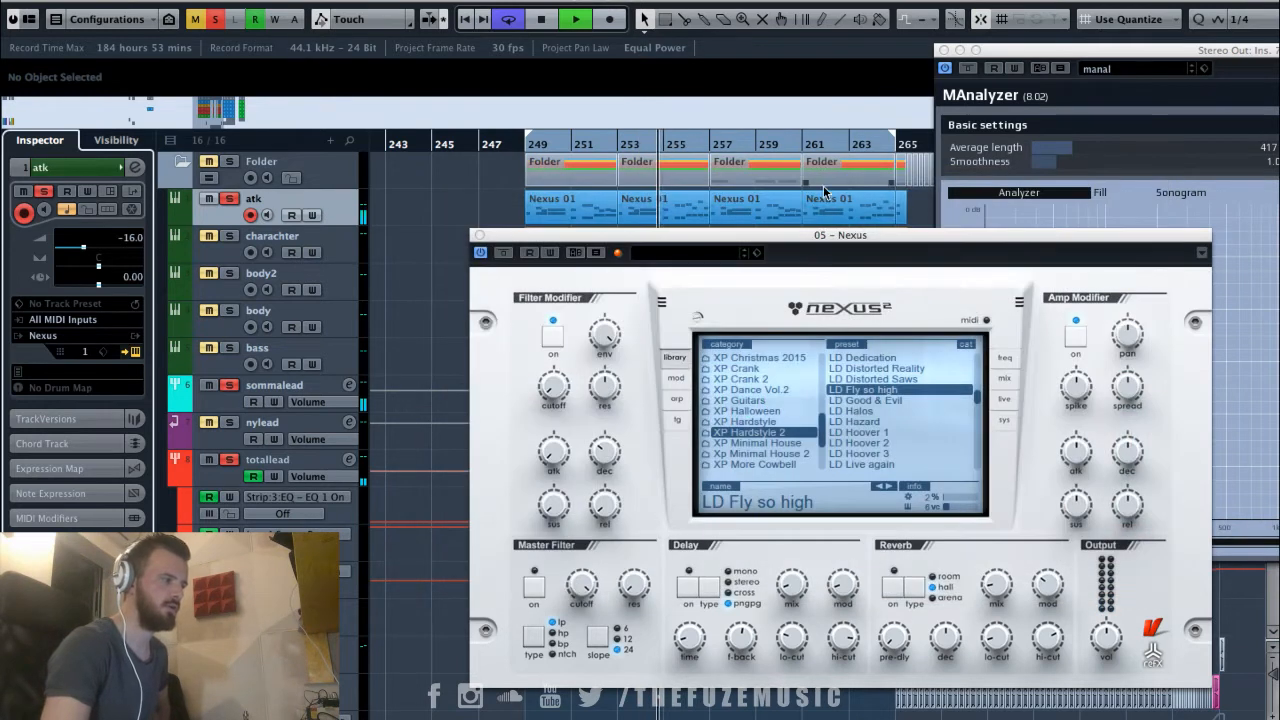
{"action": "left_click", "coordinate": [480, 234]}
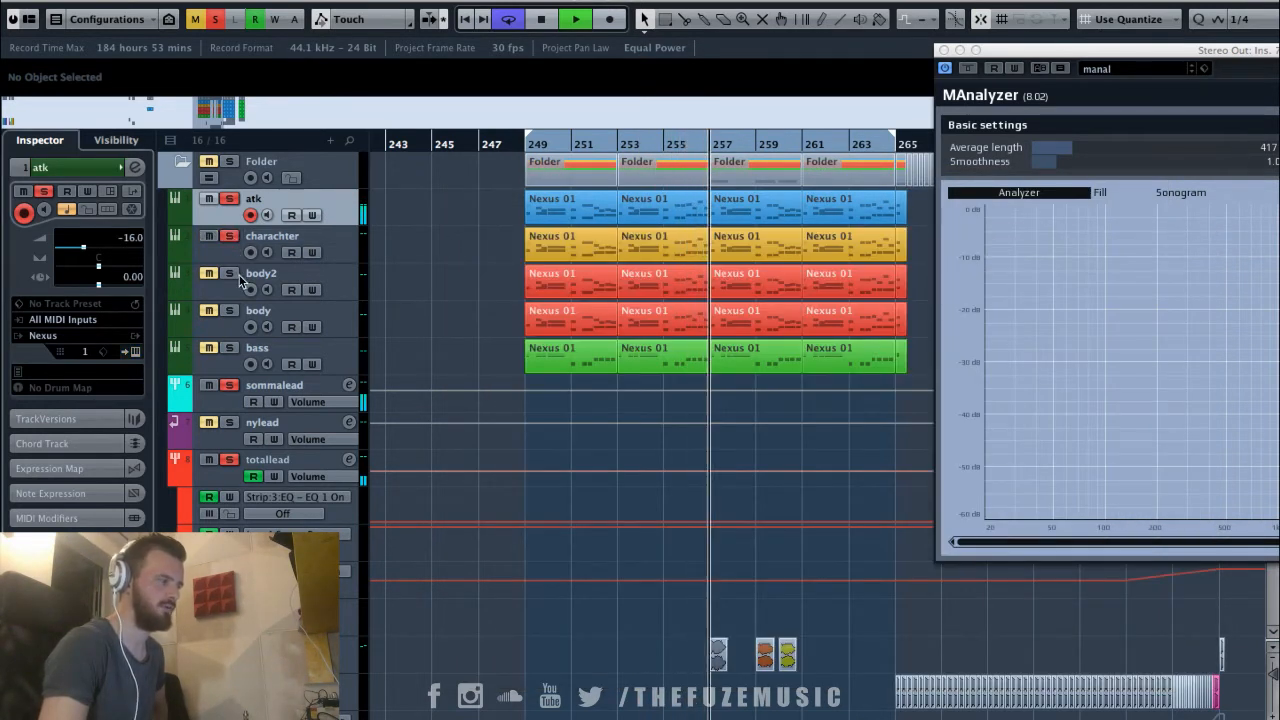
Solo charachter, body2, body and bass alongside atk, toggle atk's solo off and on to compare, and stop playback.
{"action": "left_click", "coordinate": [229, 310]}
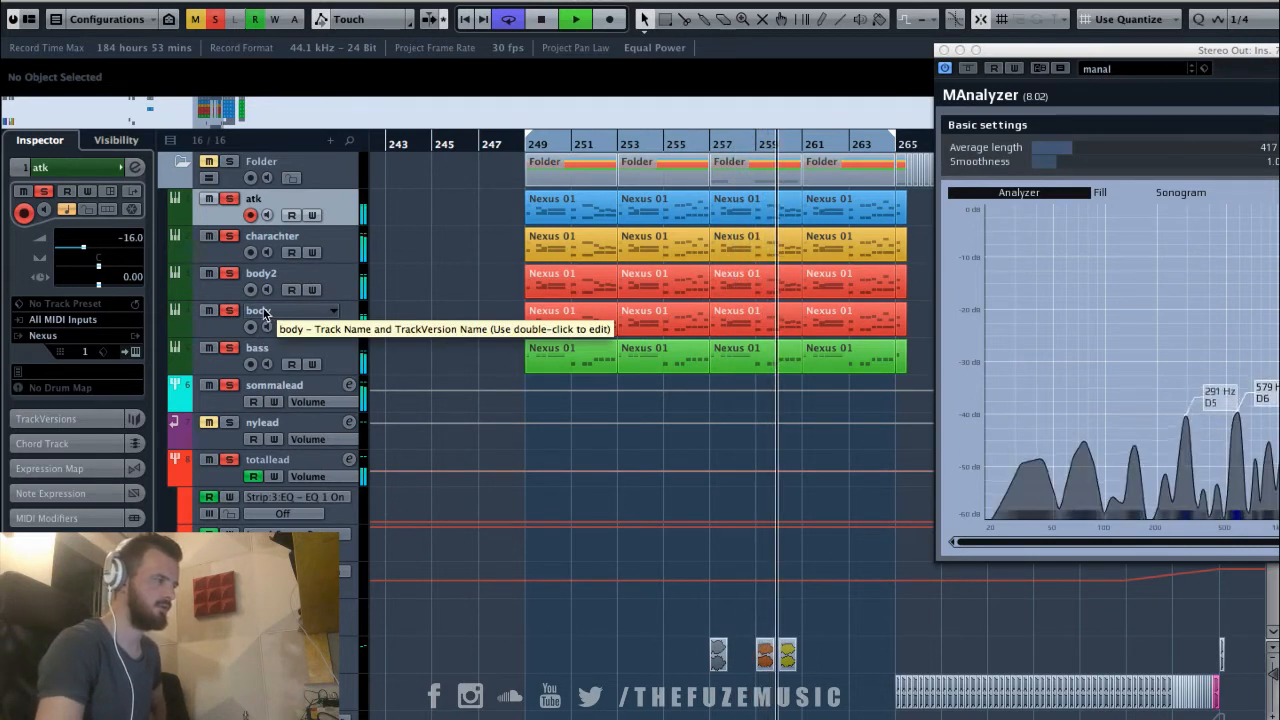
{"action": "left_click", "coordinate": [210, 201]}
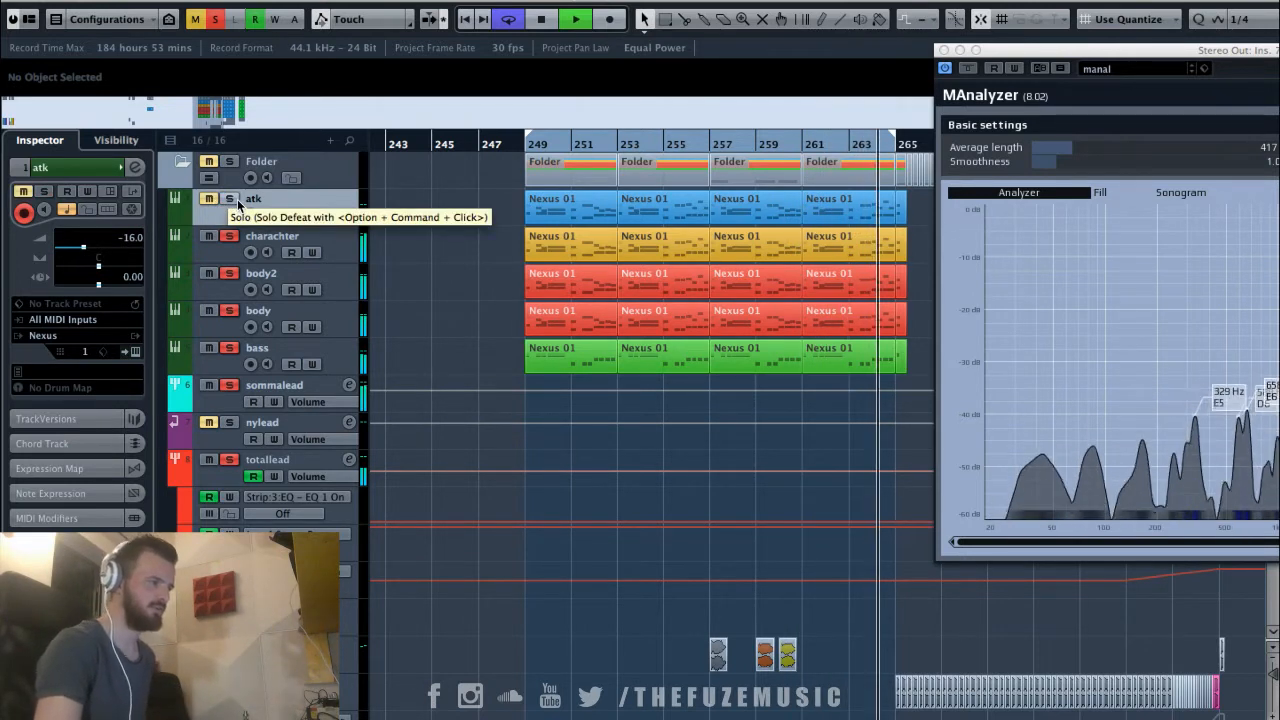
{"action": "left_click", "coordinate": [230, 200]}
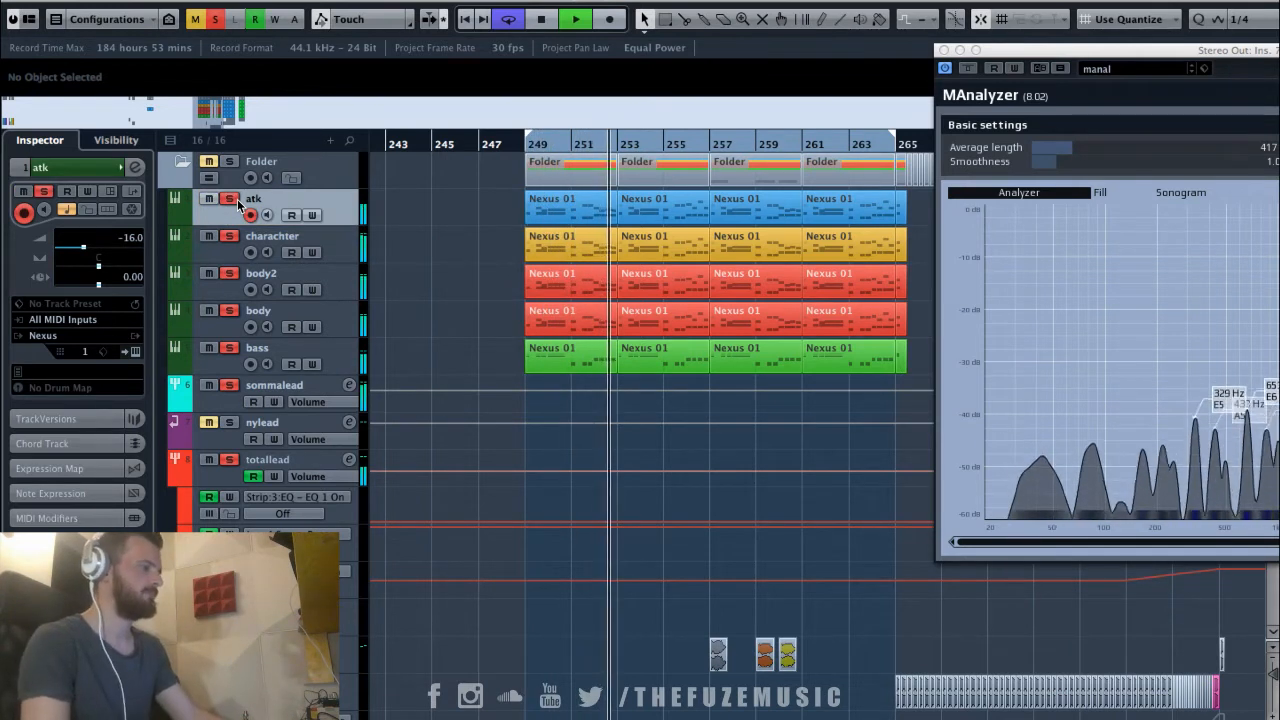
{"action": "key", "text": "space"}
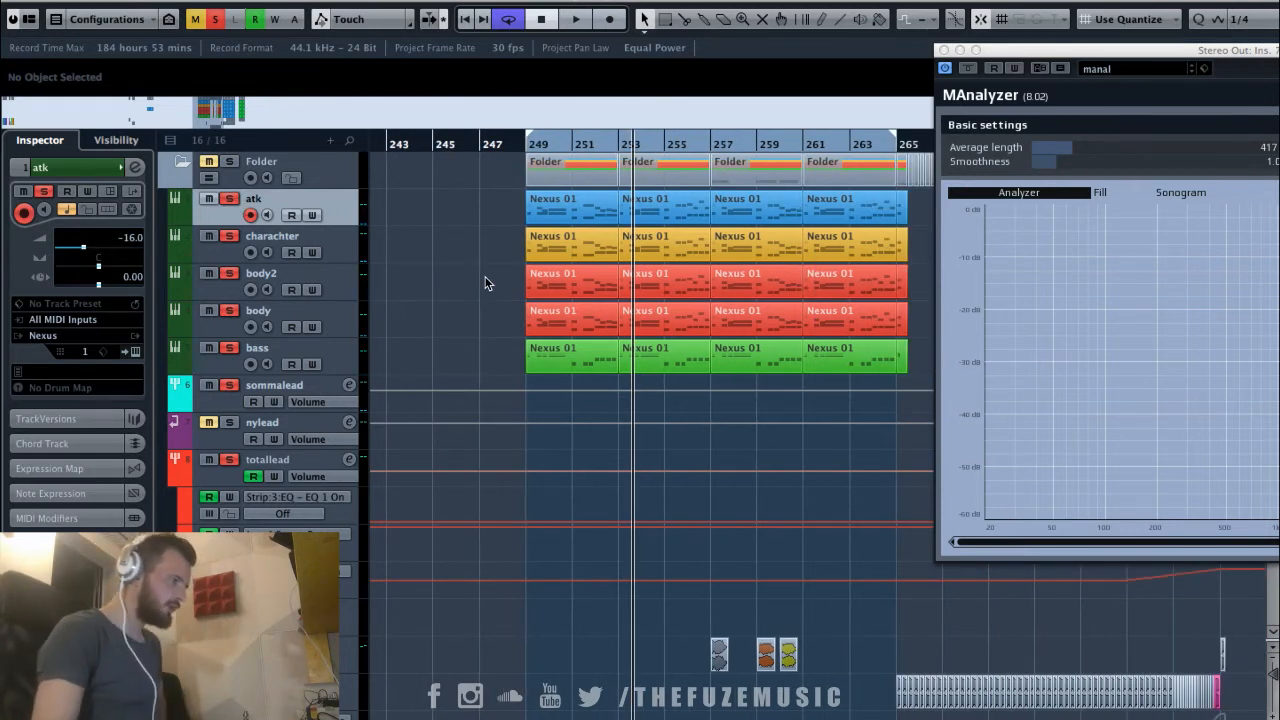
Select the nylead track, and open the sommalead group's channel settings to examine its send to nylead.
{"action": "left_click", "coordinate": [226, 430]}
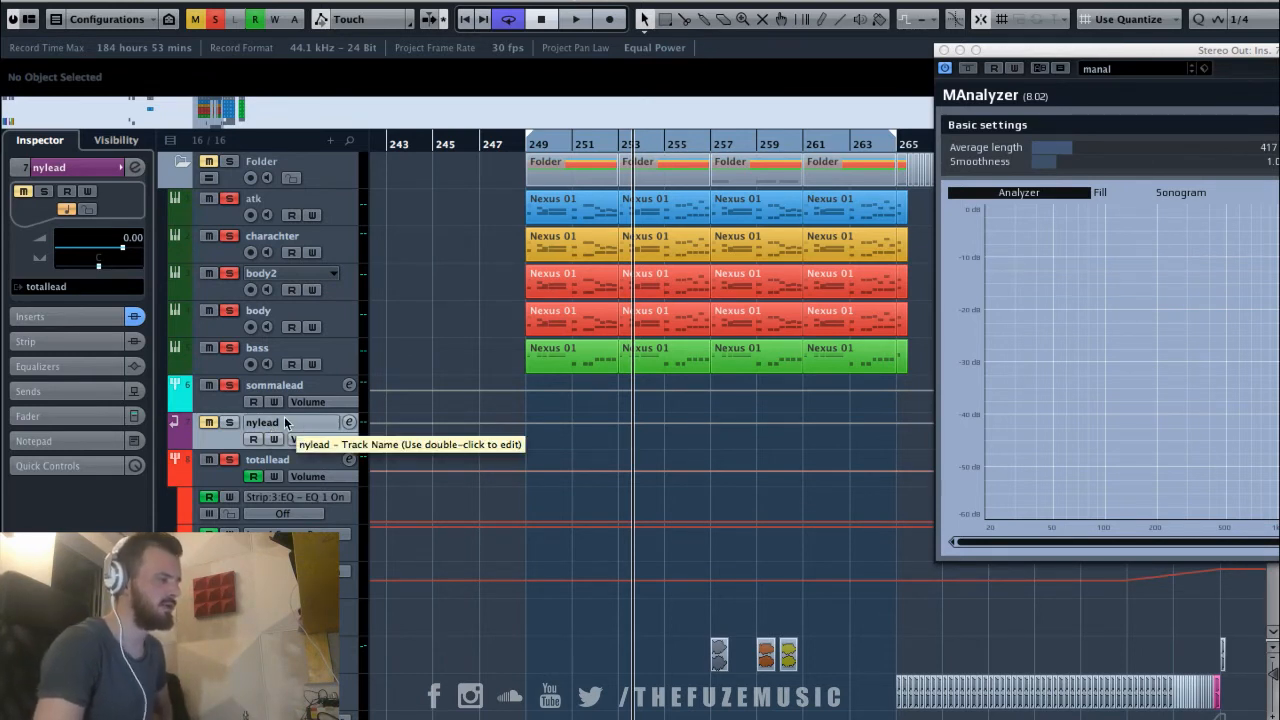
{"action": "left_click", "coordinate": [303, 394]}
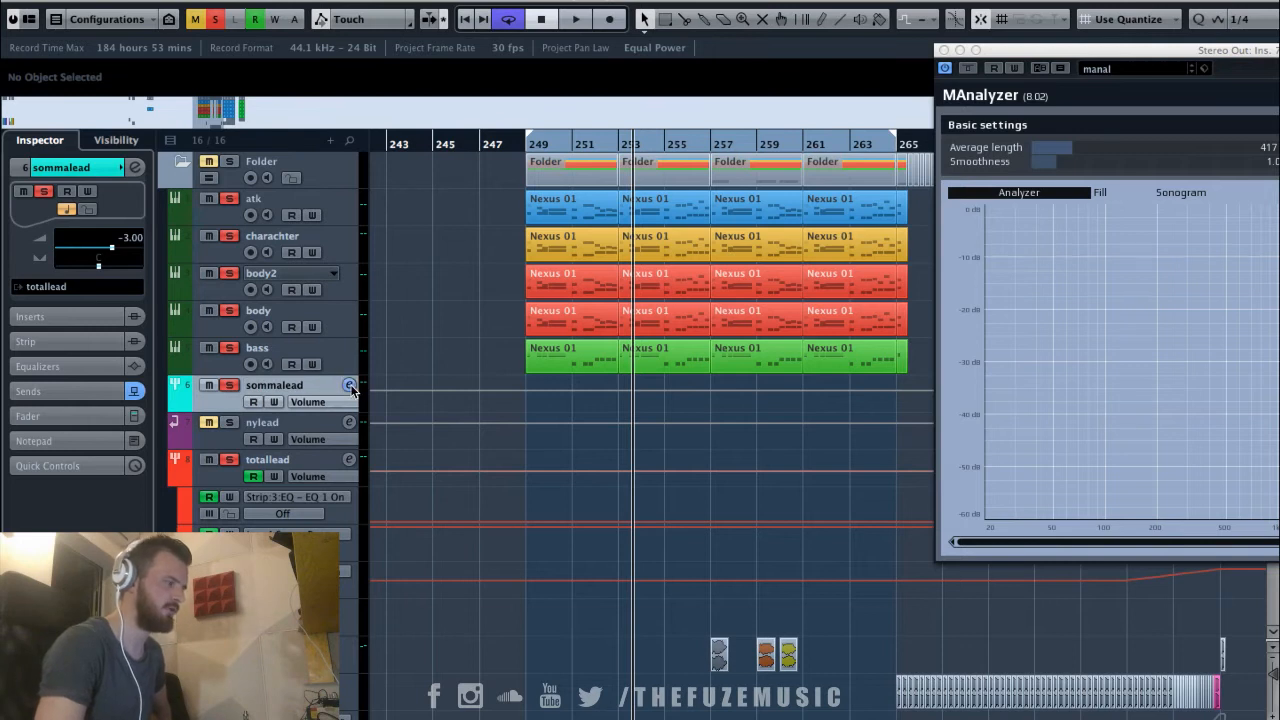
{"action": "left_click", "coordinate": [348, 386]}
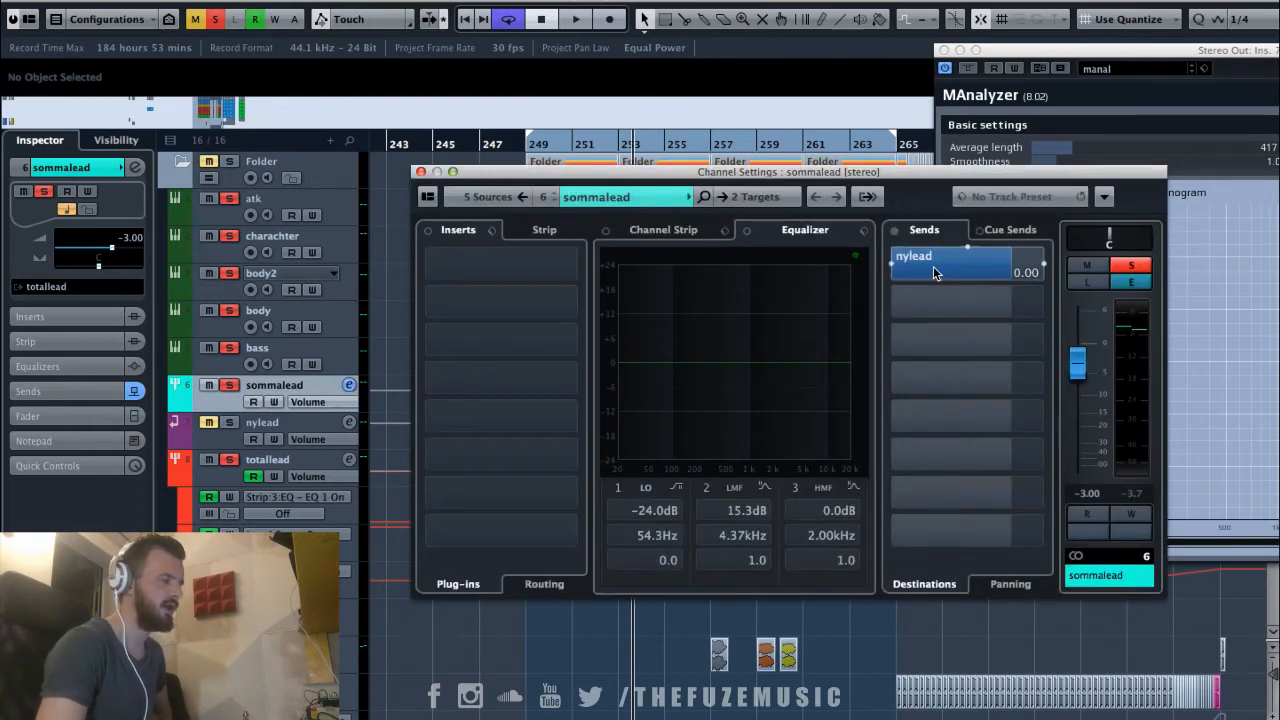
Open nylead's channel settings, inspect its Compressor insert with the Overhead Compression preset, and close both windows.
{"action": "left_click", "coordinate": [421, 172]}
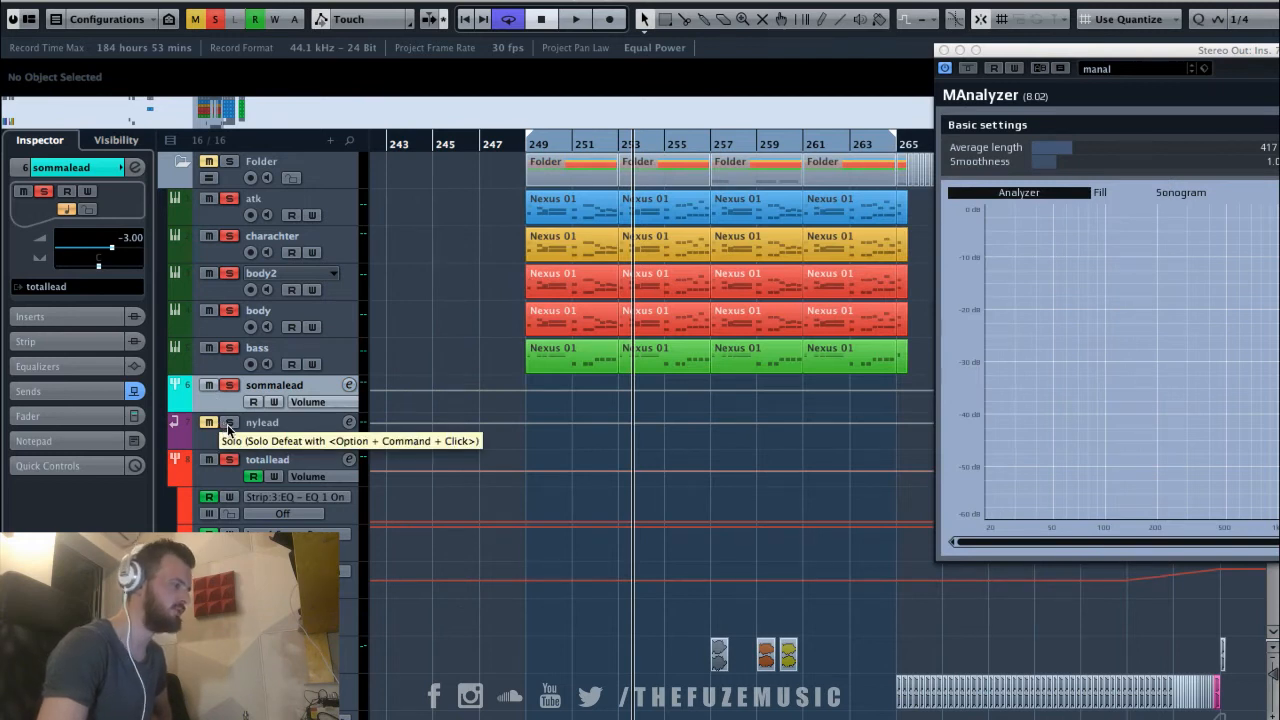
{"action": "left_click", "coordinate": [348, 422]}
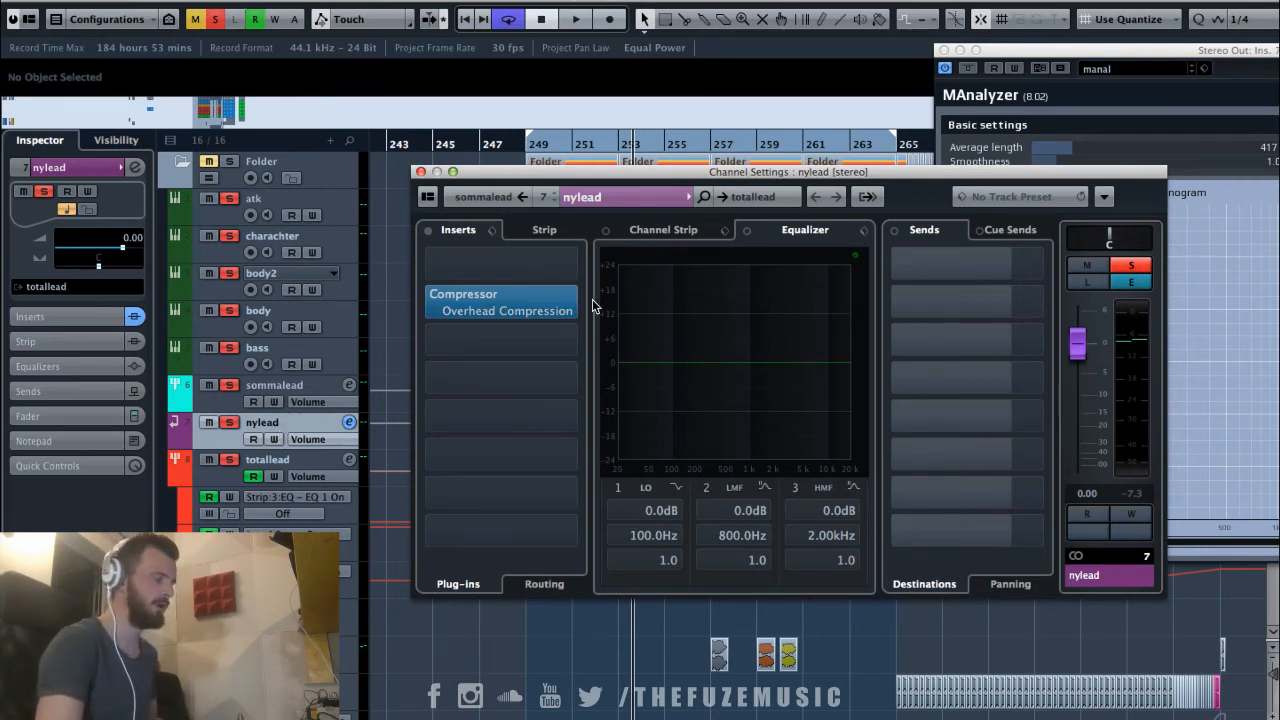
{"action": "left_click", "coordinate": [478, 310]}
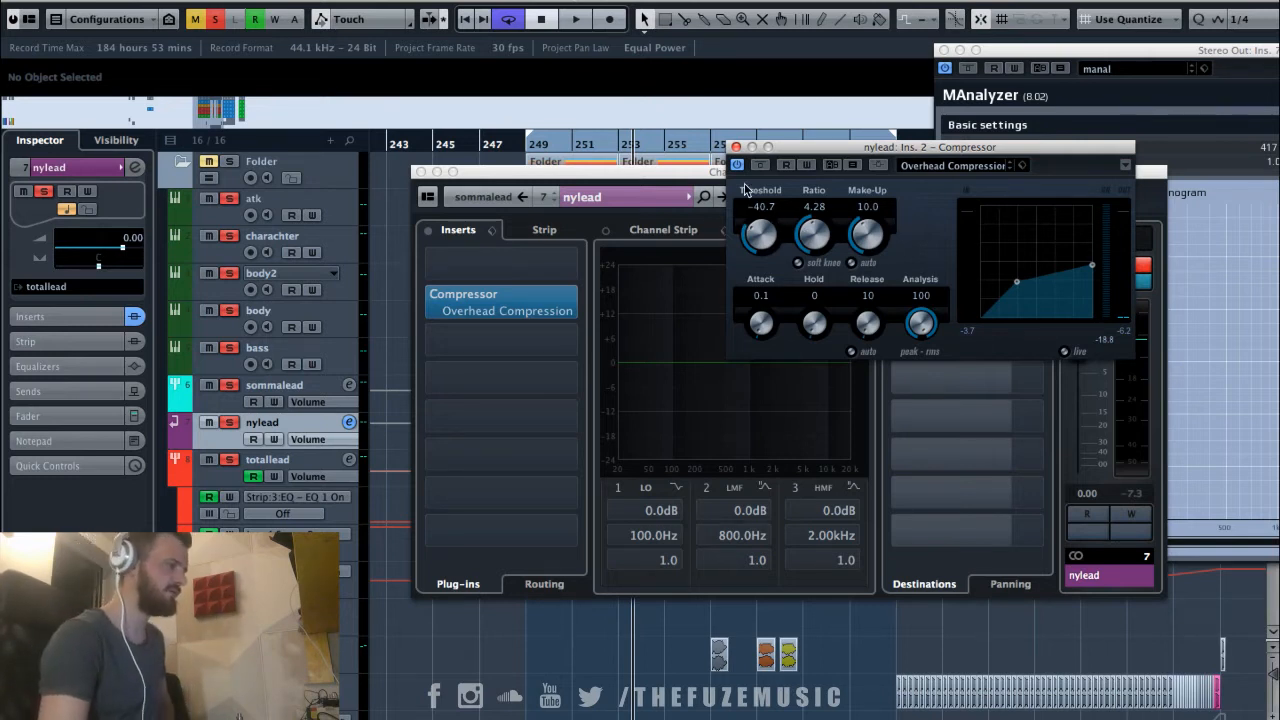
{"action": "left_click", "coordinate": [736, 148]}
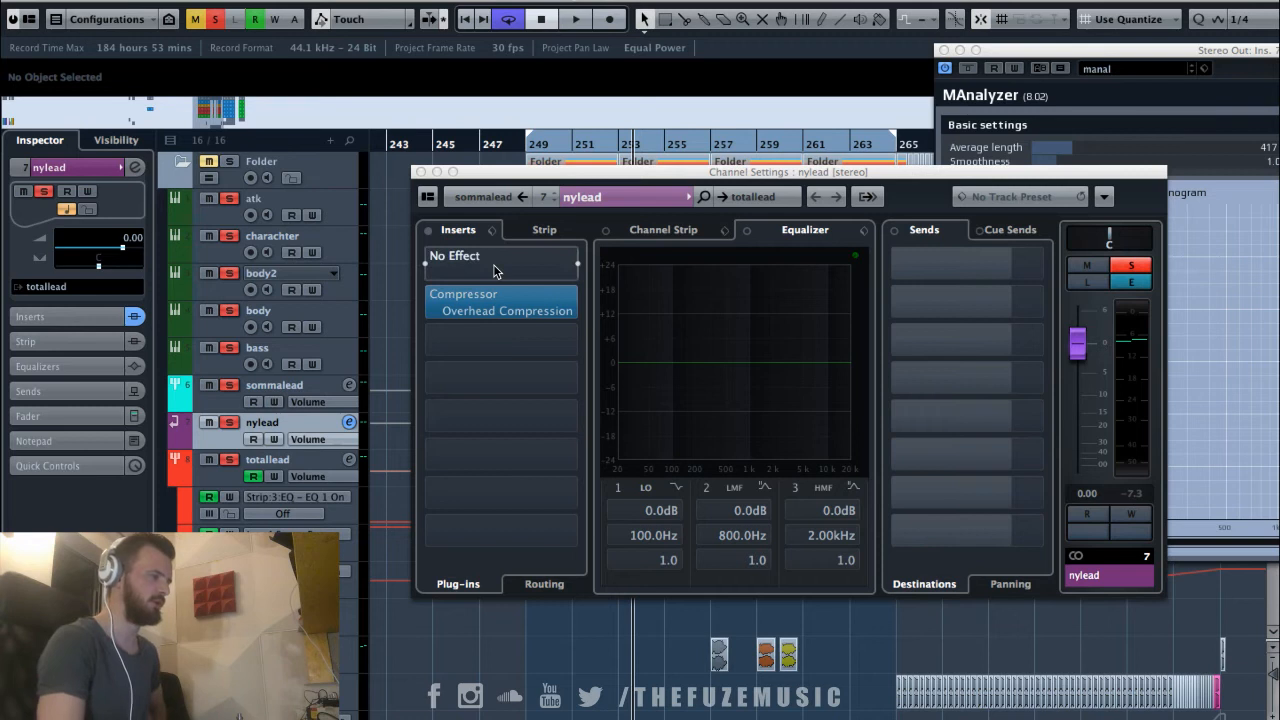
{"action": "left_click", "coordinate": [420, 172]}
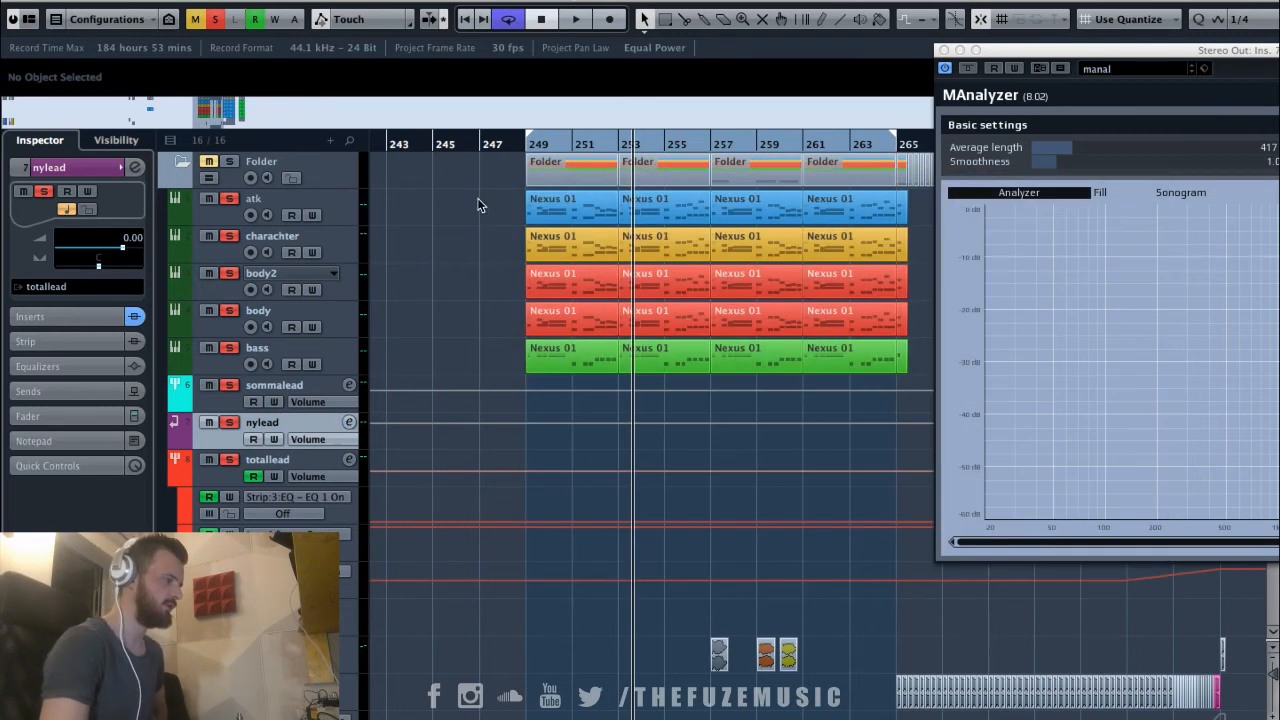
Play the lead layers, compare the sound with nylead muted and soloed, and stop playback.
{"action": "key", "text": "space"}
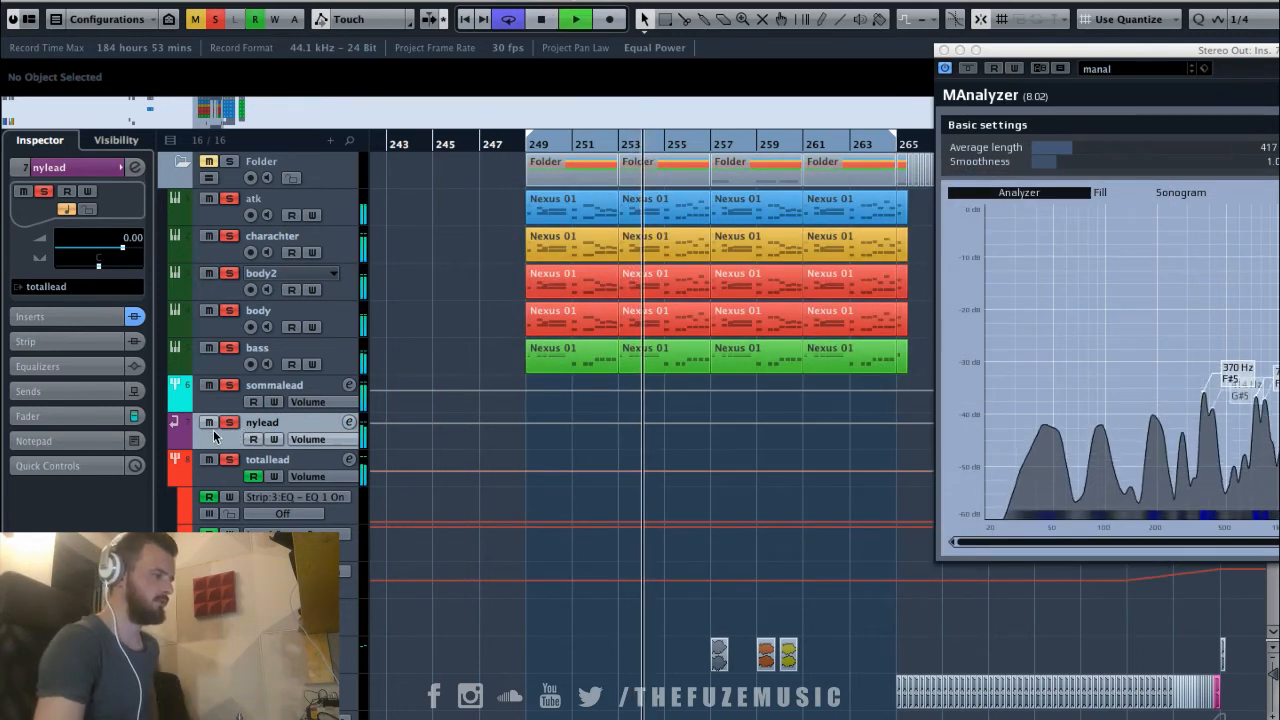
{"action": "left_click", "coordinate": [208, 424]}
{"action": "left_click", "coordinate": [229, 423]}
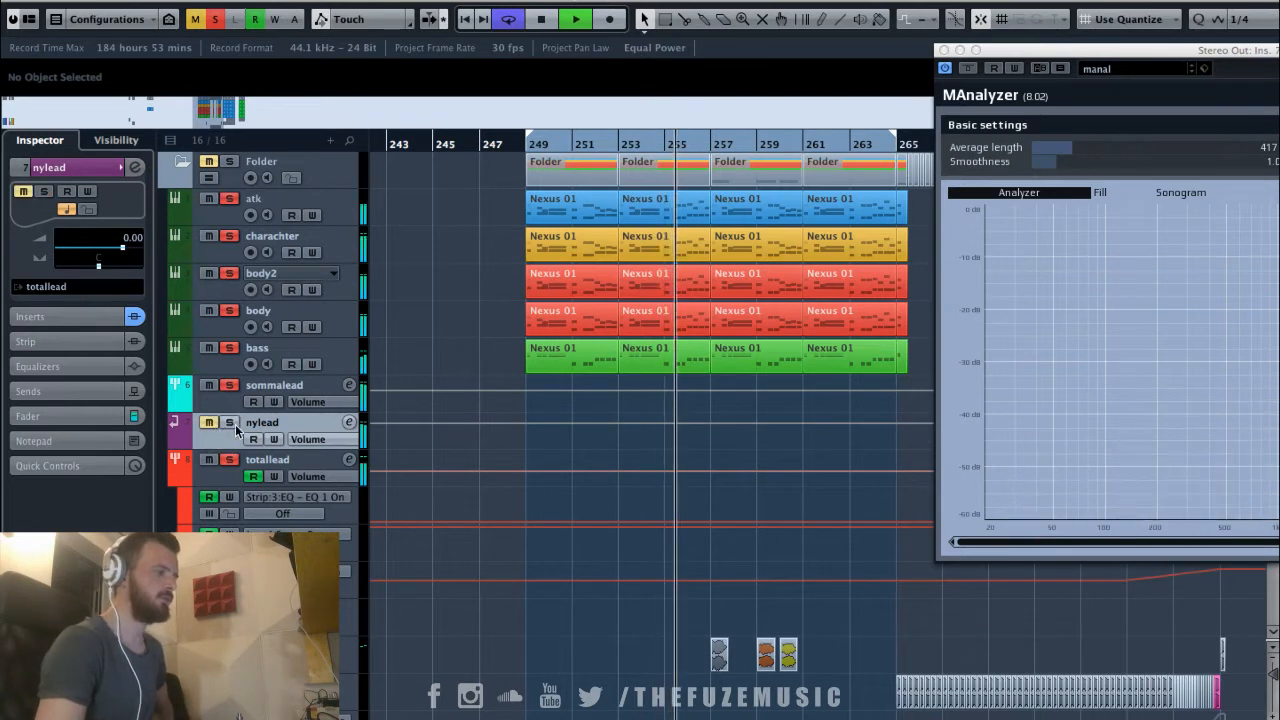
{"action": "left_click", "coordinate": [229, 423]}
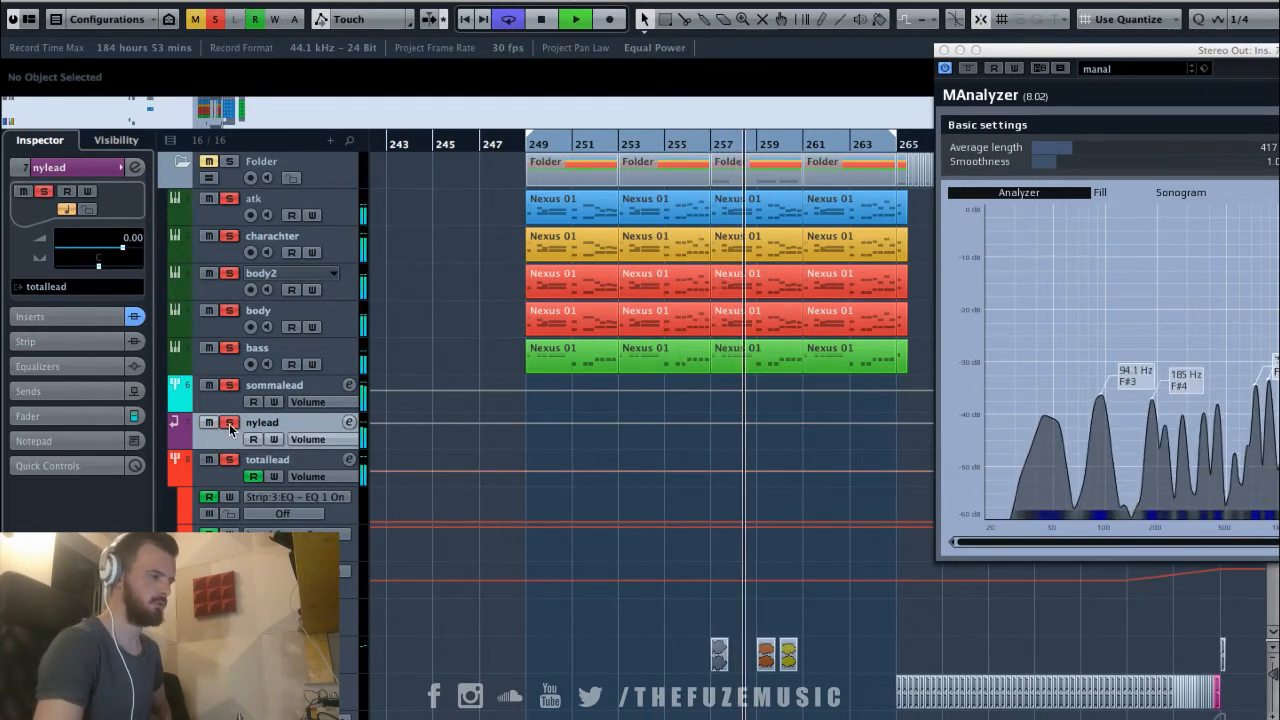
{"action": "left_click", "coordinate": [209, 425]}
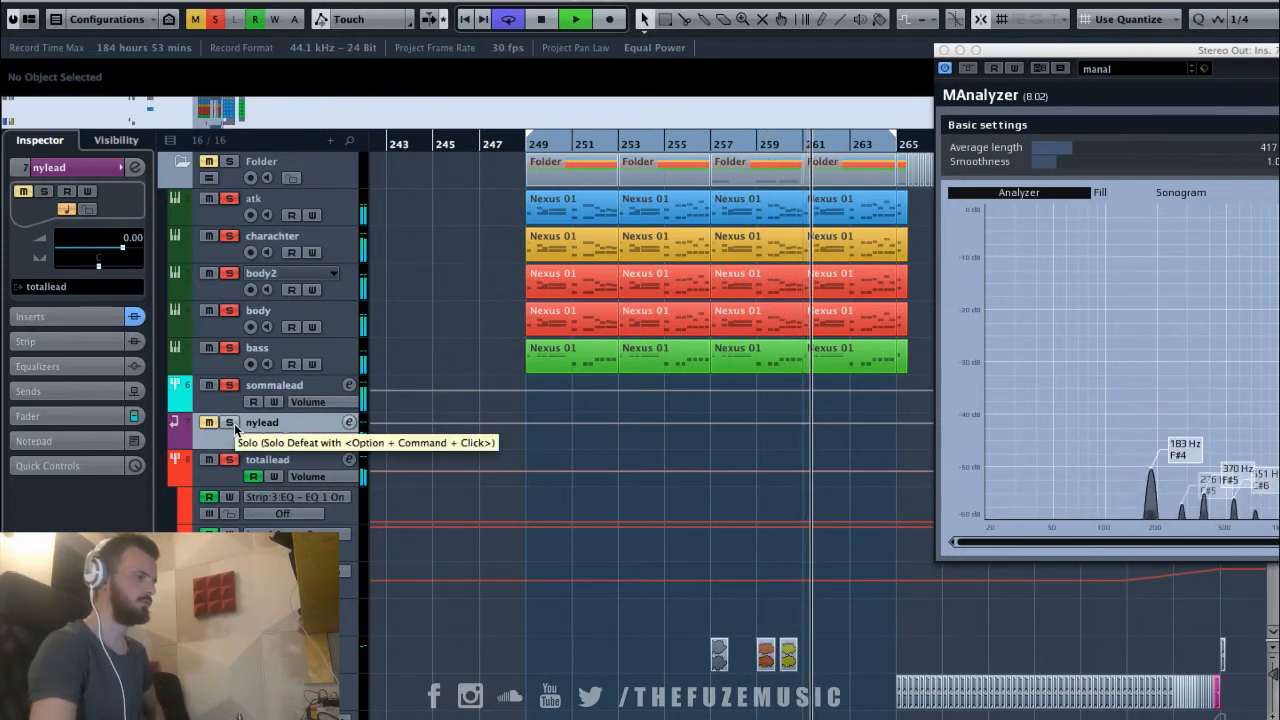
{"action": "left_click", "coordinate": [234, 423]}
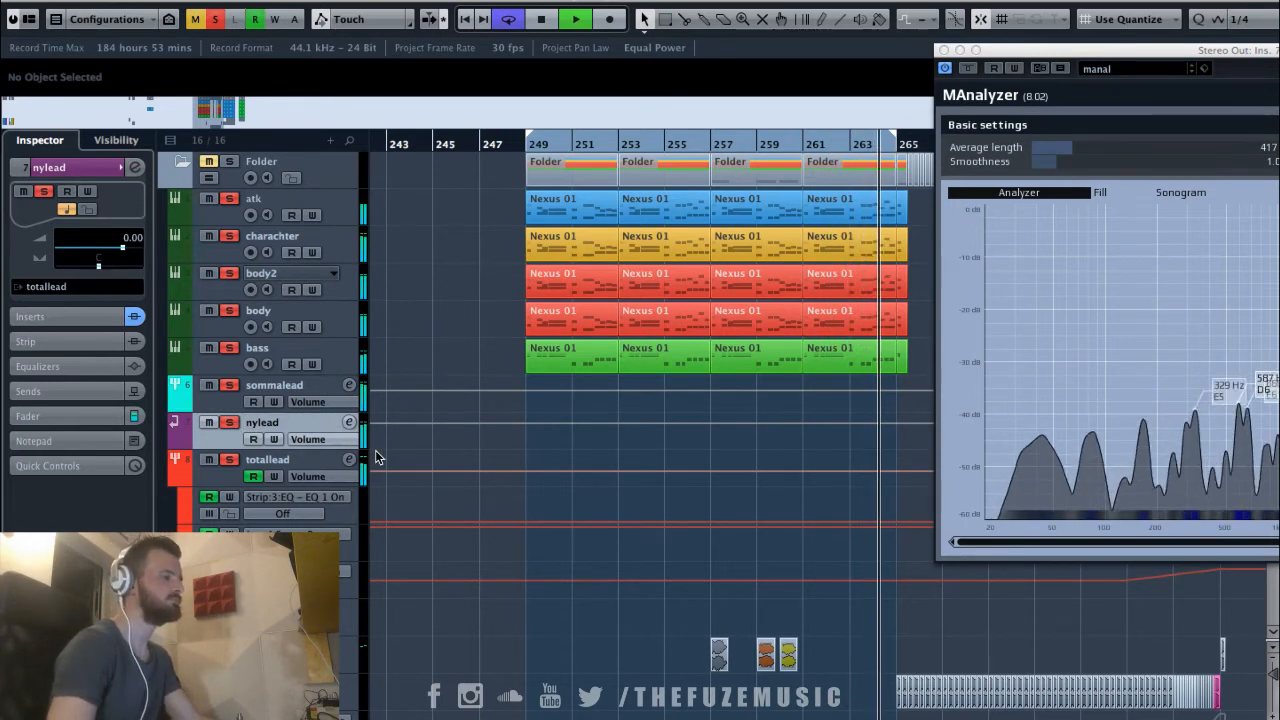
{"action": "key", "text": "space"}
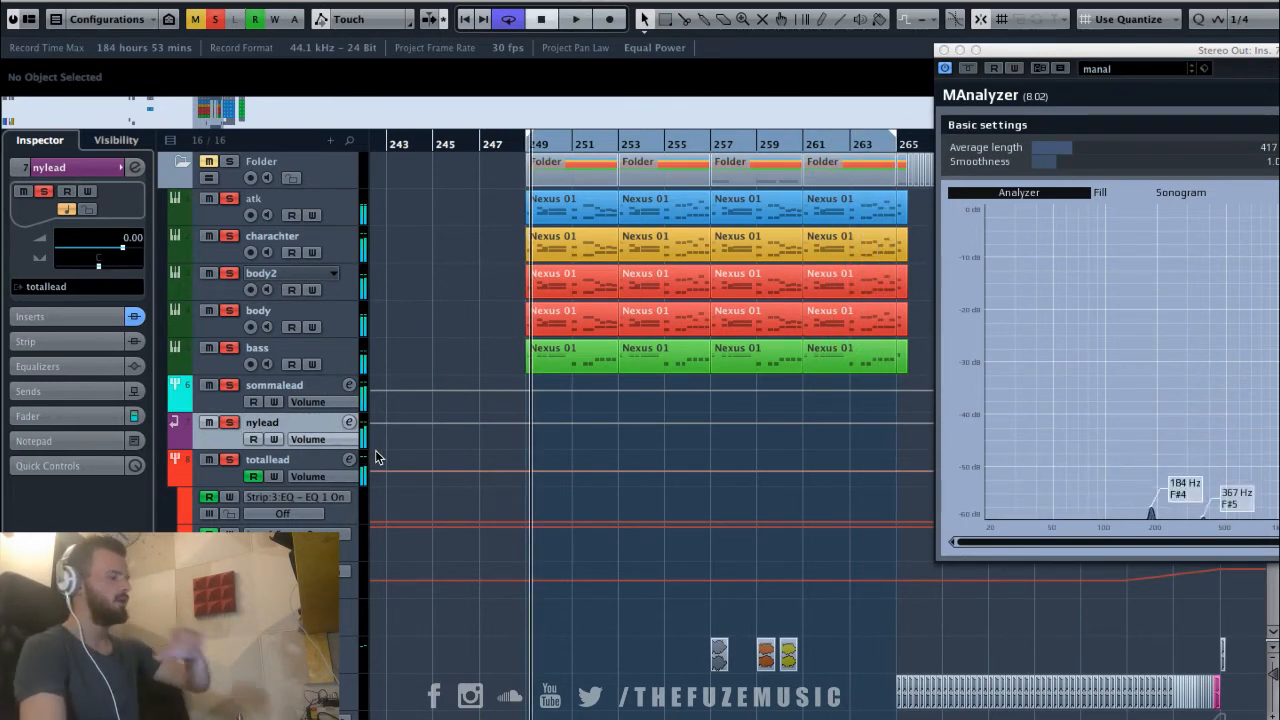
Open the totallead group's channel settings and activate The Glue insert.
{"action": "left_click", "coordinate": [221, 473]}
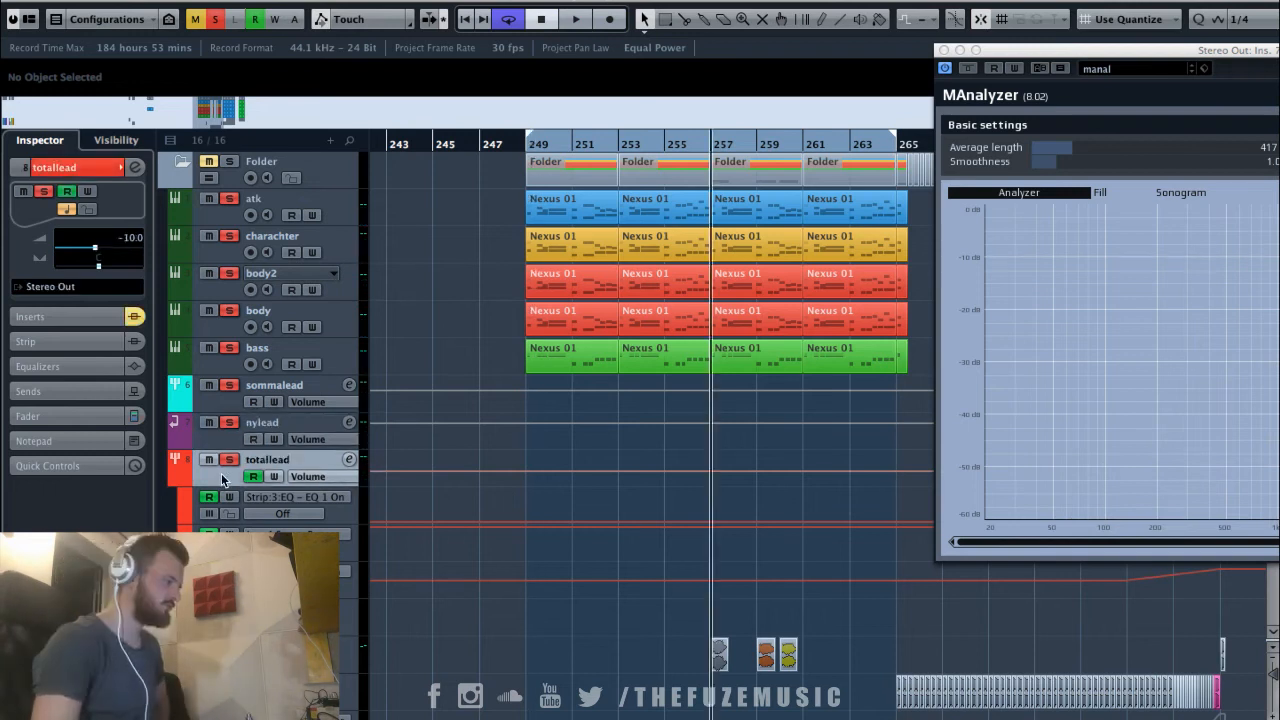
{"action": "left_click", "coordinate": [349, 460]}
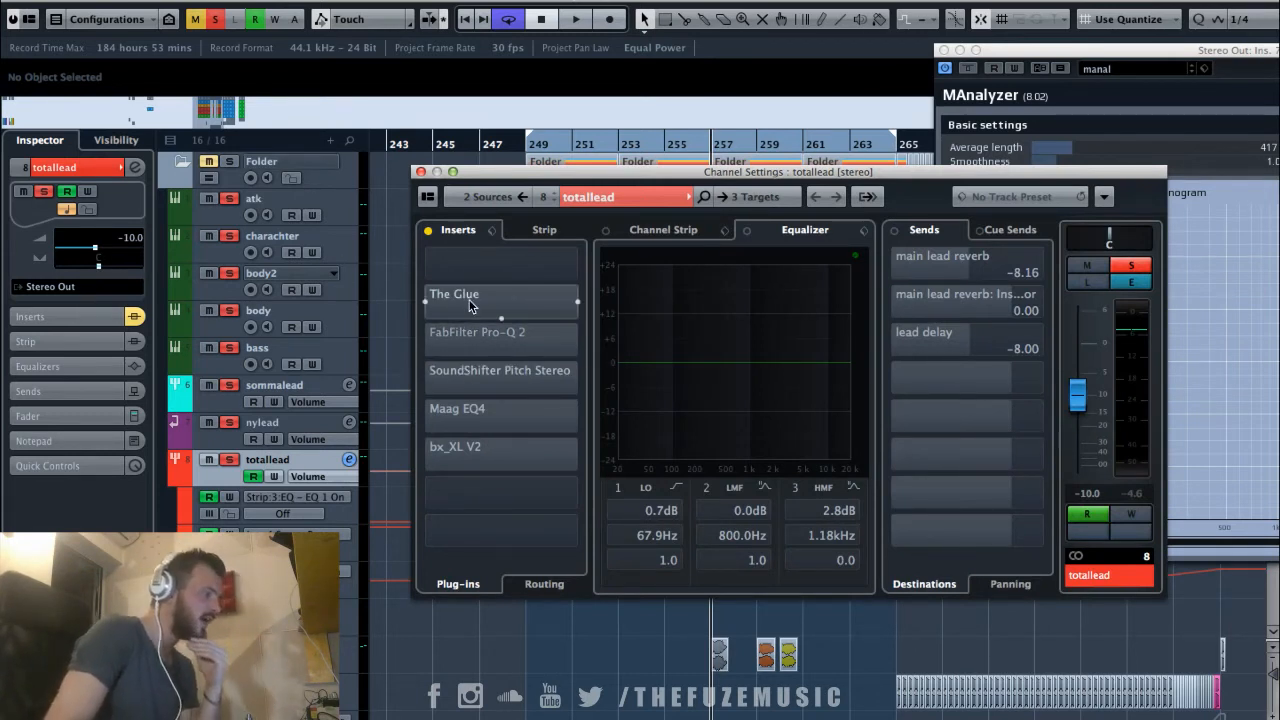
{"action": "left_click", "coordinate": [425, 294]}
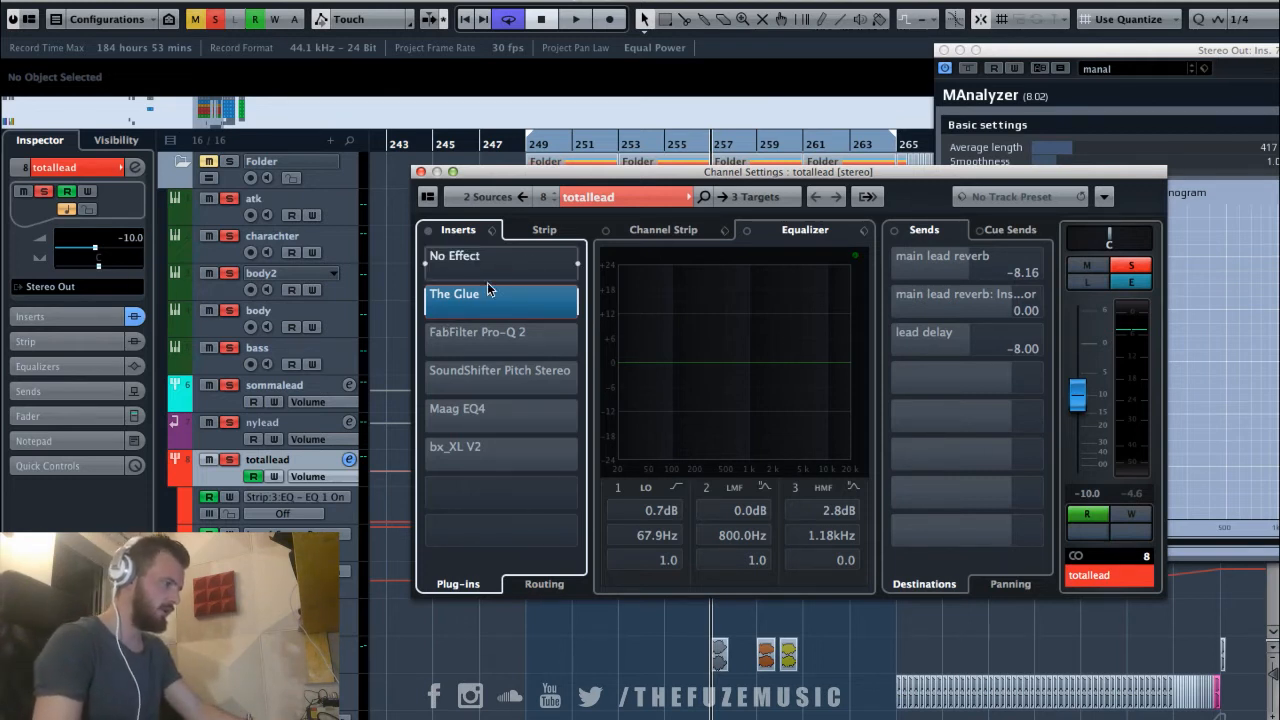
{"action": "left_click", "coordinate": [428, 299]}
{"action": "left_click", "coordinate": [428, 299]}
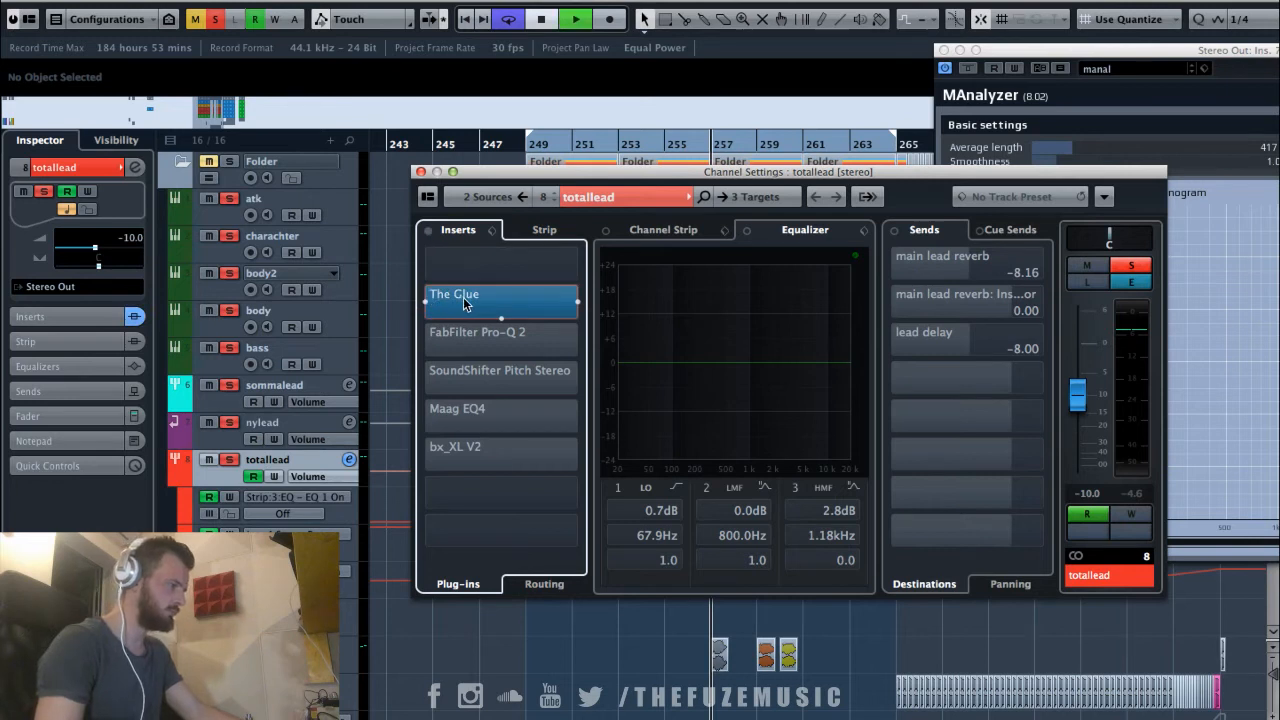
Play the lead, compare The Glue compressor bypassed and active, and close the plug-in after stopping playback.
{"action": "key", "text": "space"}
{"action": "left_click", "coordinate": [488, 316]}
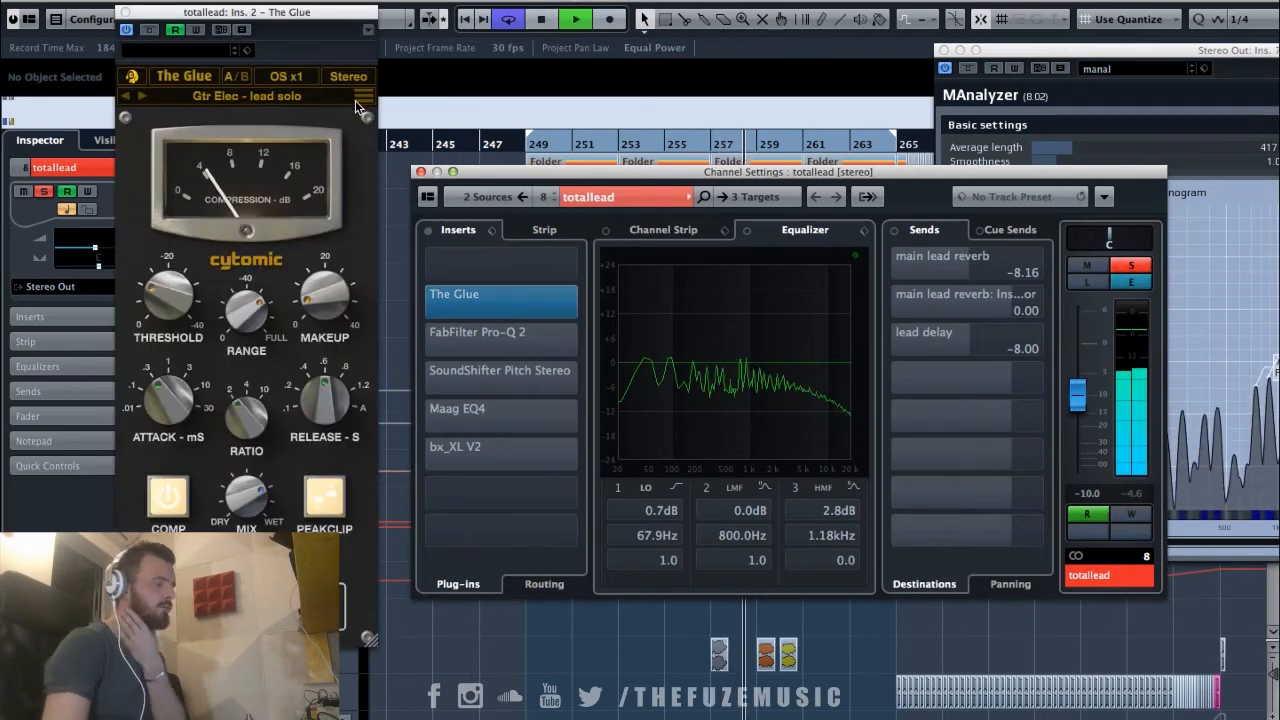
{"action": "left_click", "coordinate": [149, 30]}
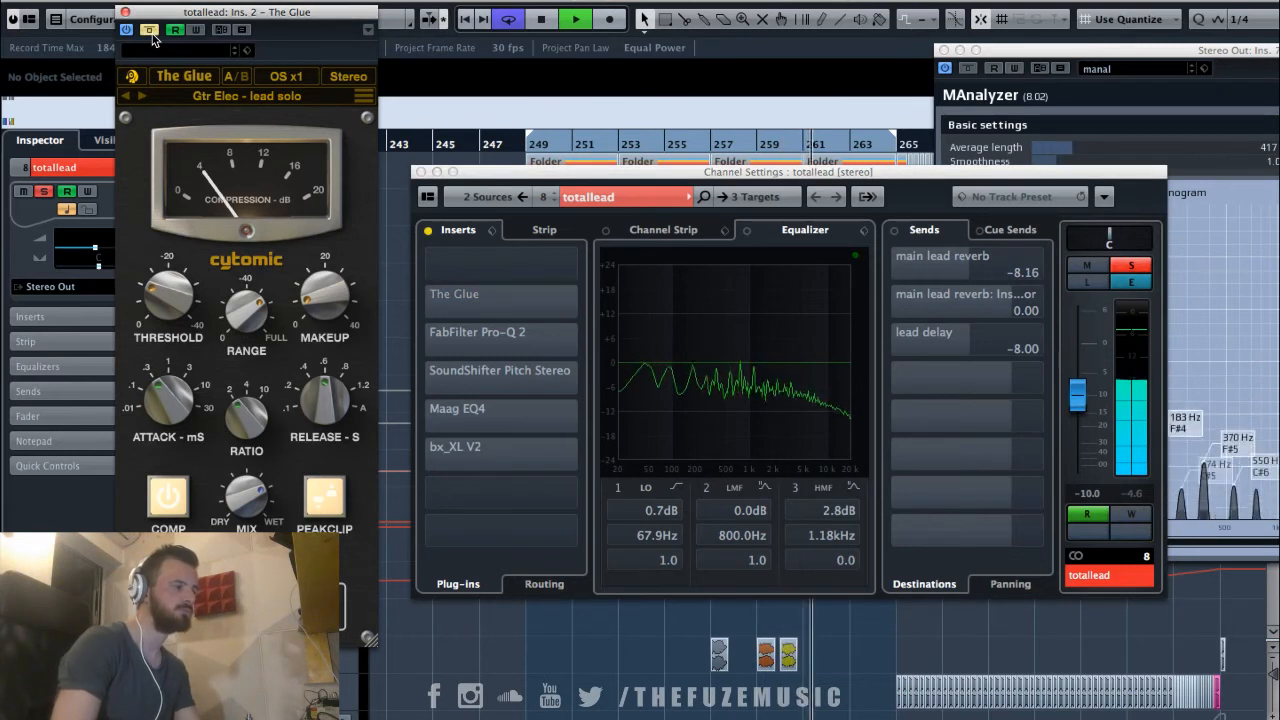
{"action": "left_click", "coordinate": [151, 32]}
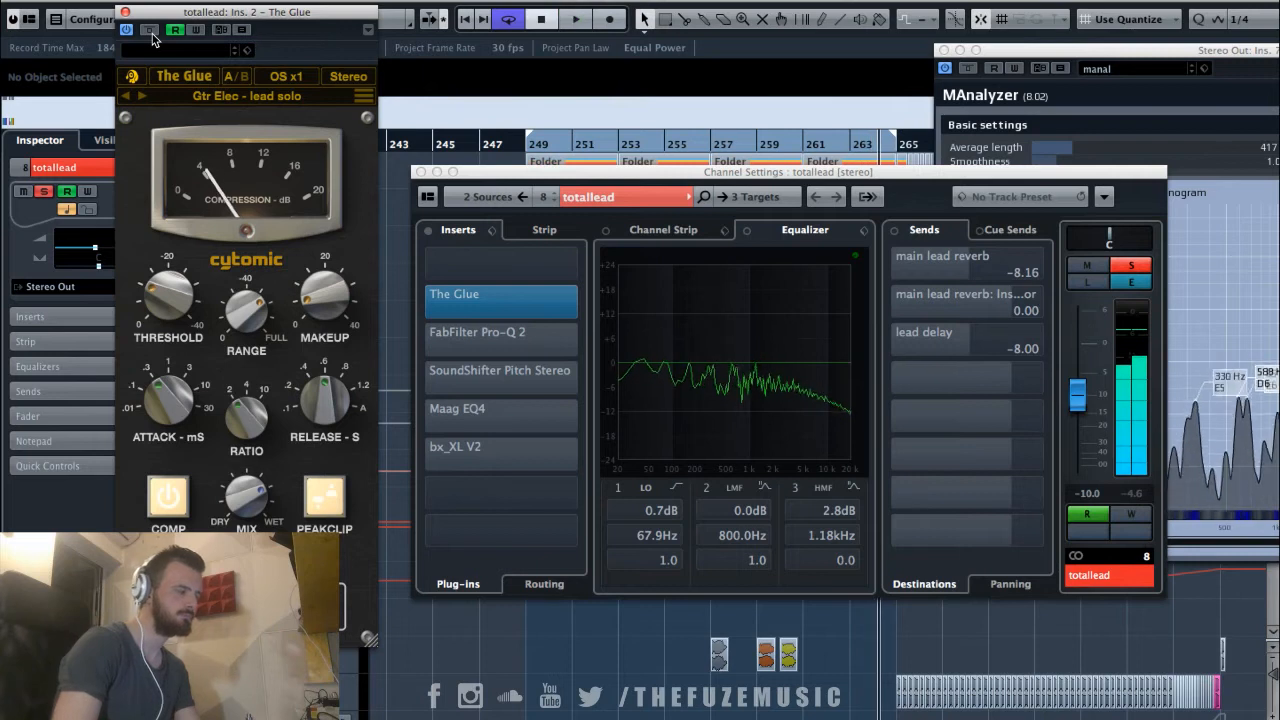
{"action": "key", "text": "space"}
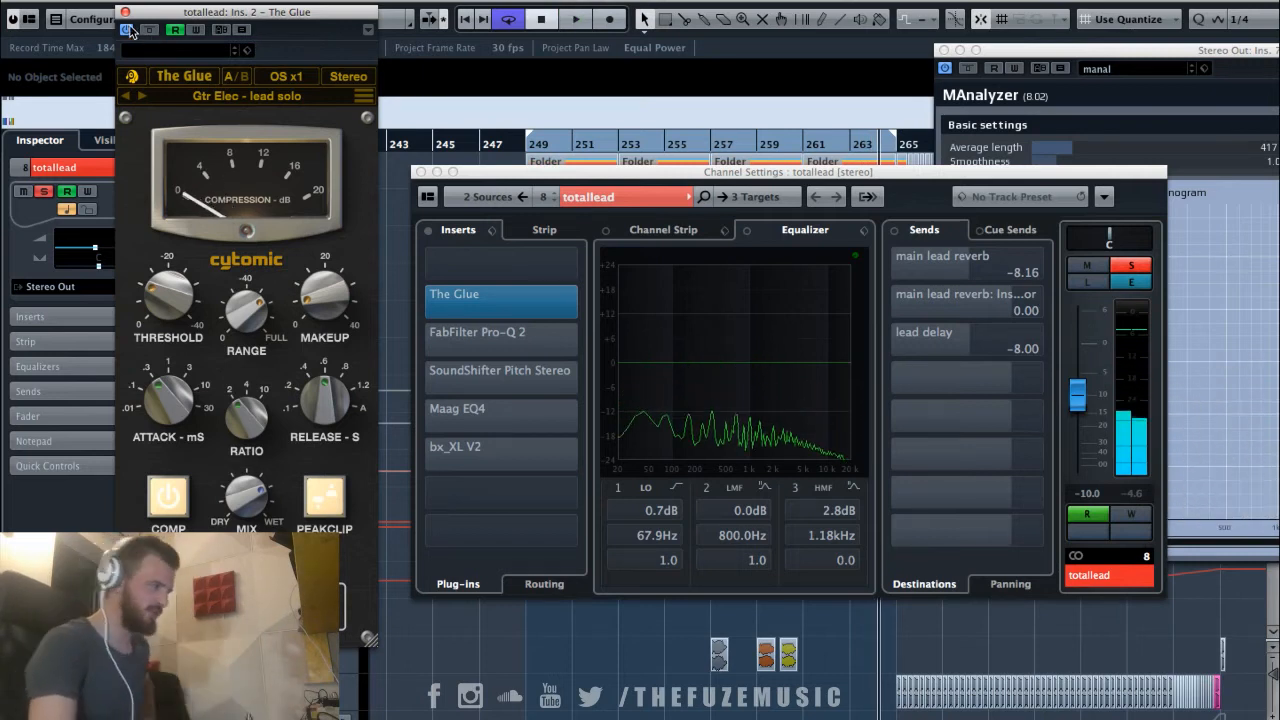
{"action": "left_click", "coordinate": [125, 12]}
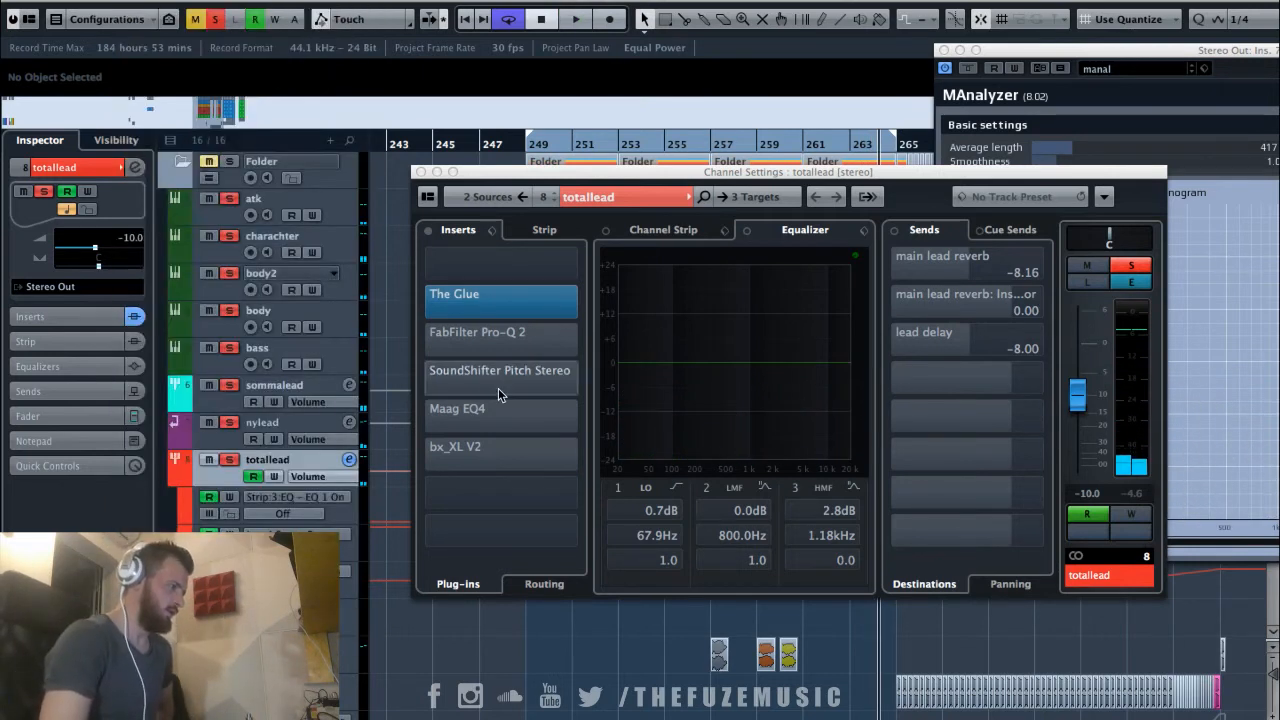
Activate totallead's FabFilter Pro-Q 2 insert and open its window beside the insert list.
{"action": "left_click", "coordinate": [430, 342]}
{"action": "left_click", "coordinate": [480, 340]}
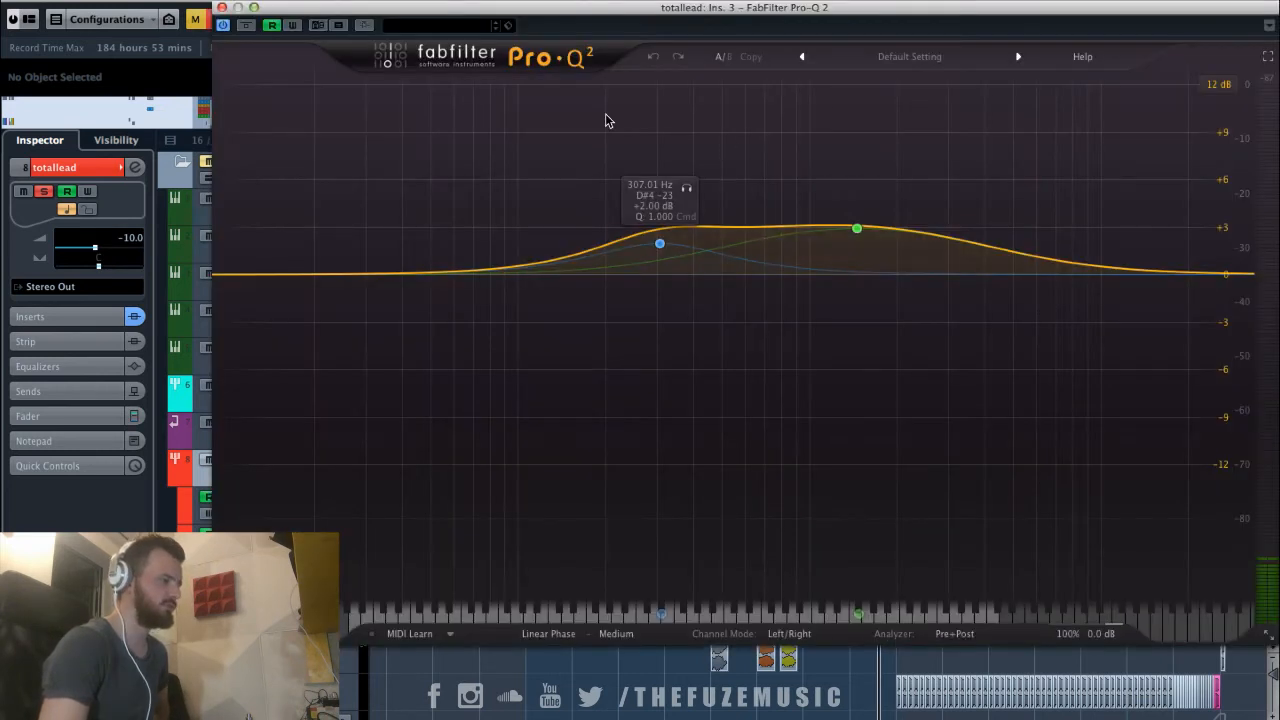
{"action": "left_click_drag", "start_coordinate": [336, 13], "coordinate": [787, 48]}
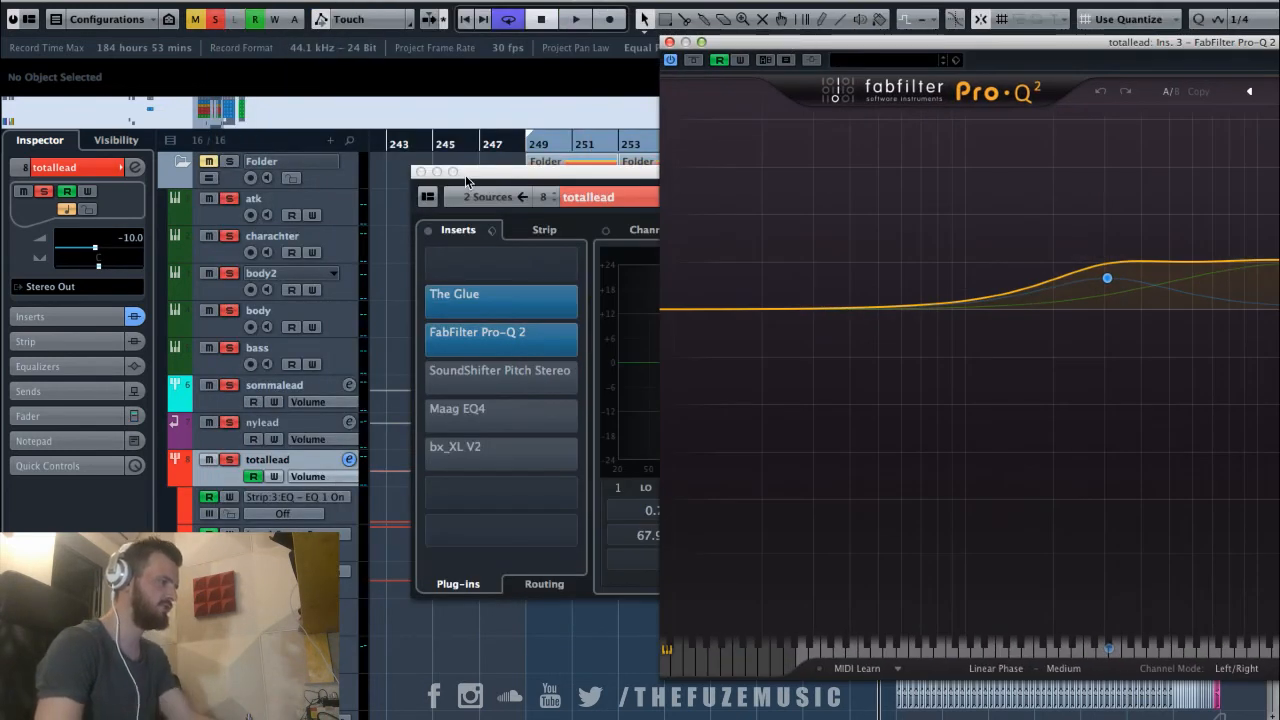
Play the lead, compare FabFilter Pro-Q 2 bypassed and active, and close the EQ after stopping playback.
{"action": "key", "text": "space"}
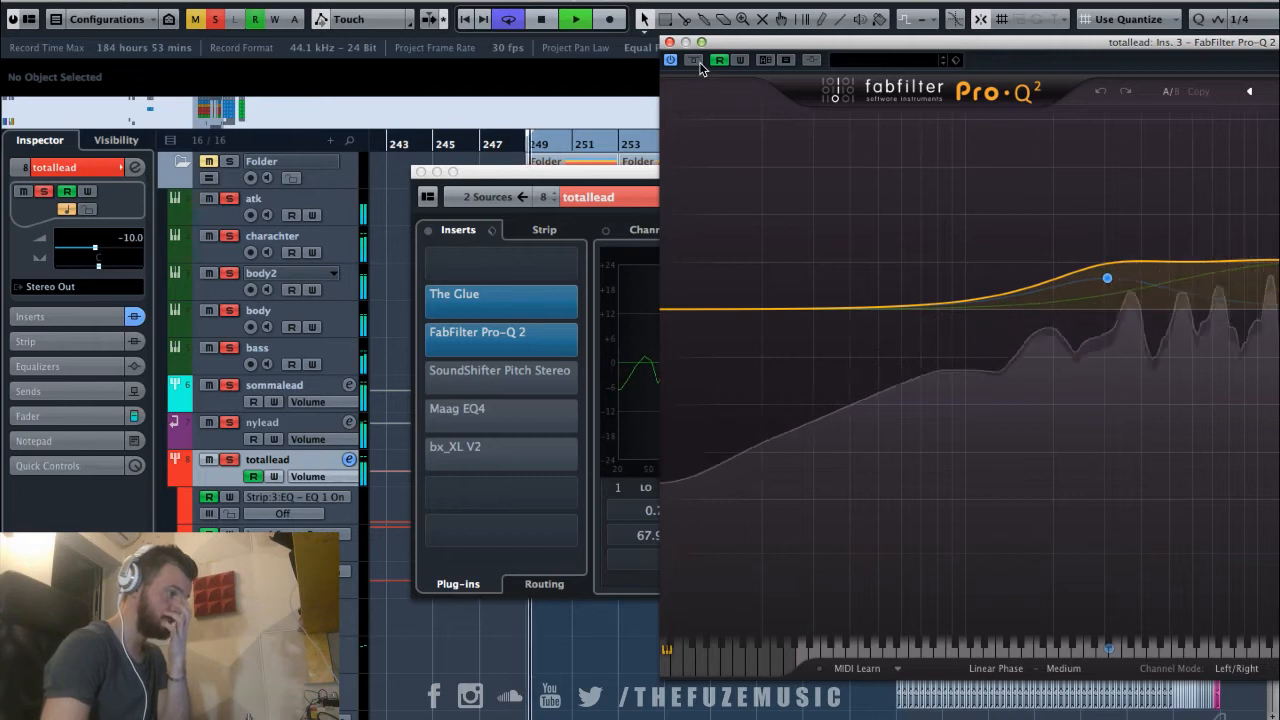
{"action": "left_click", "coordinate": [699, 63]}
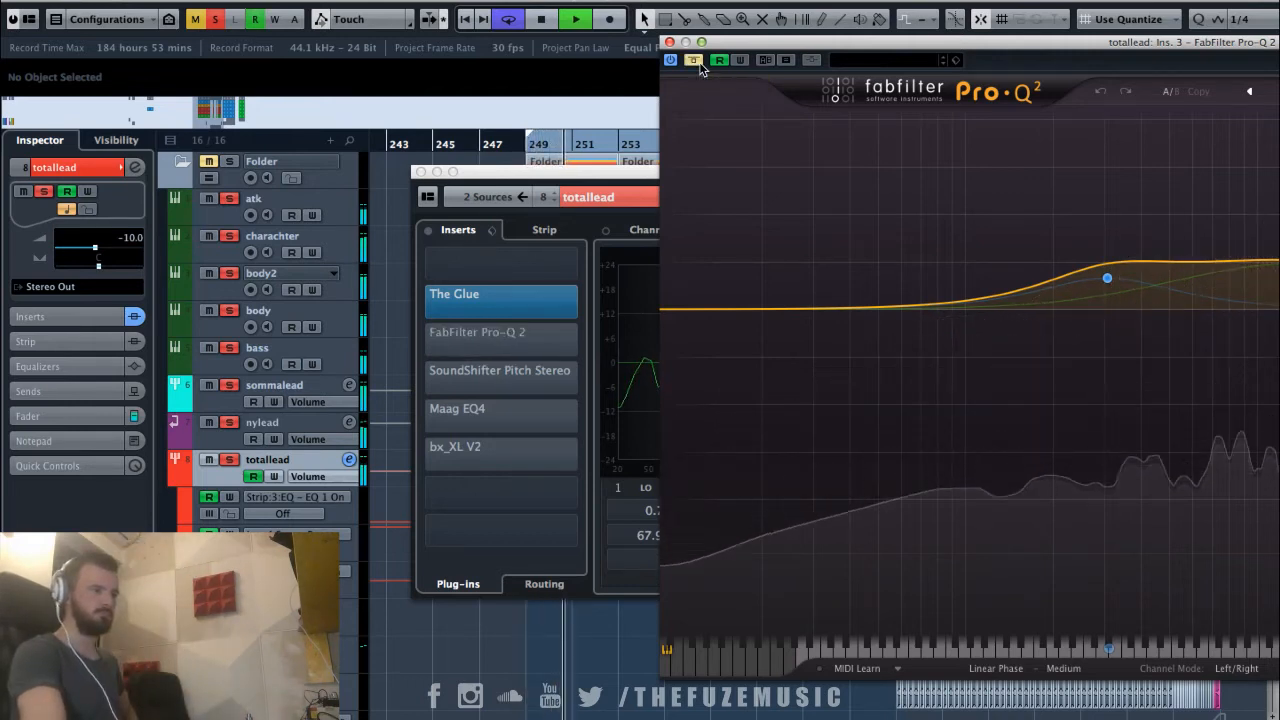
{"action": "left_click", "coordinate": [697, 62]}
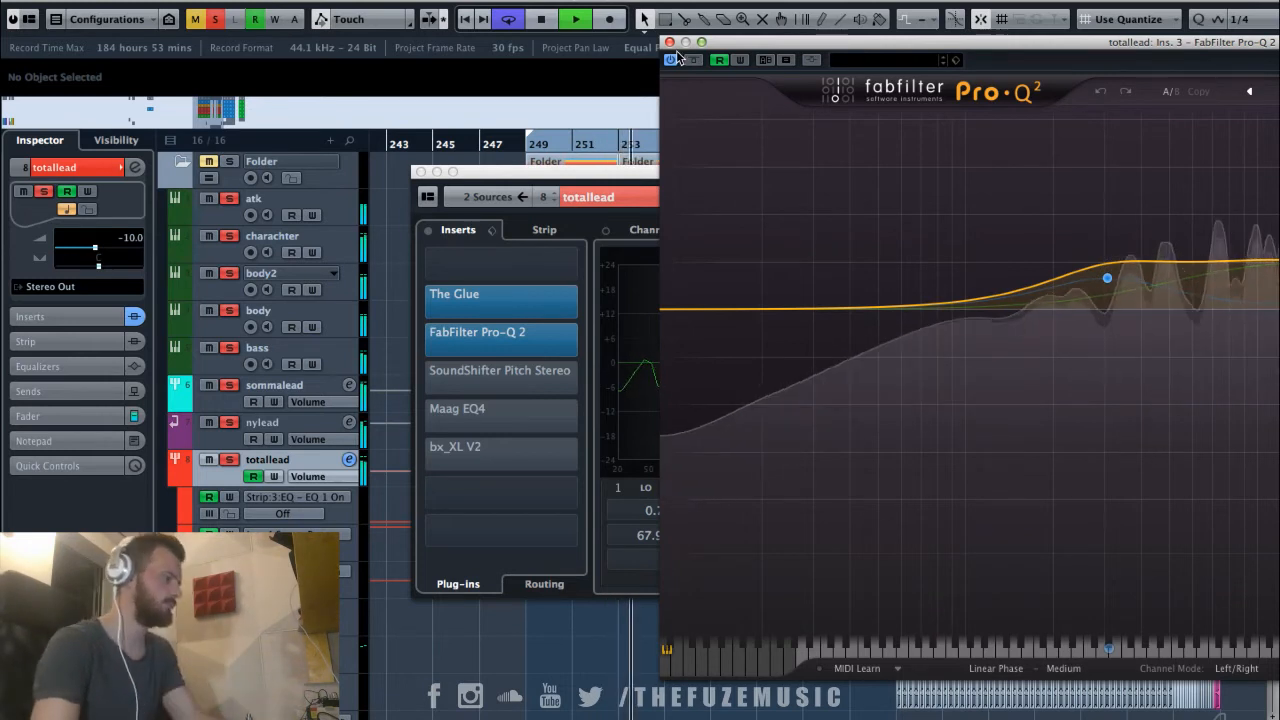
{"action": "key", "text": "space"}
{"action": "left_click", "coordinate": [669, 42]}
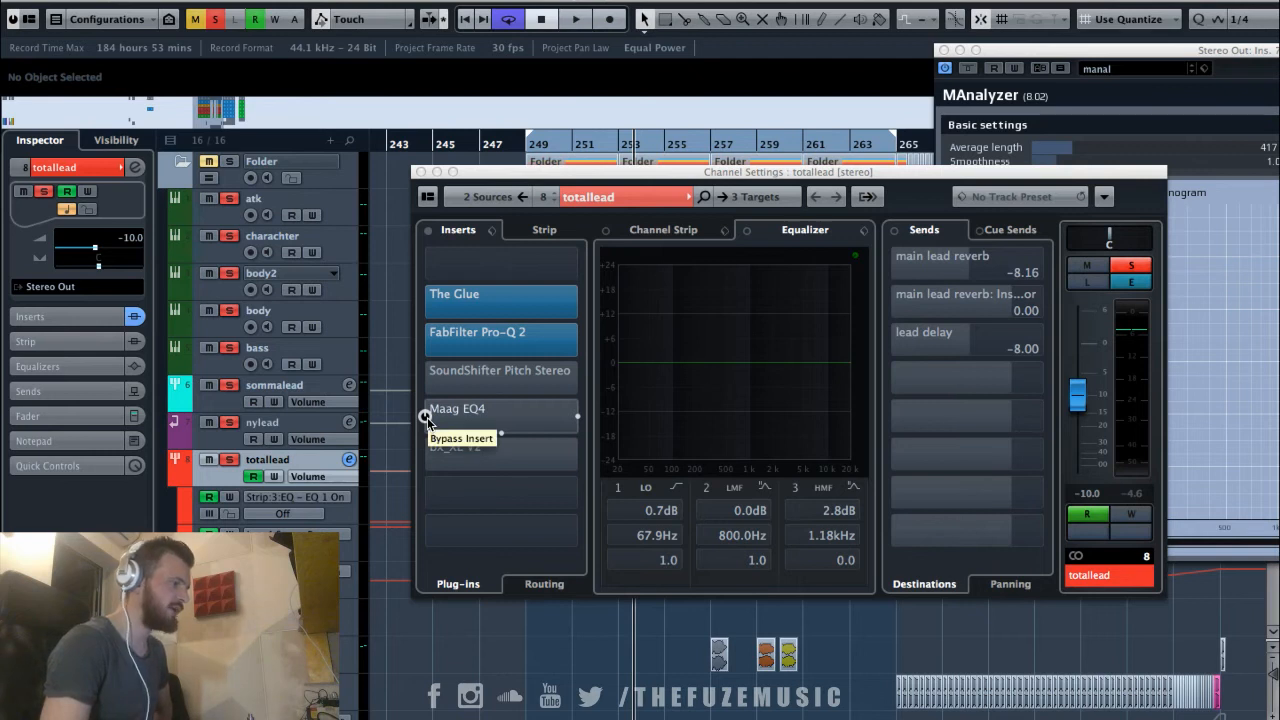
Activate and open totallead's Maag EQ4 insert, start playback, and arrange its window so the MAnalyzer spectrum is in view.
{"action": "left_click", "coordinate": [489, 417]}
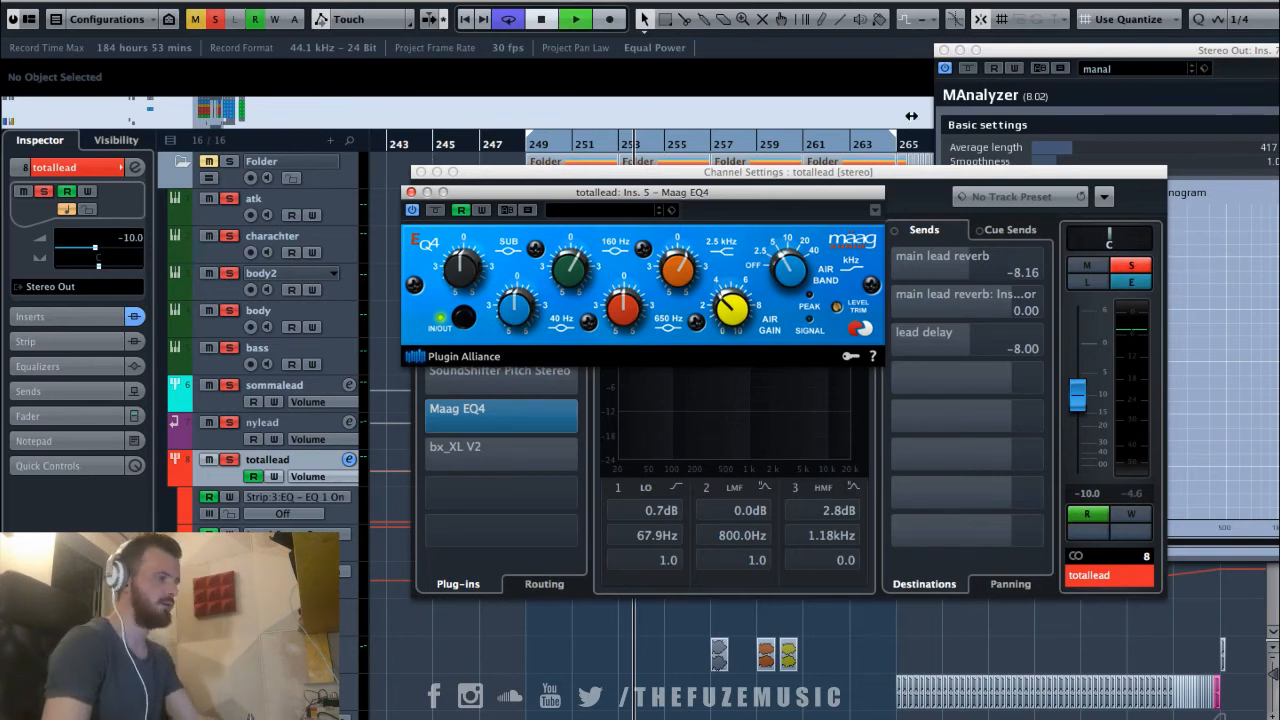
{"action": "key", "text": "space"}
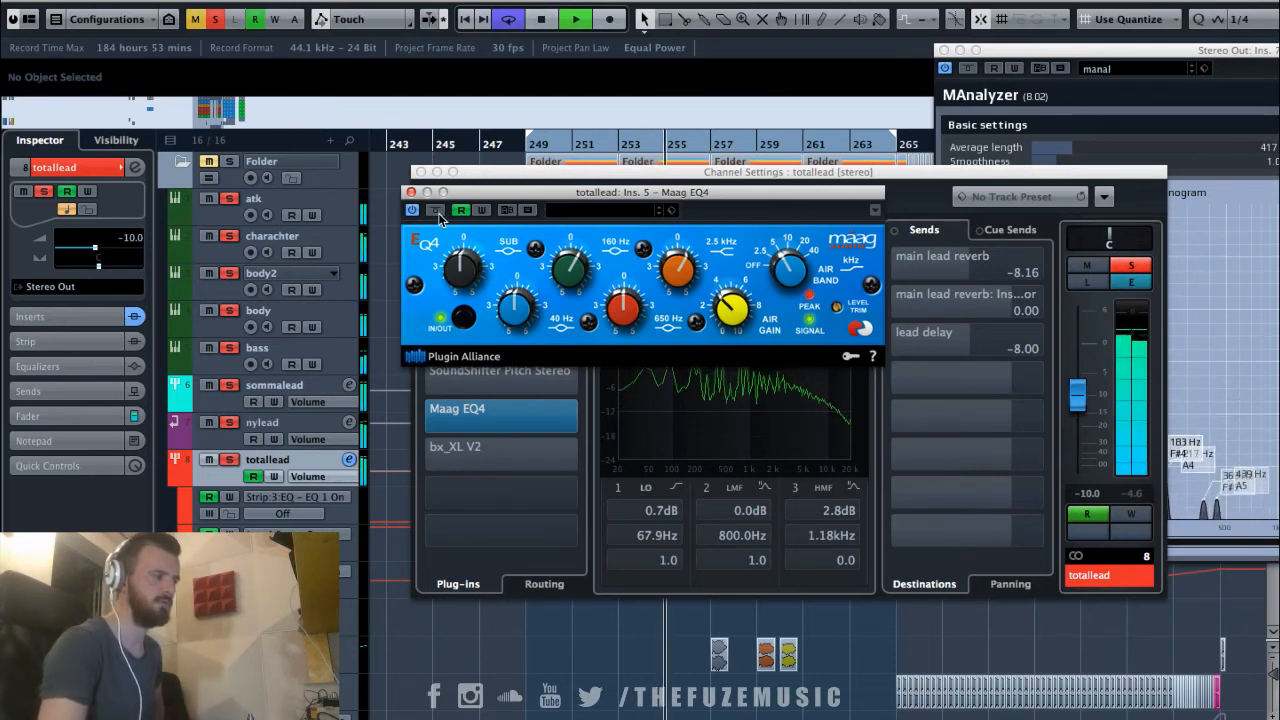
{"action": "left_click_drag", "start_coordinate": [1087, 49], "coordinate": [819, 0]}
{"action": "left_click_drag", "start_coordinate": [579, 192], "coordinate": [539, 324]}
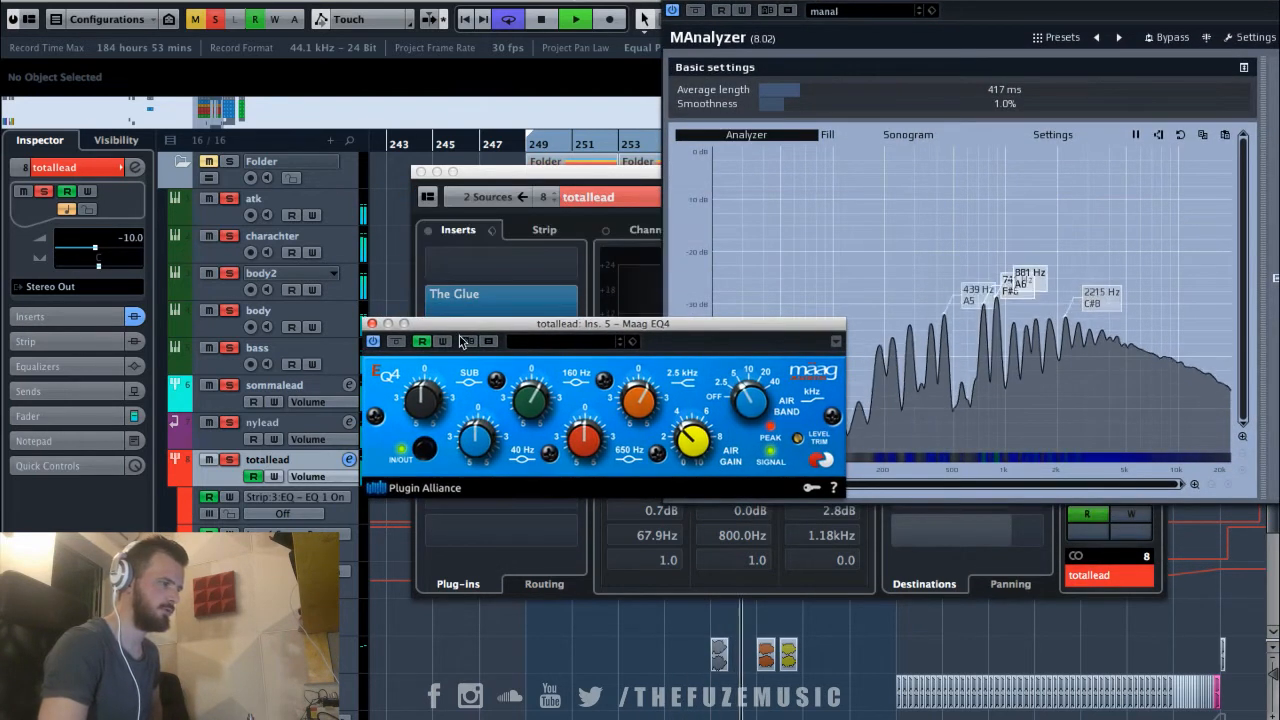
Compare the lead's spectrum with Maag EQ4 bypassed and active, stop playback, and close the EQ.
{"action": "left_click", "coordinate": [395, 341]}
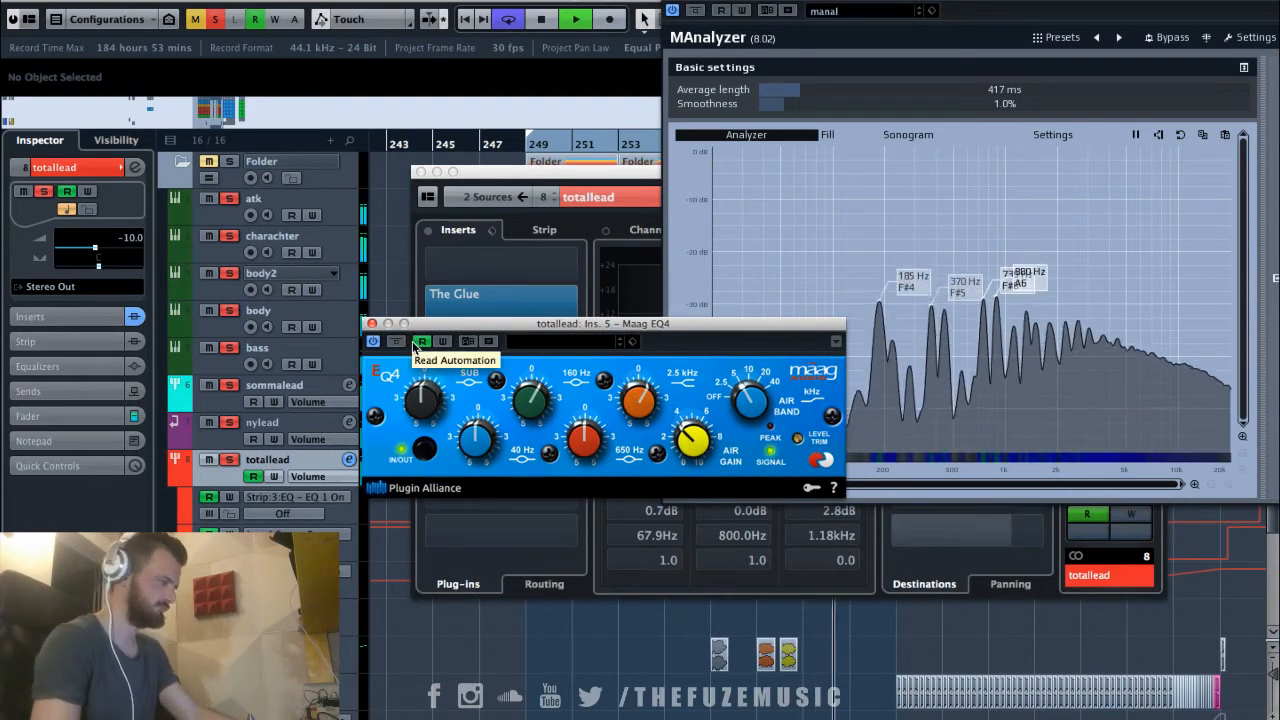
{"action": "key", "text": "space"}
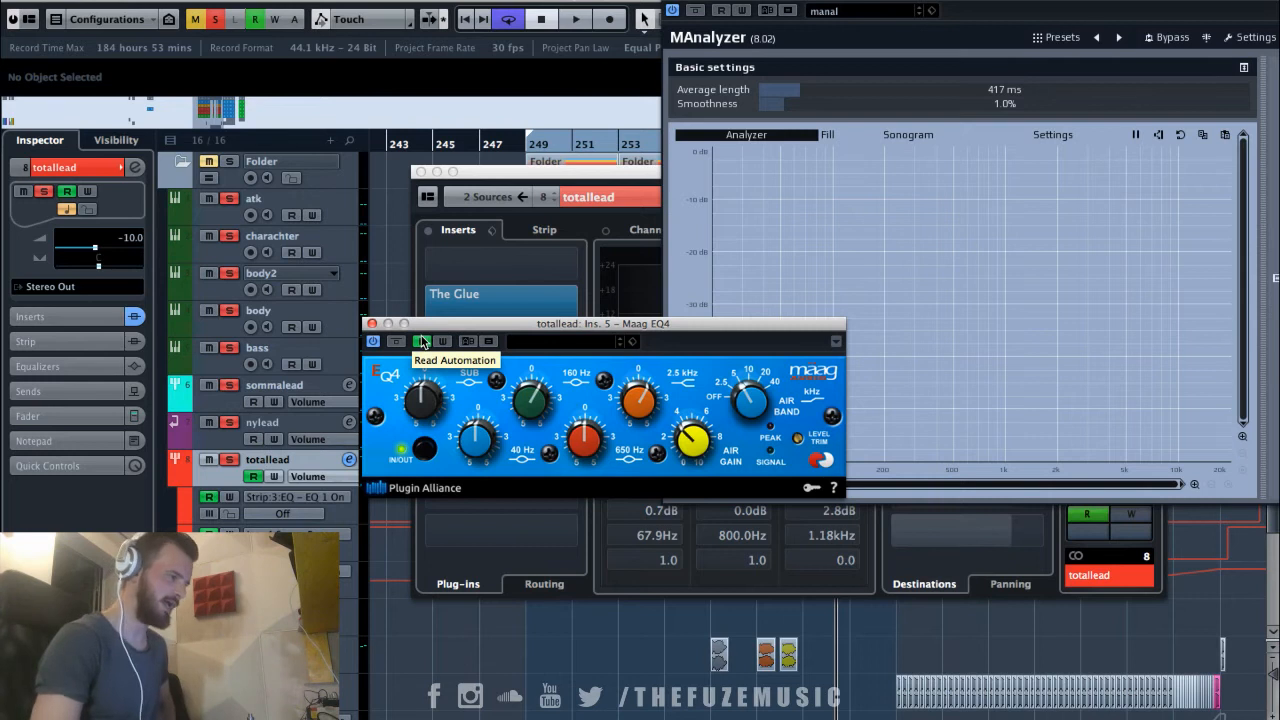
{"action": "left_click", "coordinate": [372, 324]}
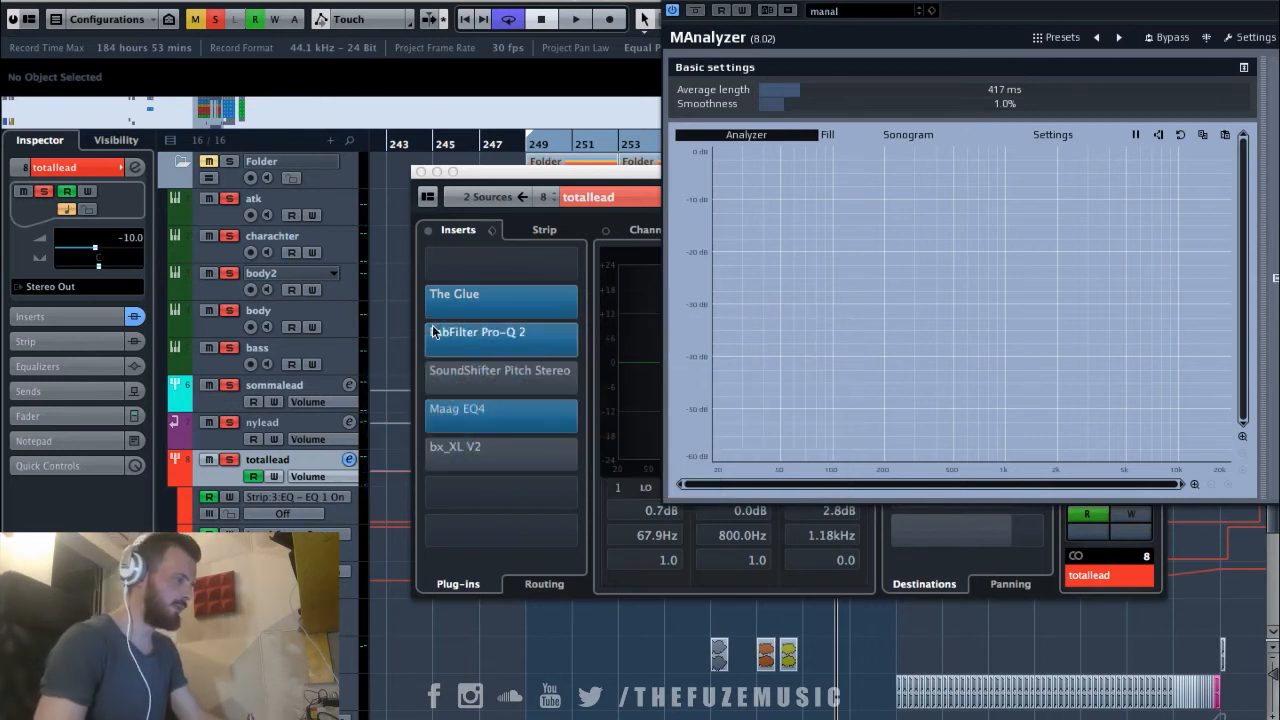
Inspect the settings of totallead's bx_XL V2 limiter, close it, and activate the insert while playing the lead.
{"action": "left_click", "coordinate": [488, 448]}
{"action": "left_click", "coordinate": [488, 448]}
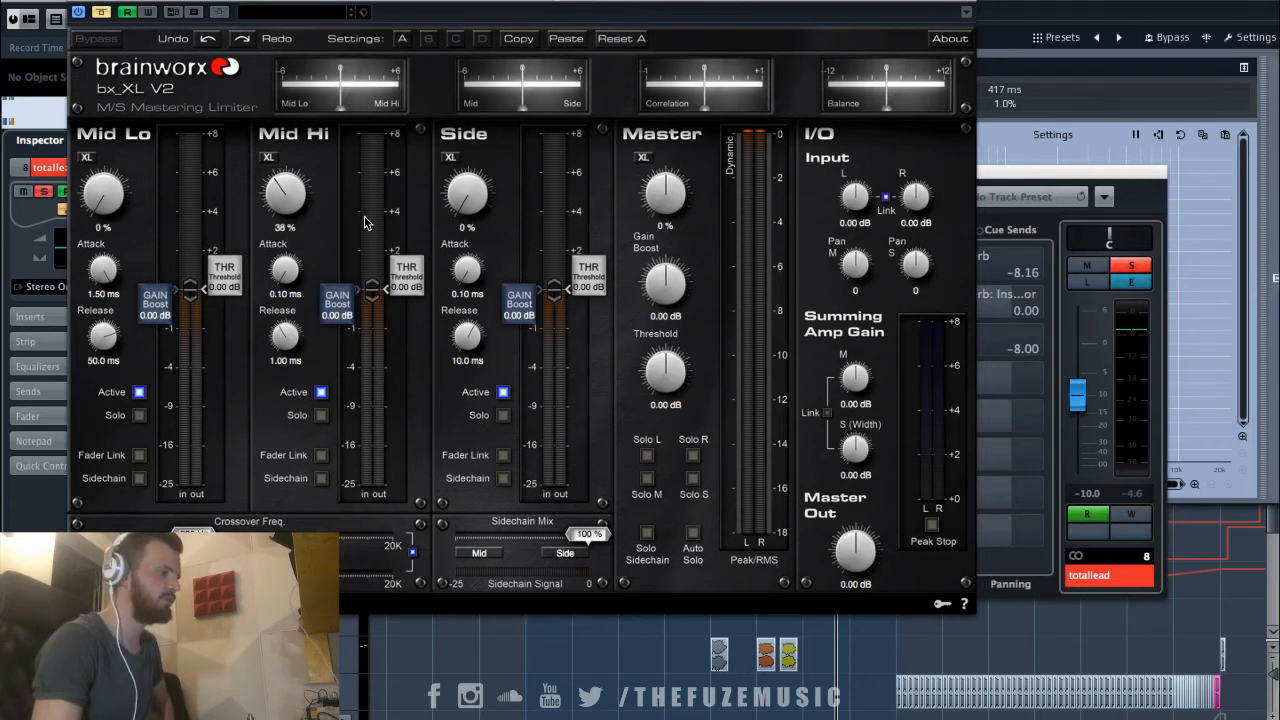
{"action": "left_click", "coordinate": [78, 1]}
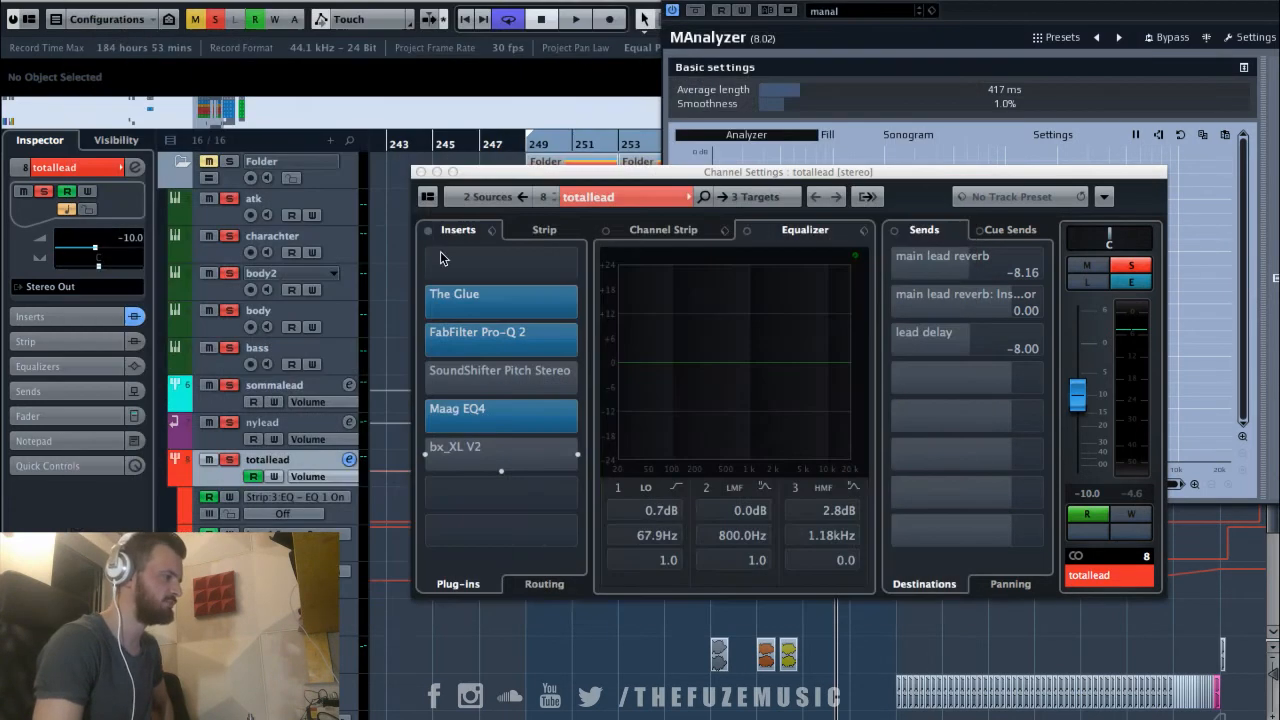
{"action": "key", "text": "space"}
{"action": "left_click", "coordinate": [427, 455]}
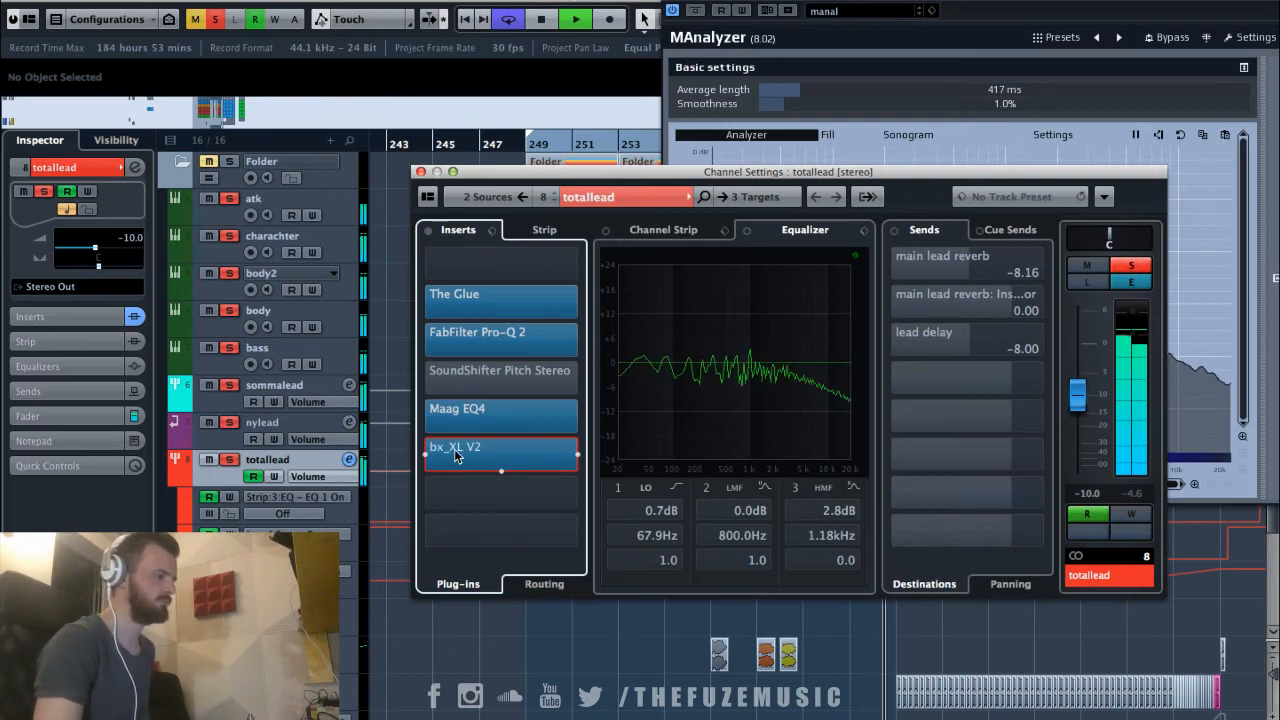
Close totallead's channel settings, move the MAnalyzer window off the arrangement, and play the fully processed lead from just before bar 249.
{"action": "key", "text": "space"}
{"action": "left_click", "coordinate": [421, 172]}
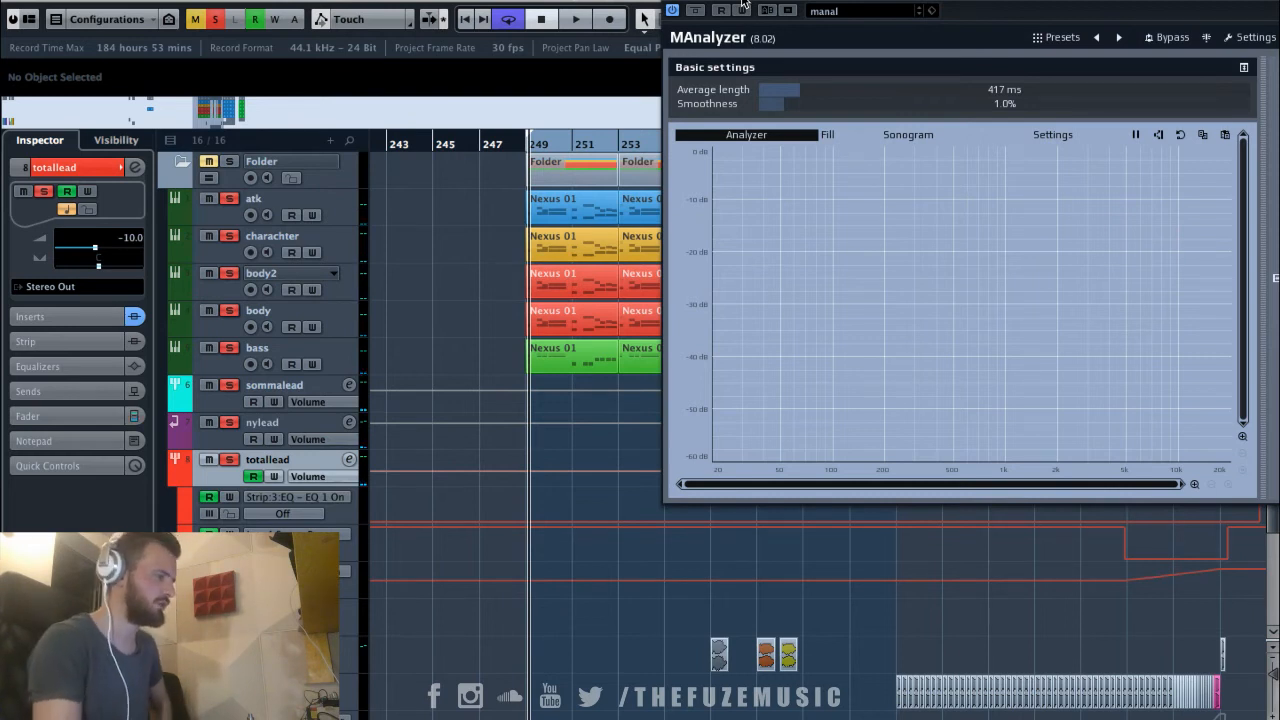
{"action": "left_click_drag", "start_coordinate": [806, 1], "coordinate": [982, 2]}
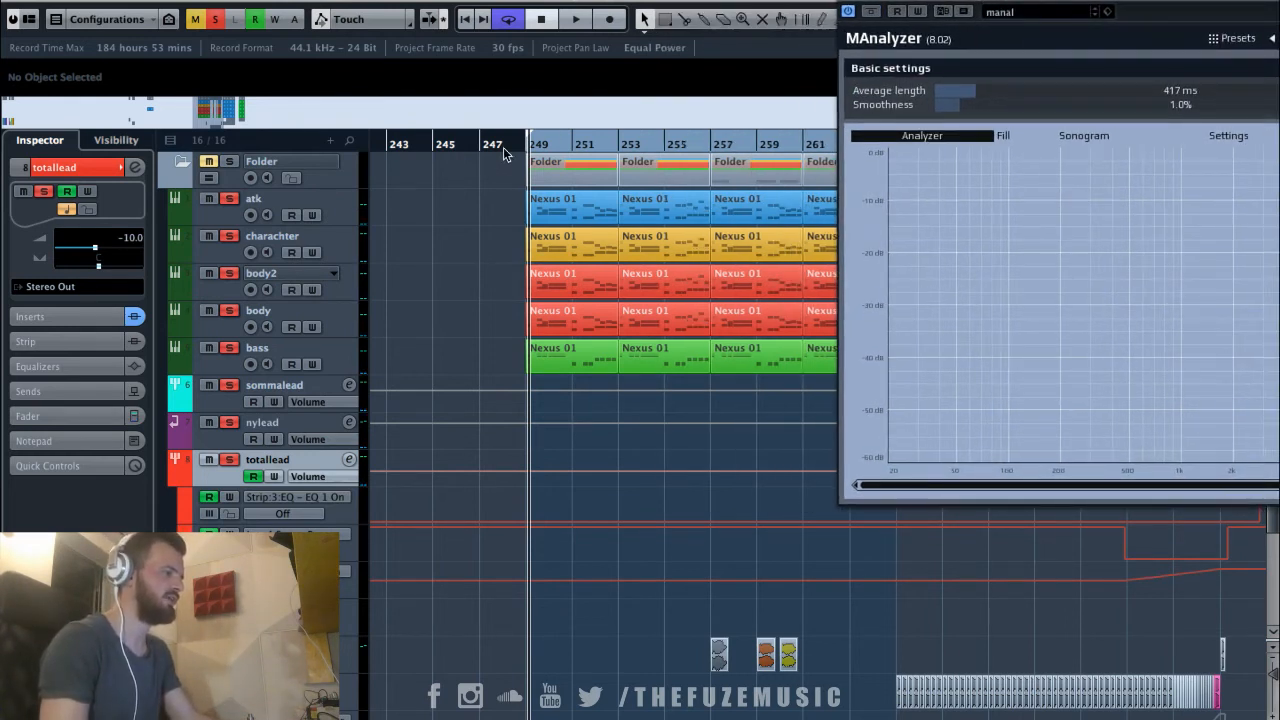
{"action": "left_click", "coordinate": [517, 146]}
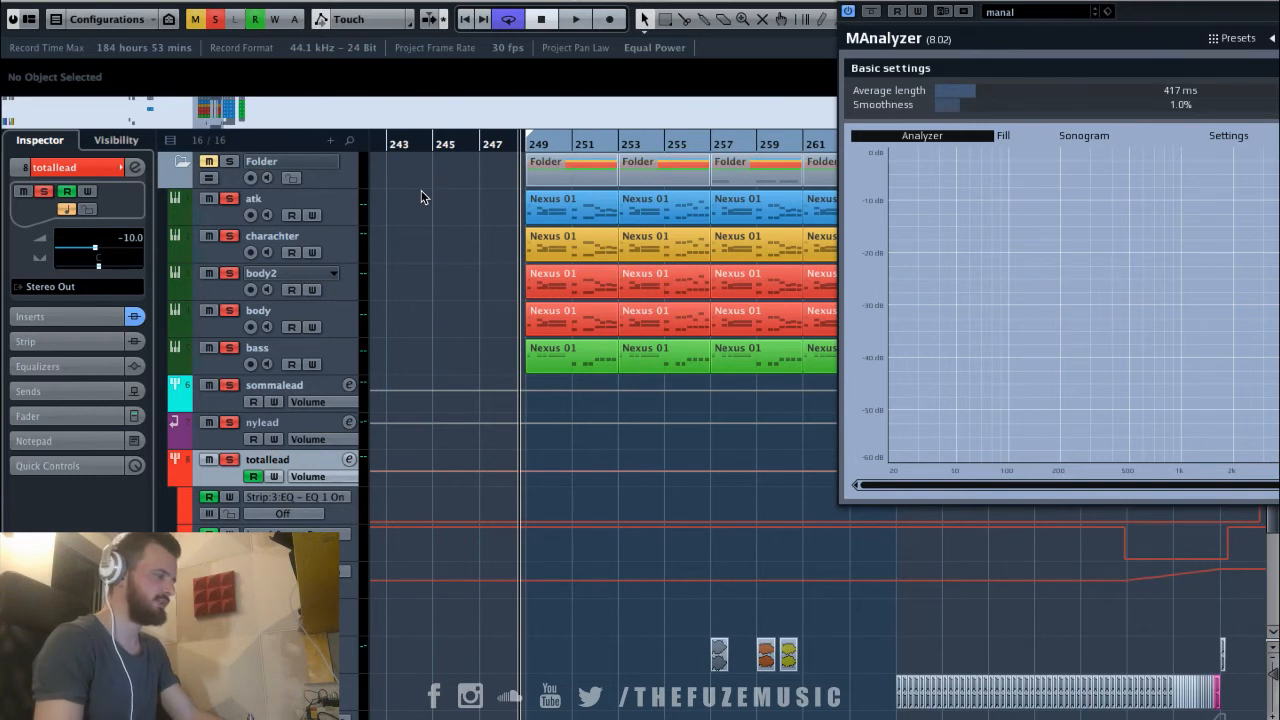
{"action": "key", "text": "space"}
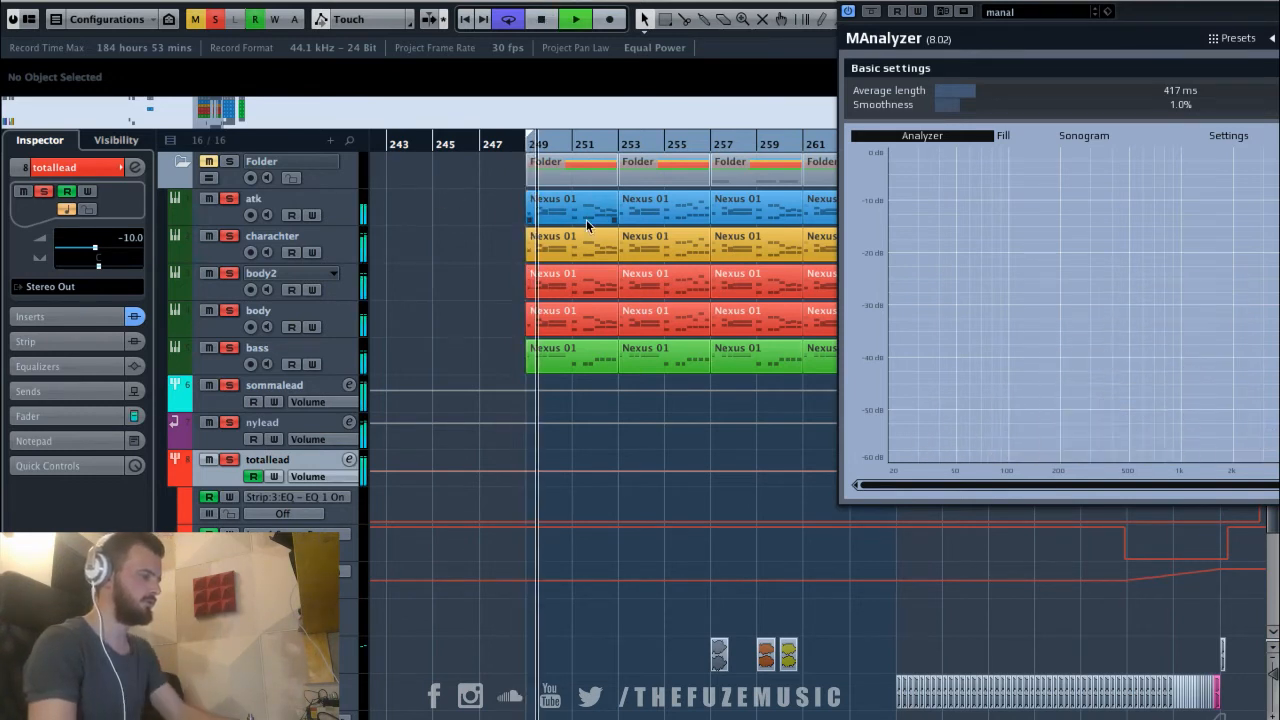
{"action": "key", "text": "space"}
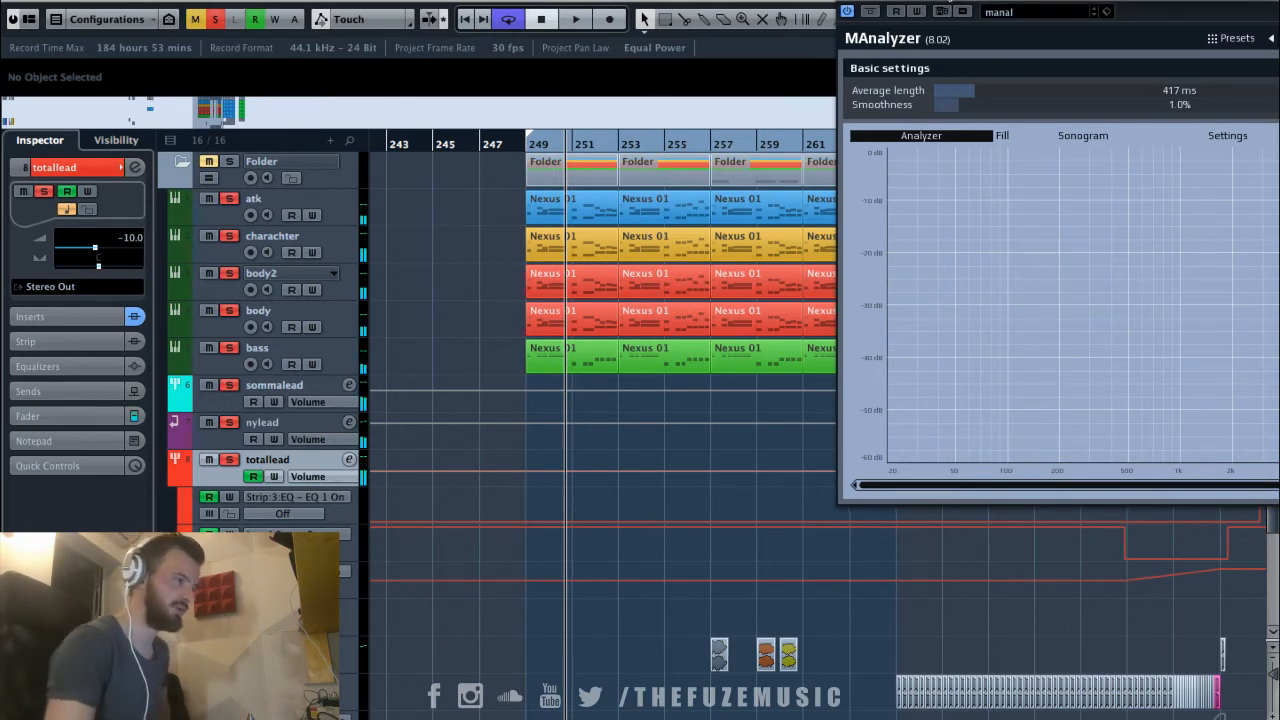
Activate totallead's sends to main lead reverb and to that reverb's insert side-chain, closing its channel settings when done.
{"action": "left_click_drag", "start_coordinate": [942, 2], "coordinate": [796, 2]}
{"action": "scroll", "coordinate": [413, 370], "scroll_direction": "down", "scroll_amount": 4}
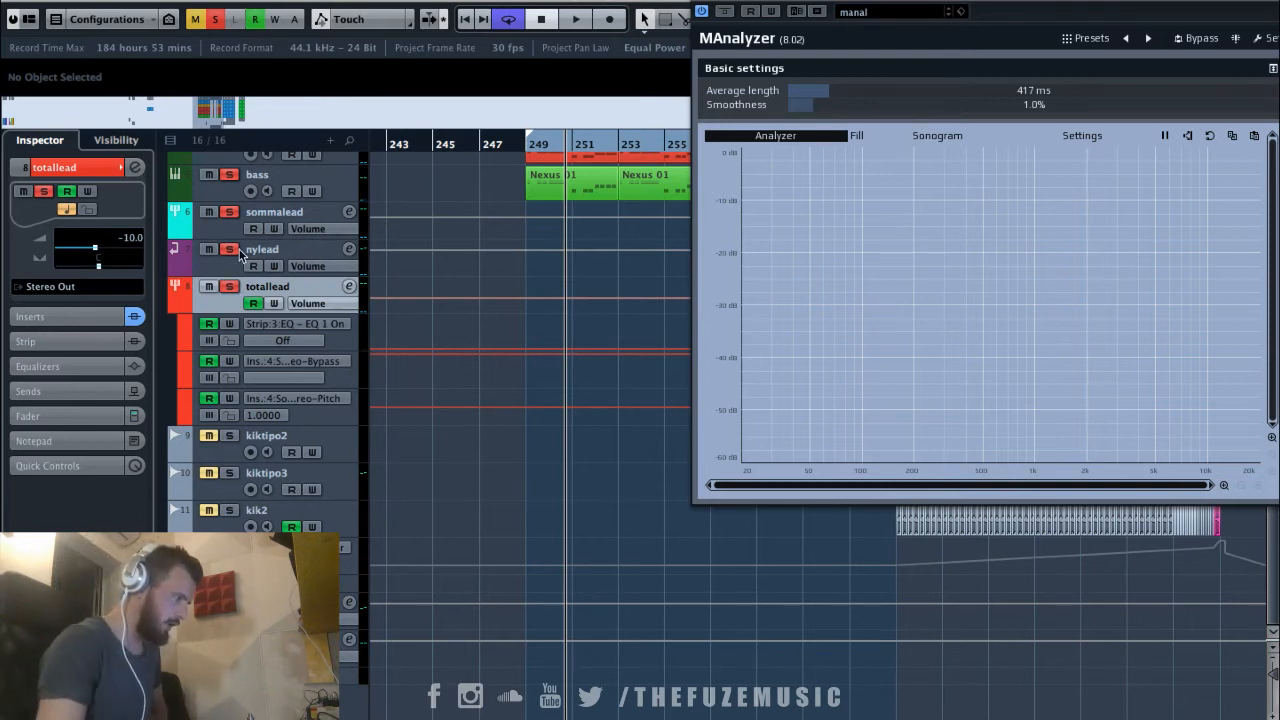
{"action": "left_click", "coordinate": [349, 287]}
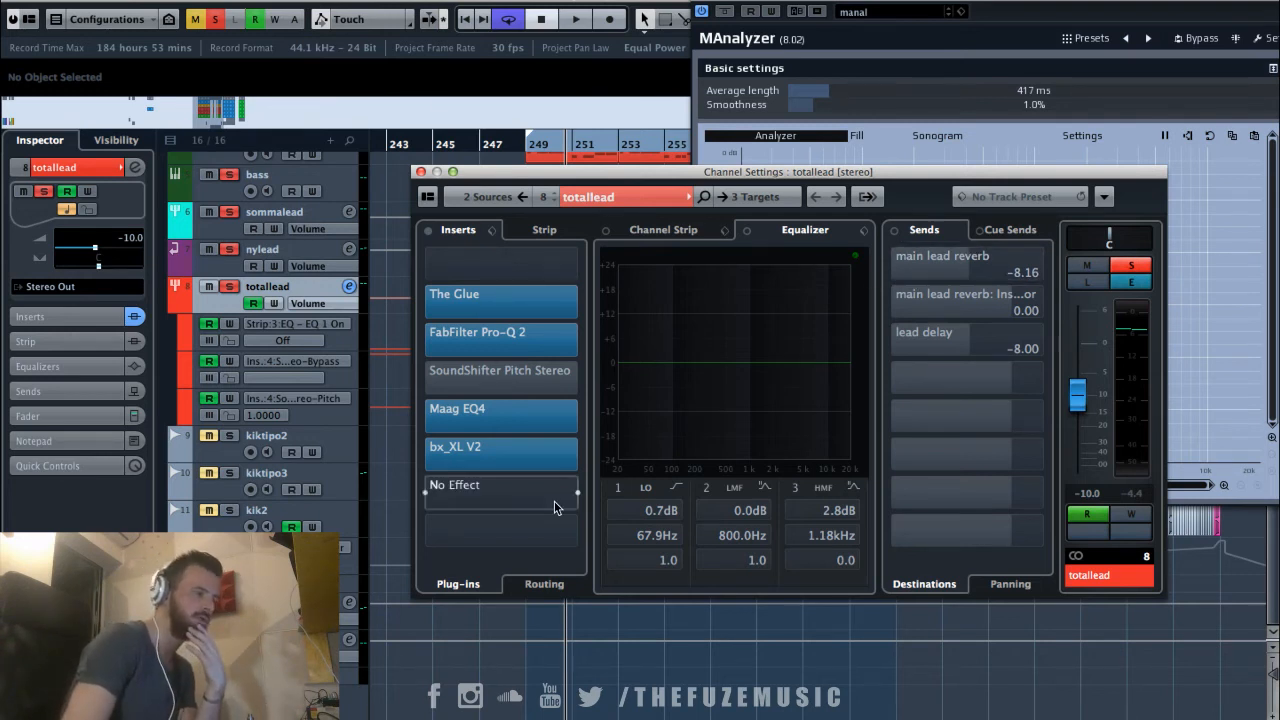
{"action": "left_click", "coordinate": [895, 262]}
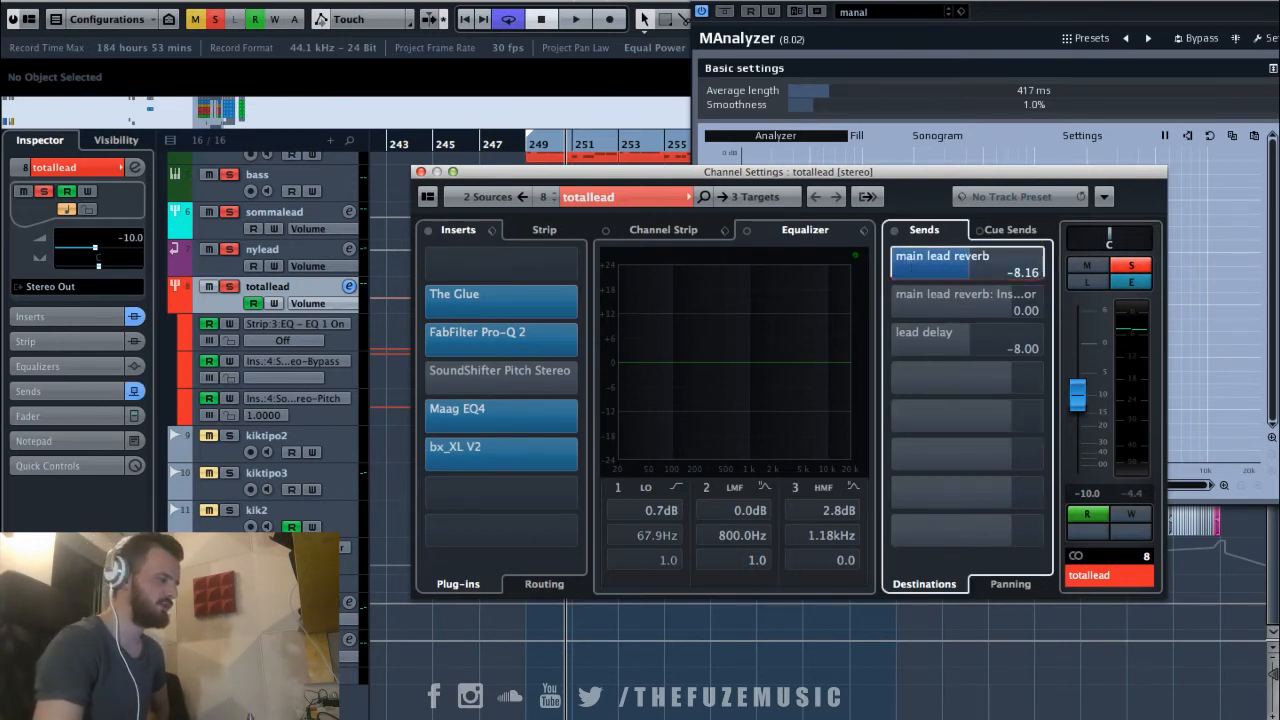
{"action": "left_click", "coordinate": [895, 300]}
{"action": "left_click", "coordinate": [421, 172]}
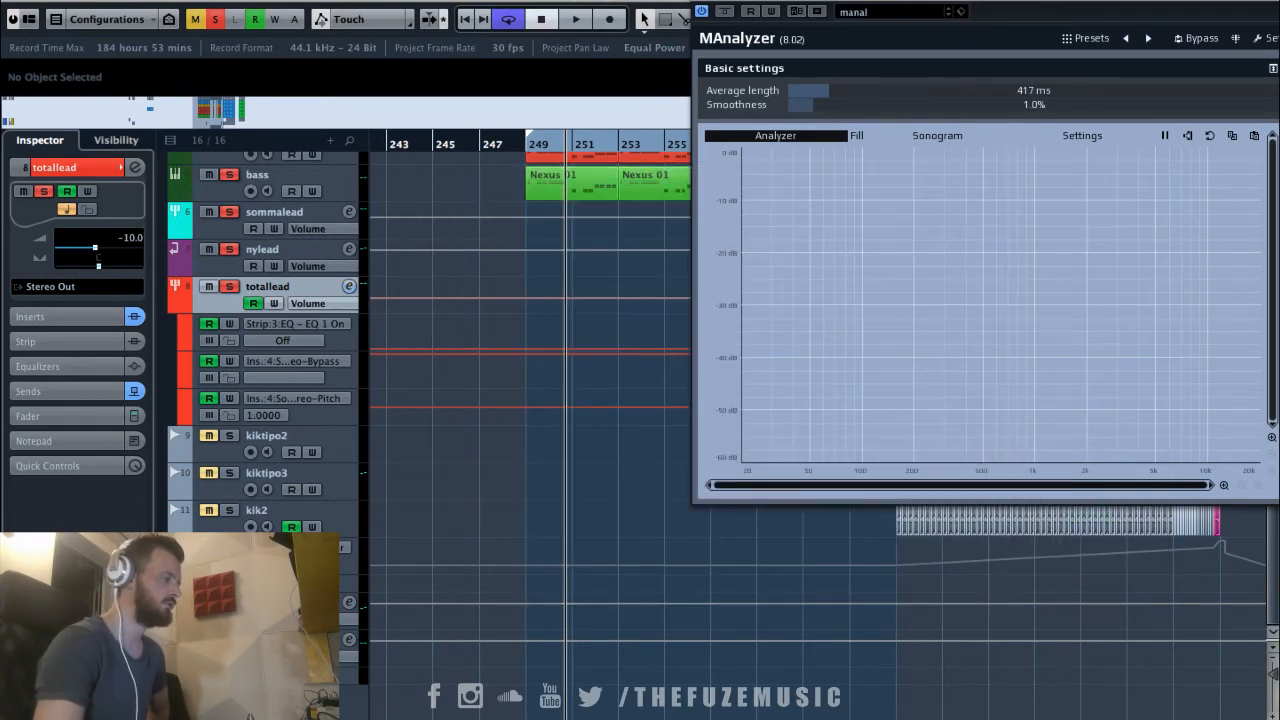
Open the main lead reverb channel's settings, activate its Compressor insert, and move the window clear of the timeline ruler.
{"action": "left_click", "coordinate": [315, 604]}
{"action": "left_click", "coordinate": [349, 604]}
{"action": "left_click", "coordinate": [555, 344]}
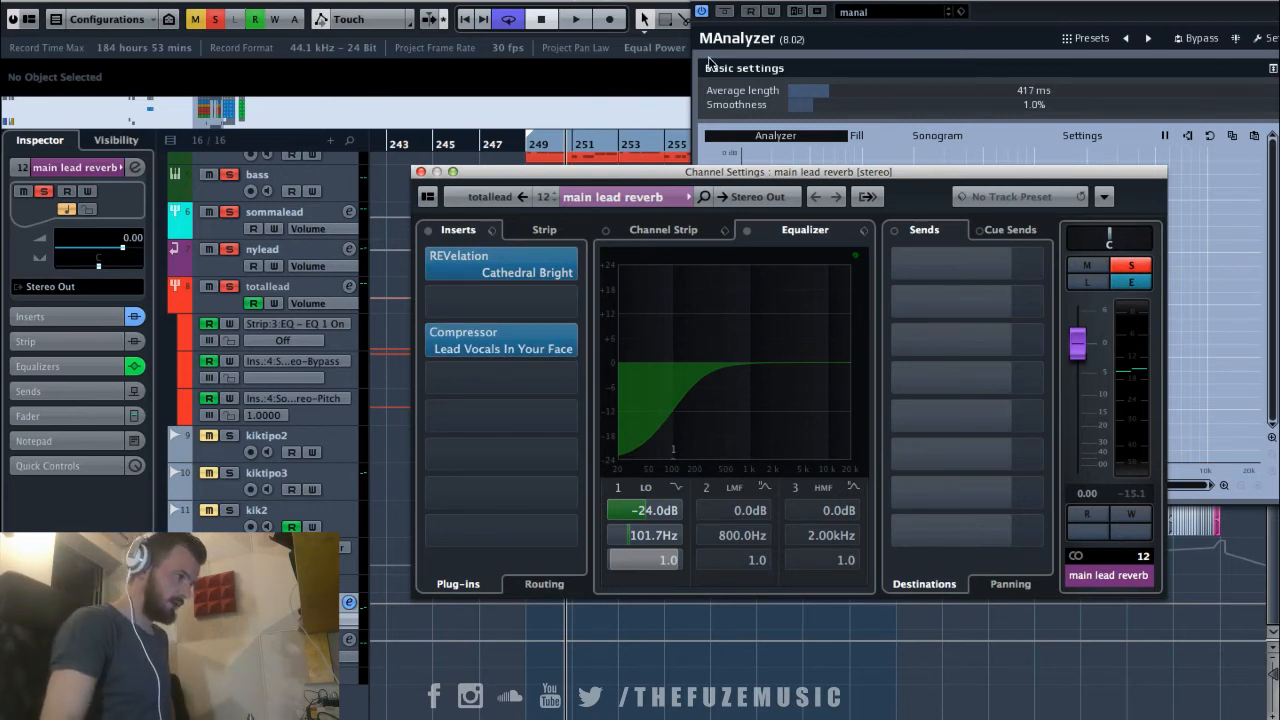
{"action": "left_click_drag", "start_coordinate": [434, 174], "coordinate": [435, 371]}
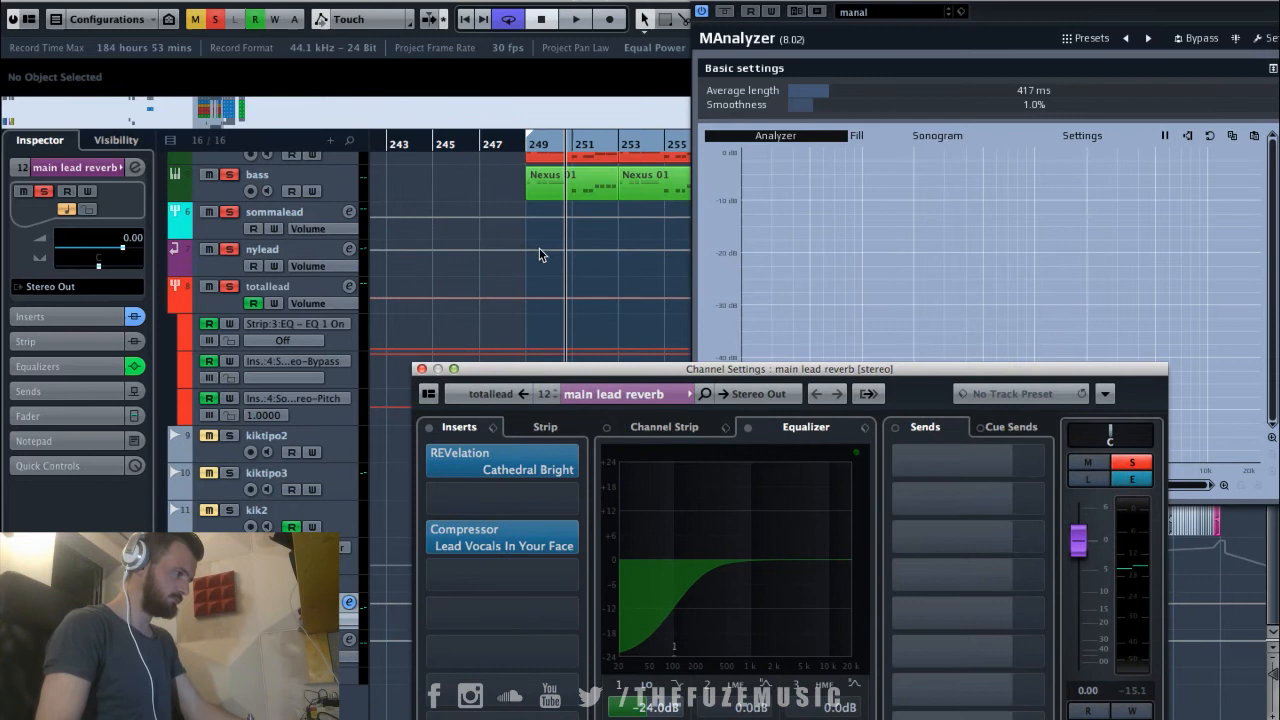
Play the lead with reverb from bar 249 and reposition the channel settings window away from the arrangement.
{"action": "double_click", "coordinate": [528, 153]}
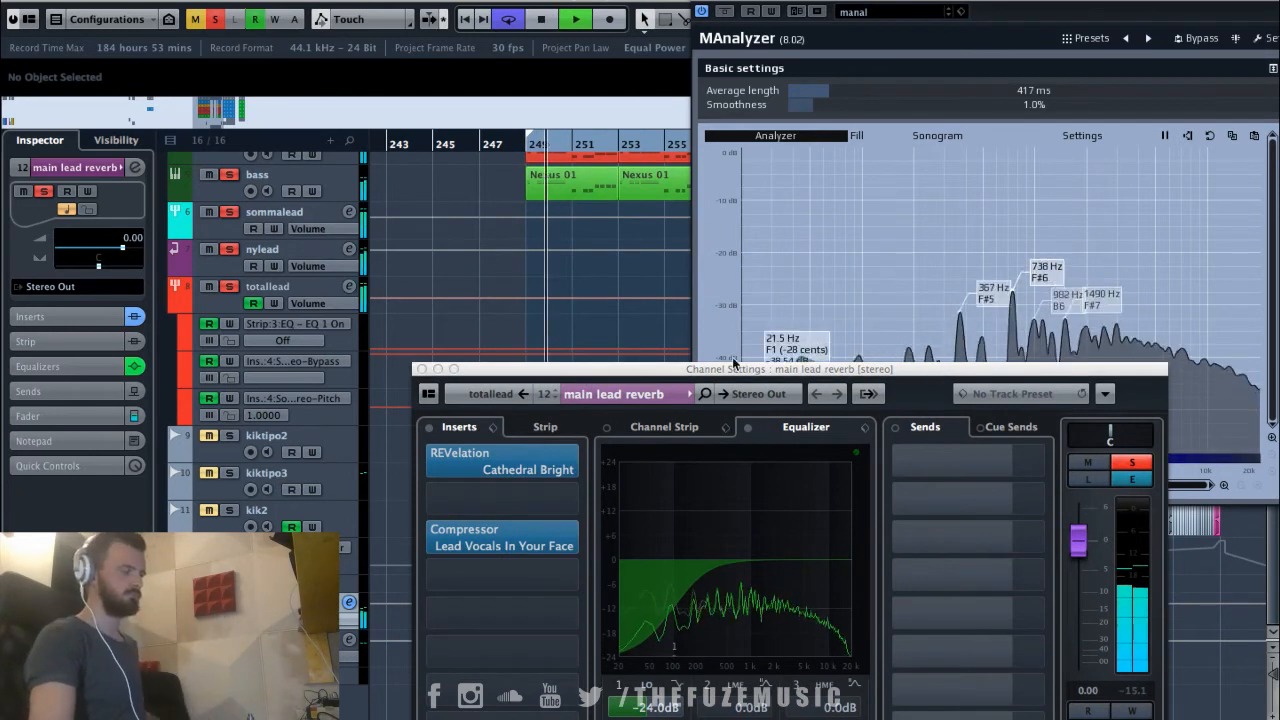
{"action": "left_click_drag", "start_coordinate": [733, 364], "coordinate": [730, 287]}
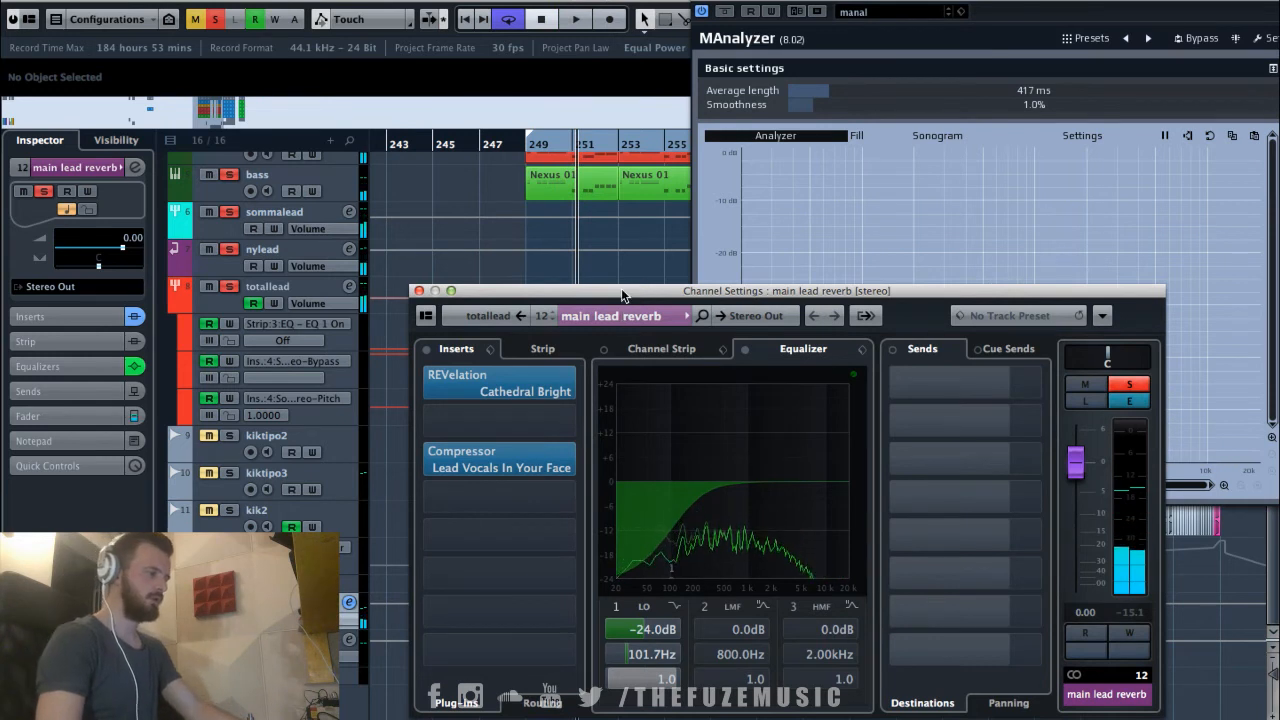
{"action": "left_click_drag", "start_coordinate": [621, 288], "coordinate": [914, 210]}
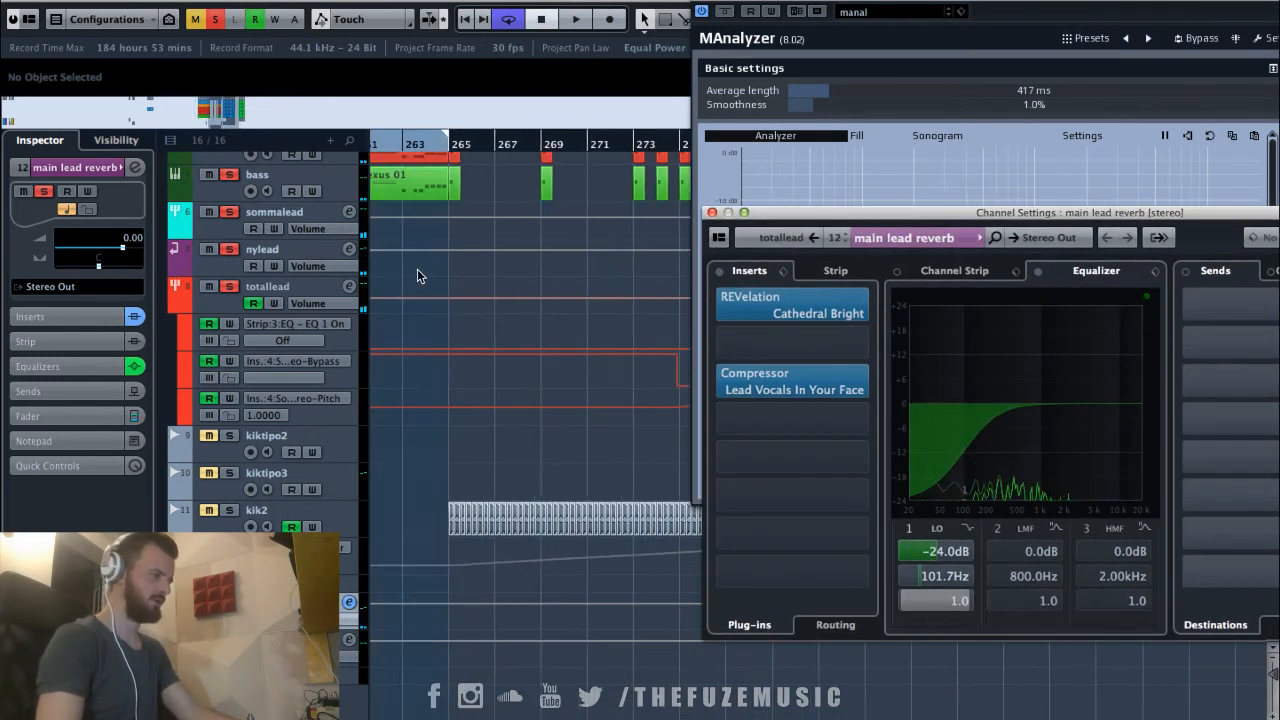
Bypass the main lead reverb's Compressor and play the short lead hit at bar 269 to hear the reverb tail.
{"action": "scroll", "coordinate": [417, 269], "scroll_direction": "up", "scroll_amount": 4}
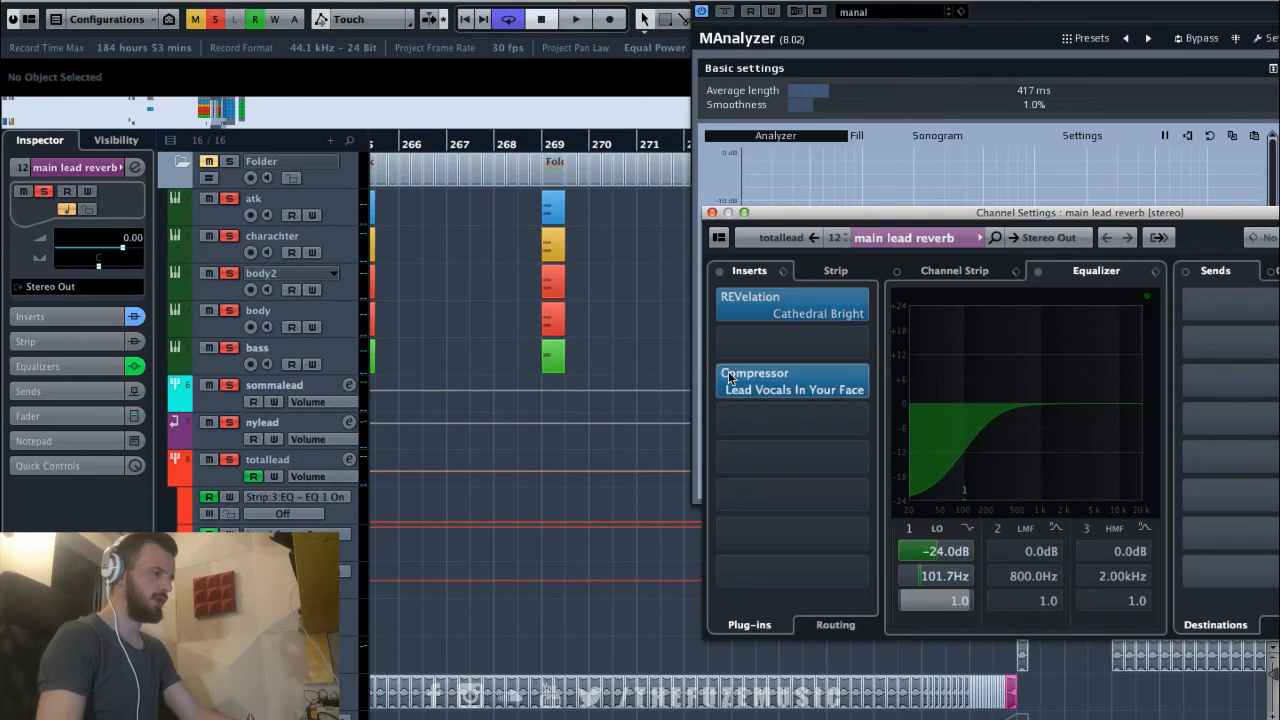
{"action": "left_click", "coordinate": [536, 160]}
{"action": "key", "text": "space"}
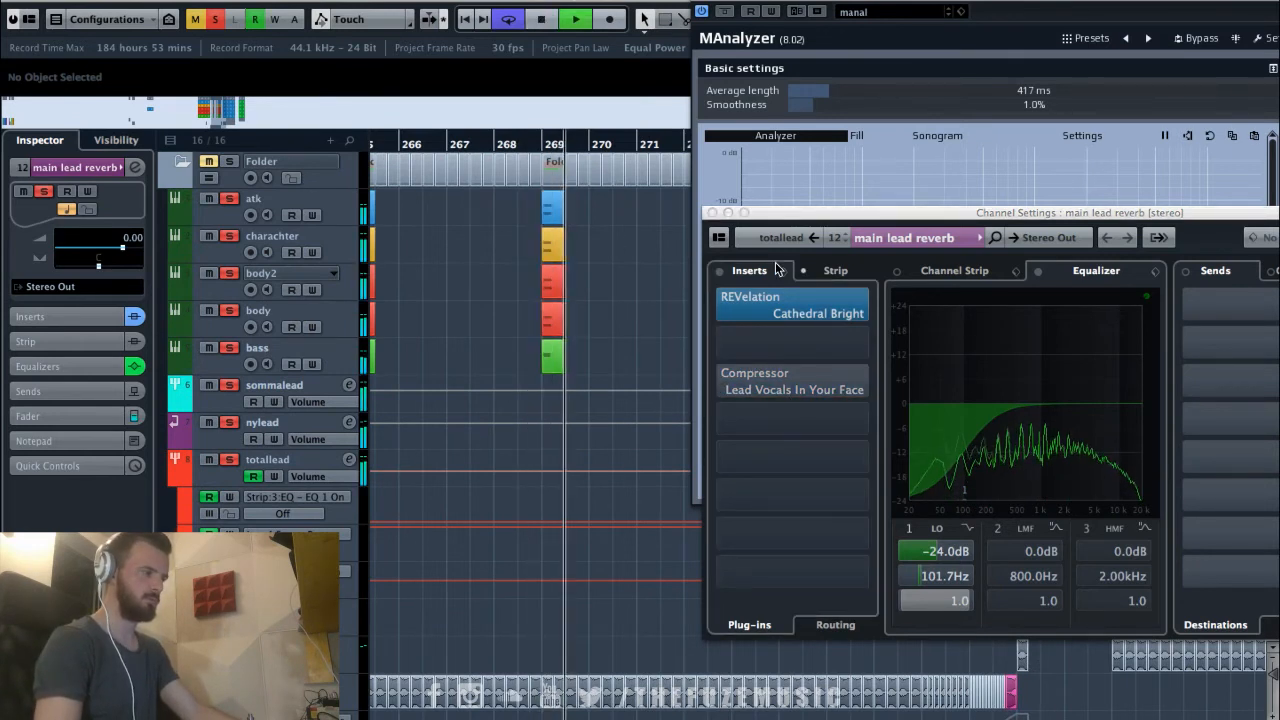
{"action": "key", "text": "space"}
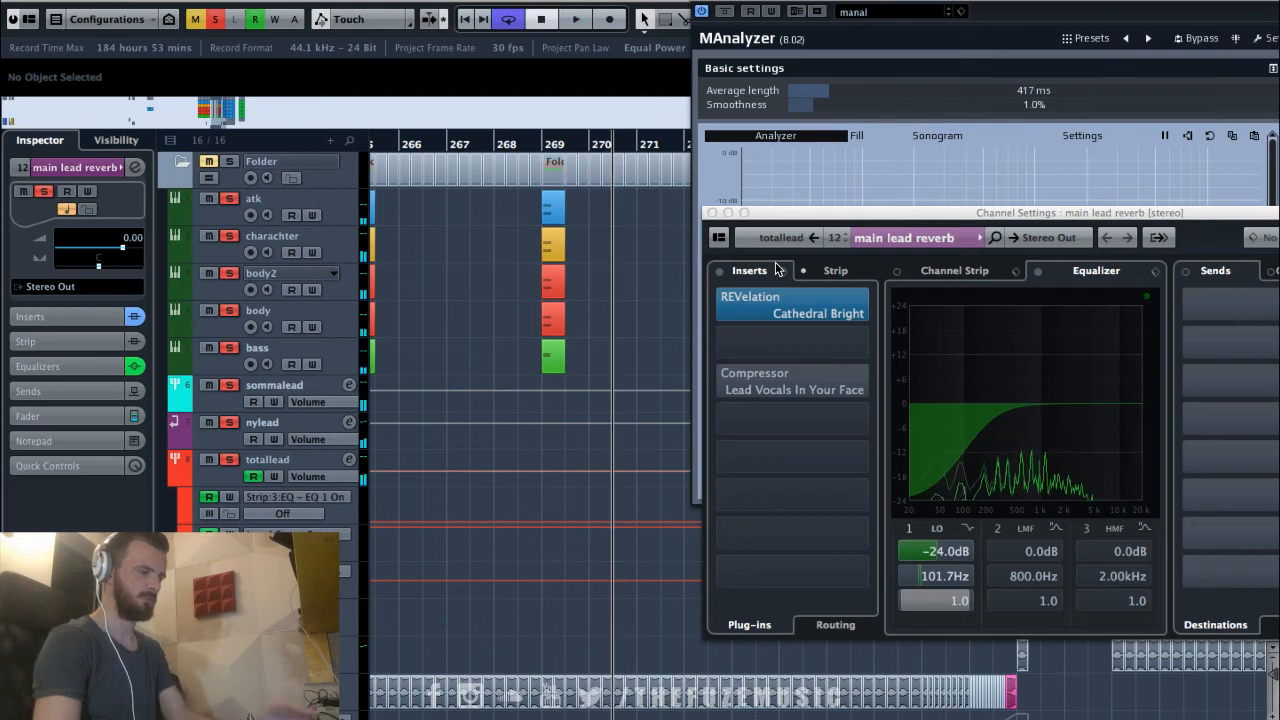
Reactivate the reverb's Compressor and replay the bar 269 hit twice to compare the side-chained reverb tail.
{"action": "left_click", "coordinate": [748, 385]}
{"action": "left_click", "coordinate": [520, 148]}
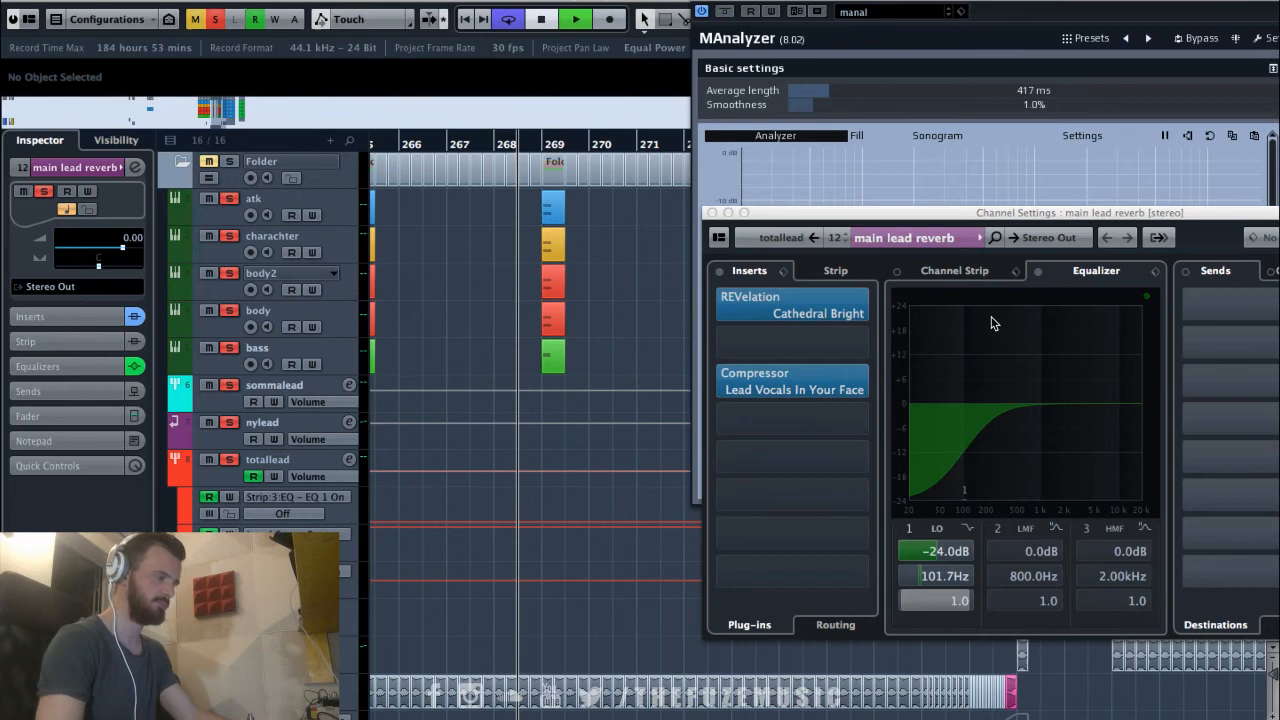
{"action": "key", "text": "space"}
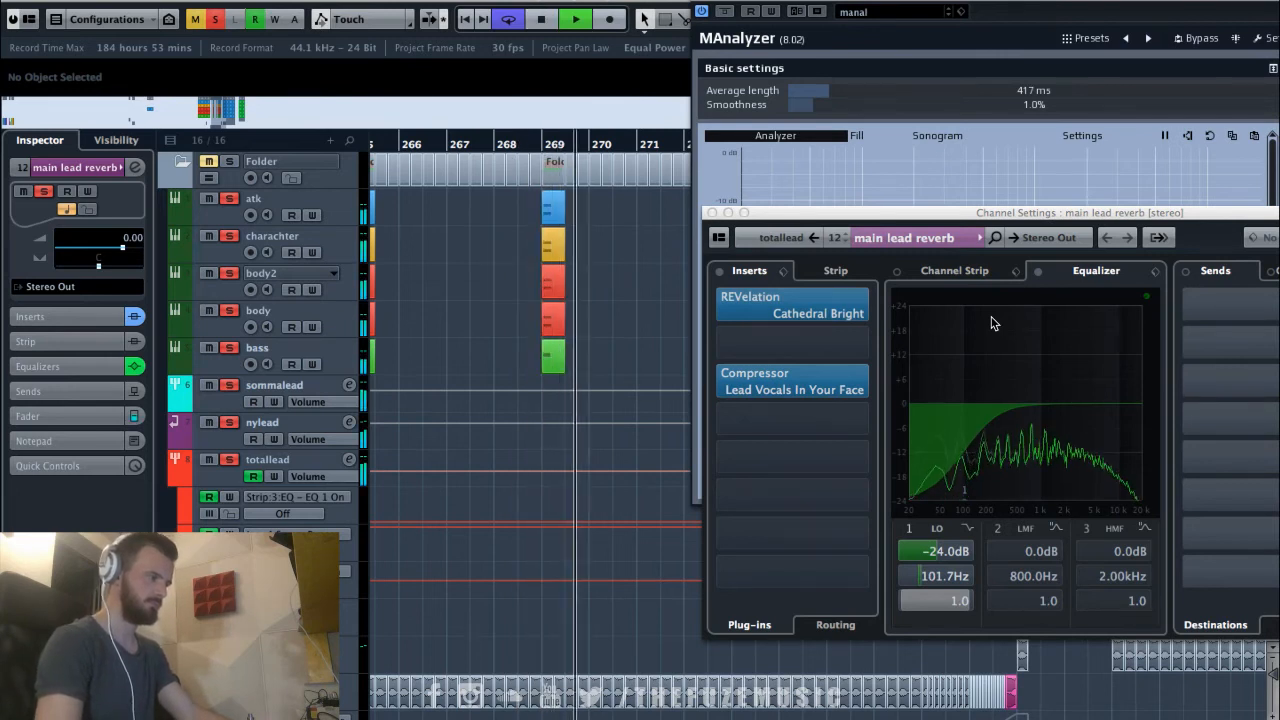
{"action": "left_click", "coordinate": [519, 148]}
{"action": "key", "text": "space"}
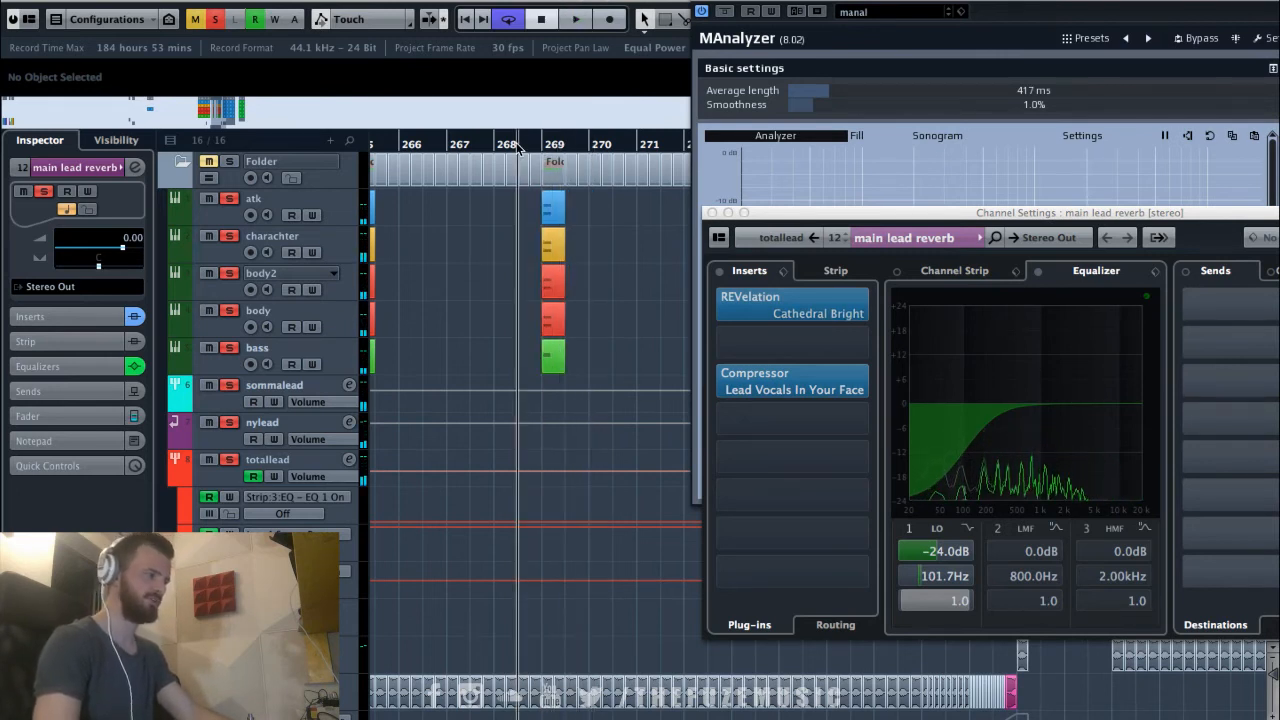
{"action": "key", "text": "space"}
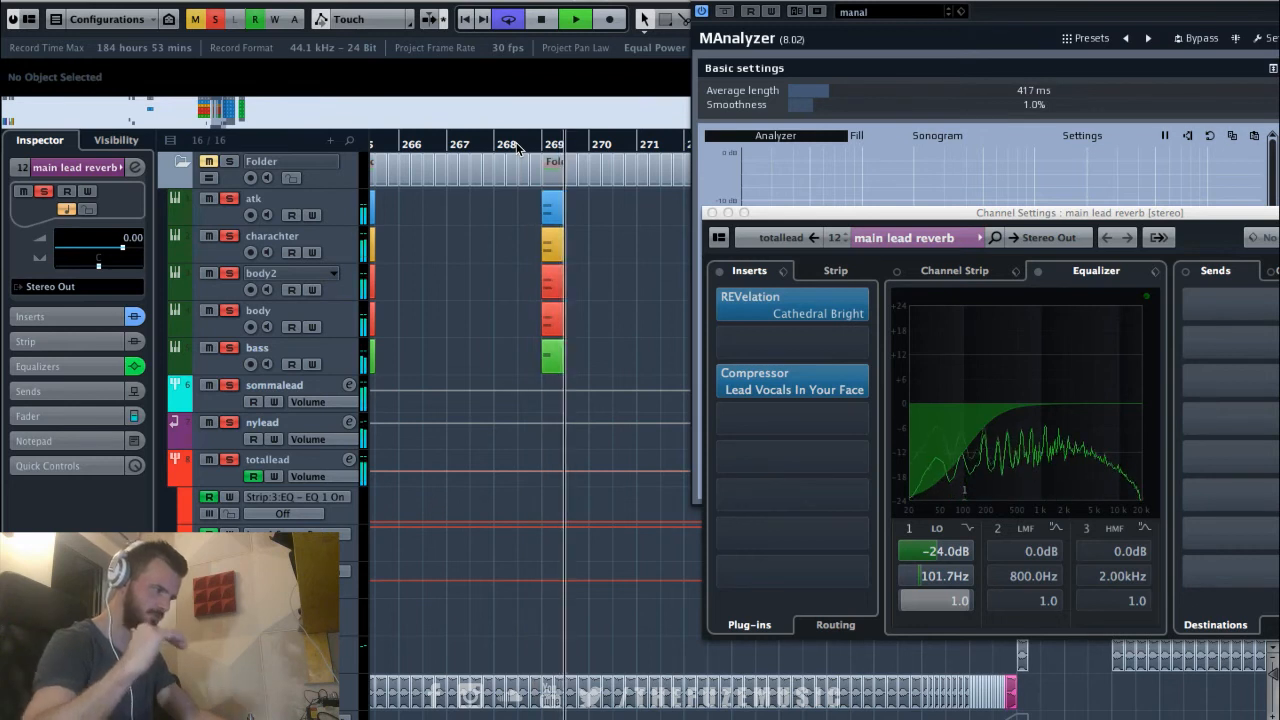
{"action": "key", "text": "space"}
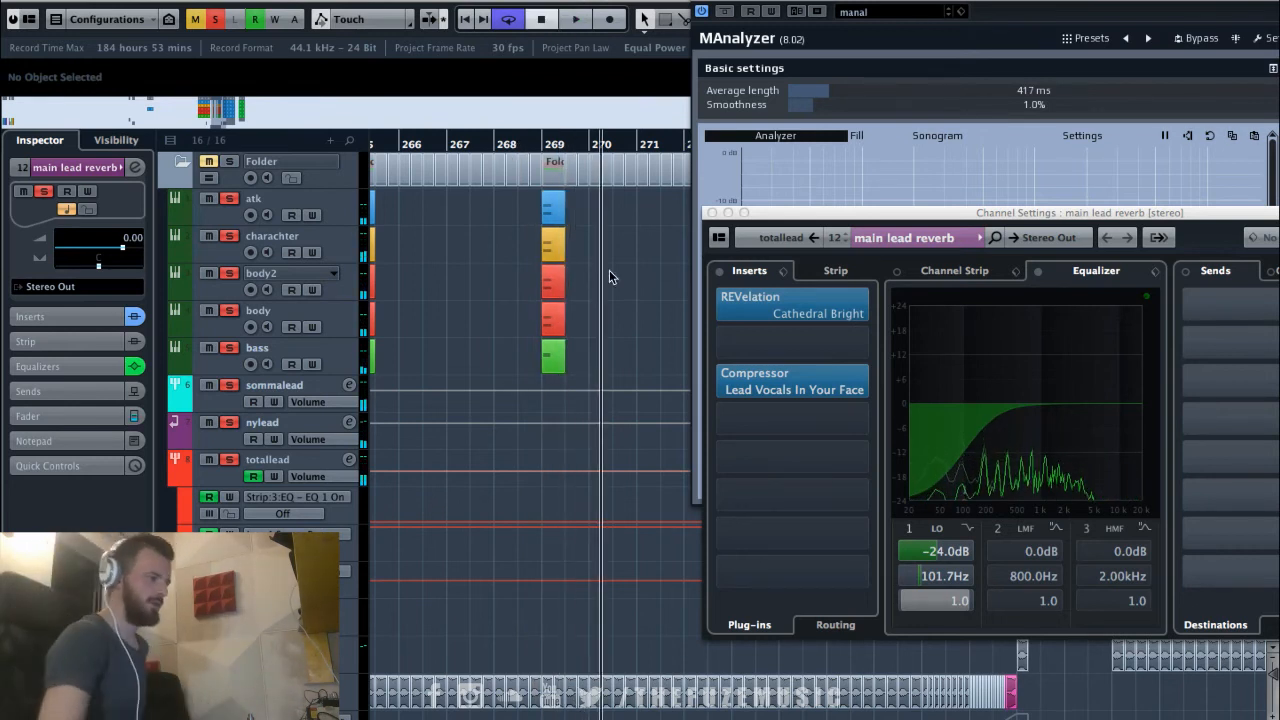
Open the main lead reverb's Compressor, arrange the windows to examine its threshold, ratio and timing settings, and close it.
{"action": "left_click", "coordinate": [742, 381]}
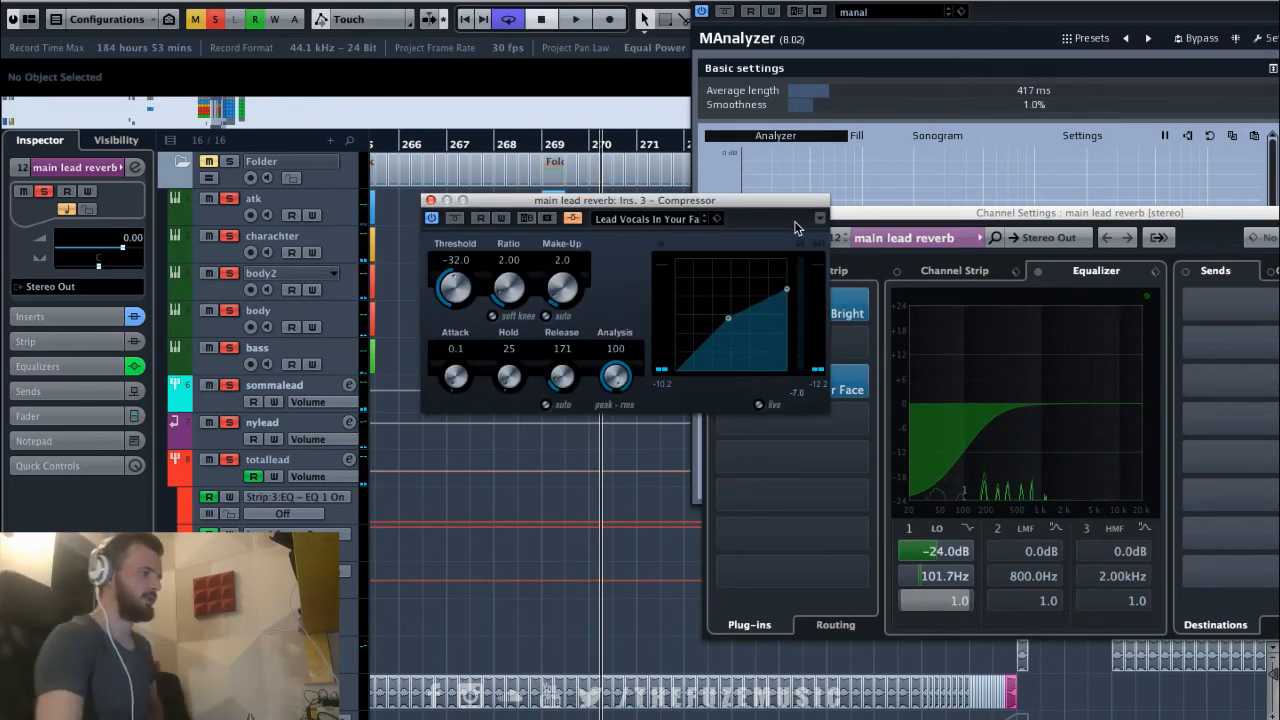
{"action": "left_click_drag", "start_coordinate": [906, 219], "coordinate": [898, 188]}
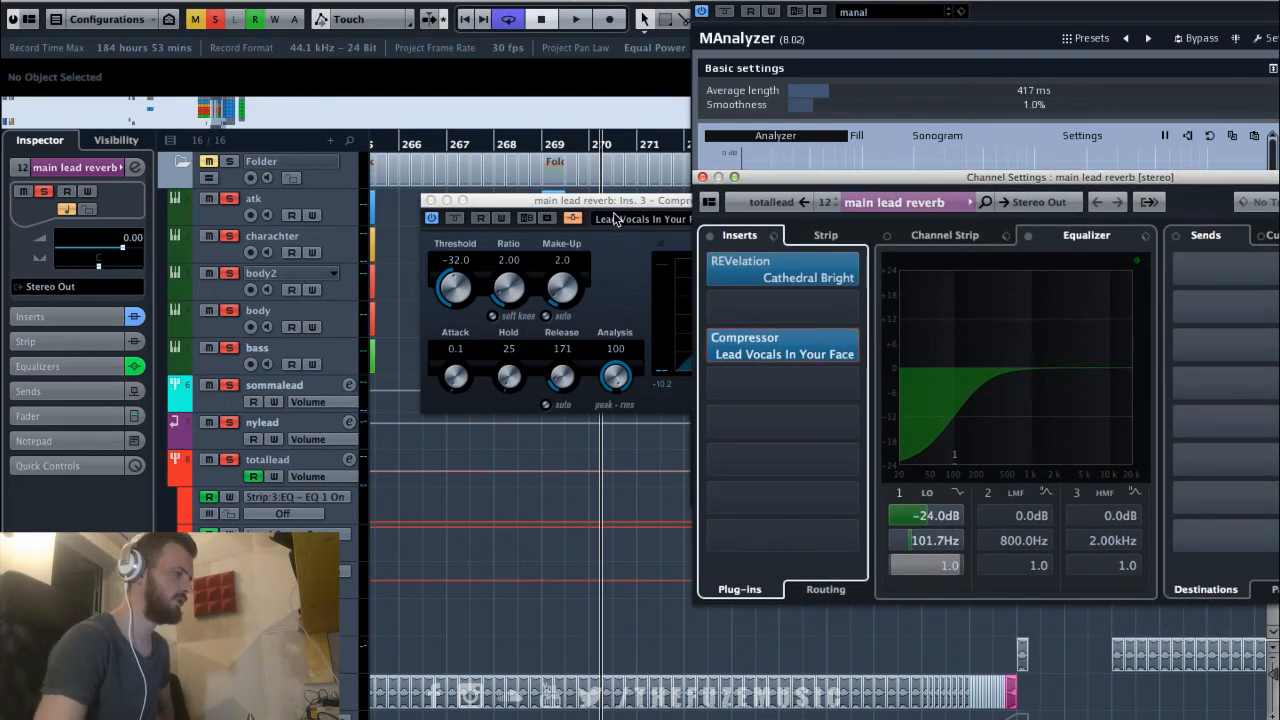
{"action": "left_click_drag", "start_coordinate": [614, 205], "coordinate": [345, 291]}
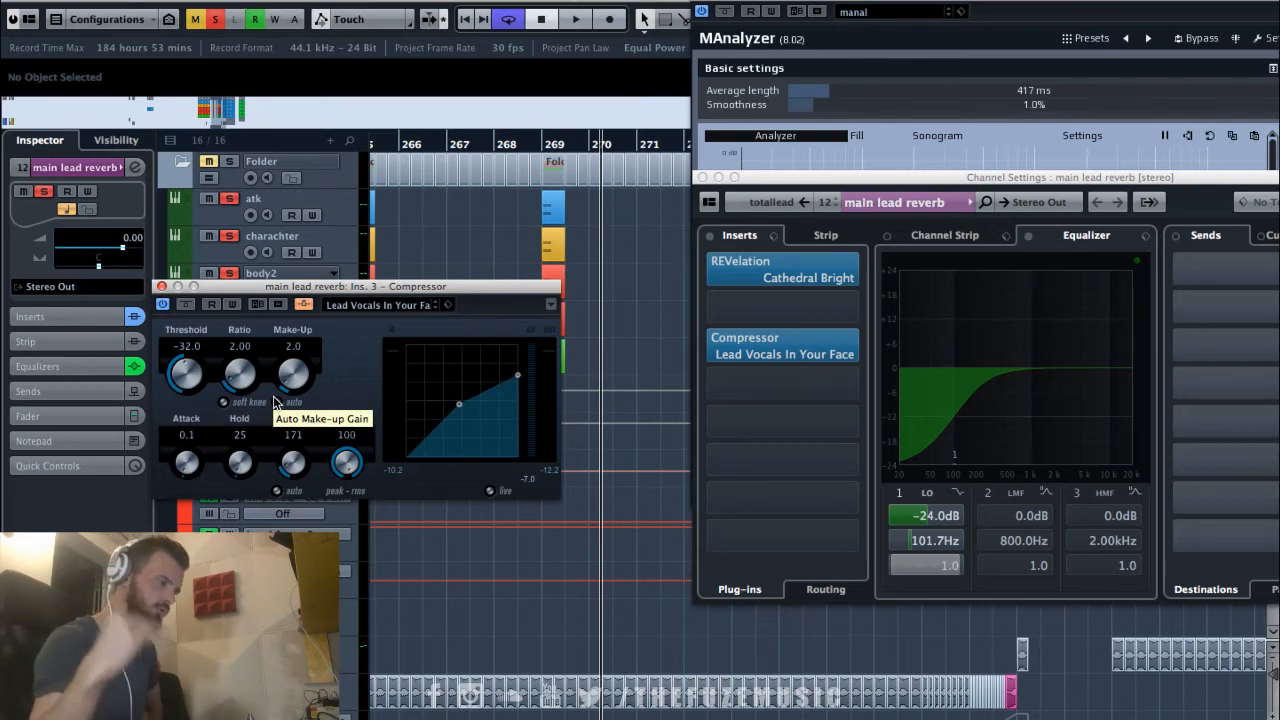
{"action": "left_click", "coordinate": [161, 287]}
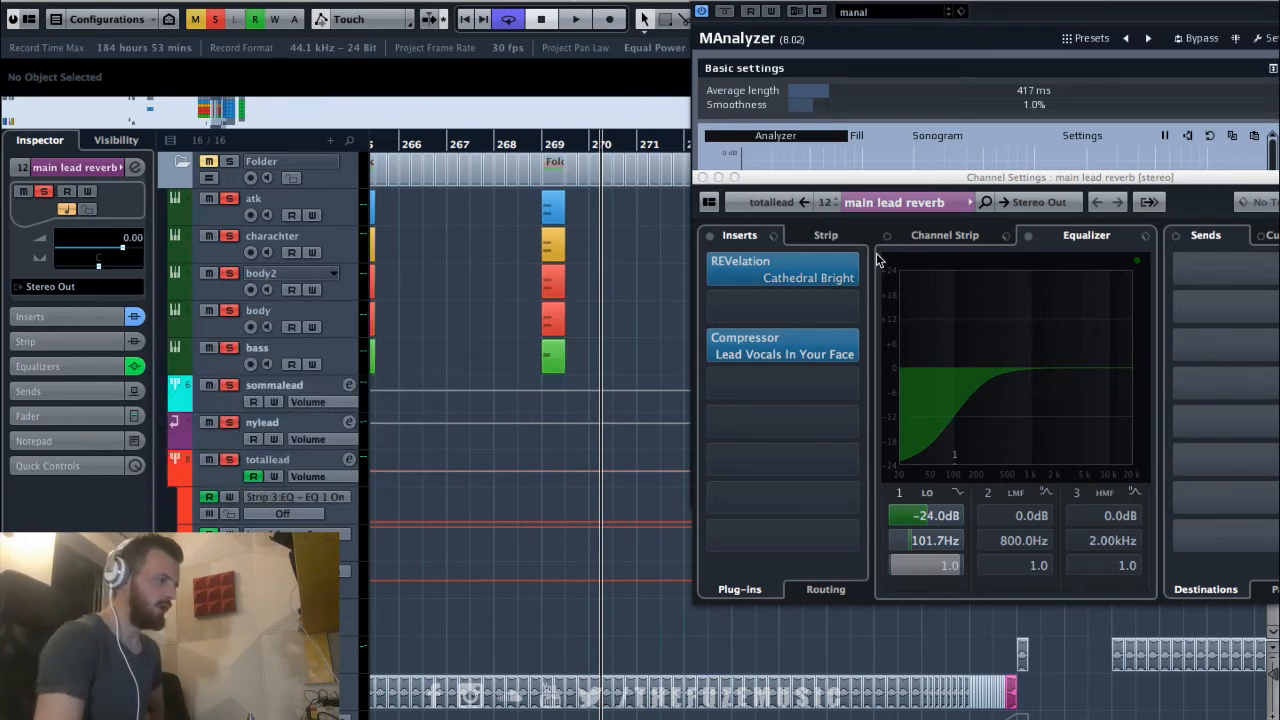
Inspect the settings of the REVelation insert with the Cathedral Bright preset on main lead reverb, and close it.
{"action": "left_click", "coordinate": [776, 276]}
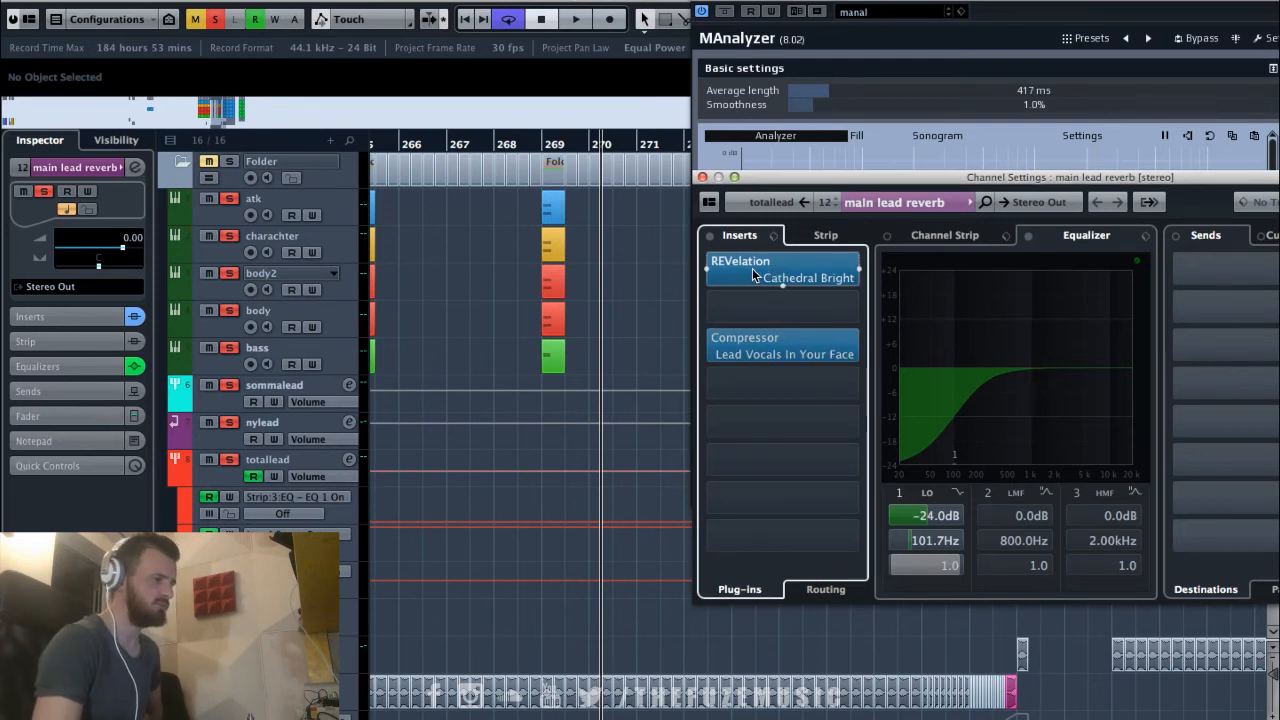
{"action": "left_click", "coordinate": [742, 265]}
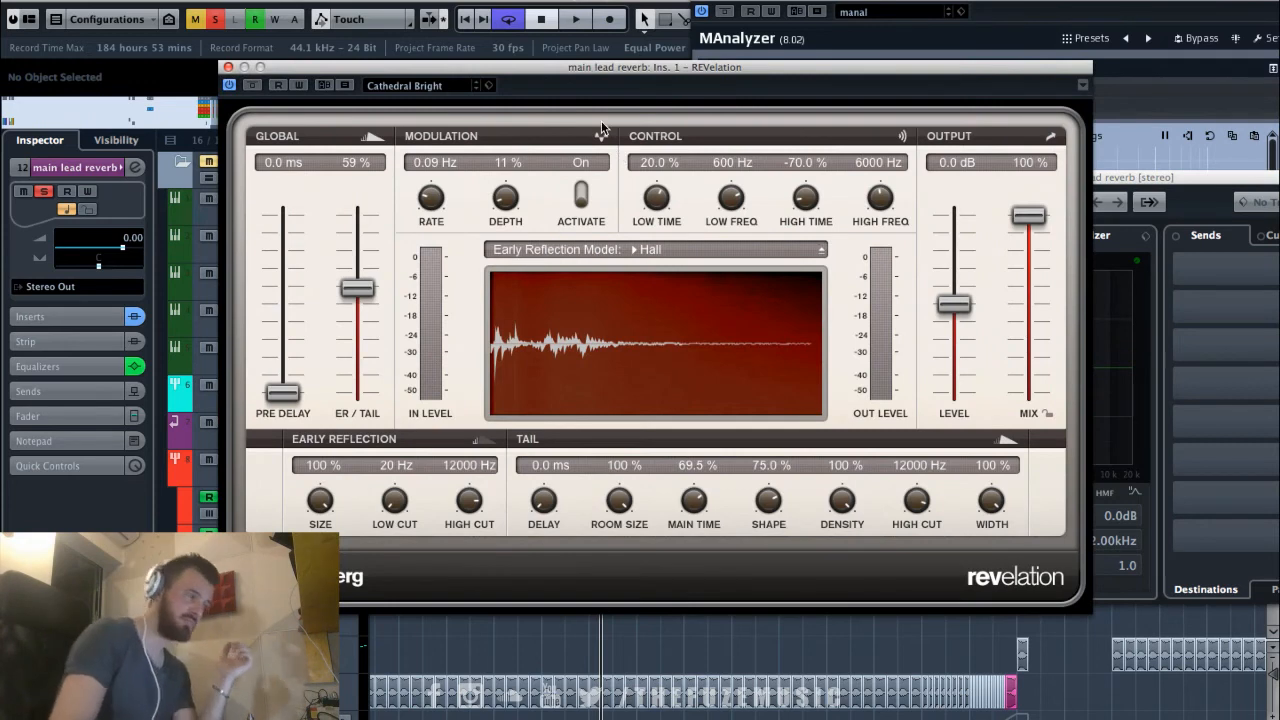
{"action": "left_click", "coordinate": [228, 68]}
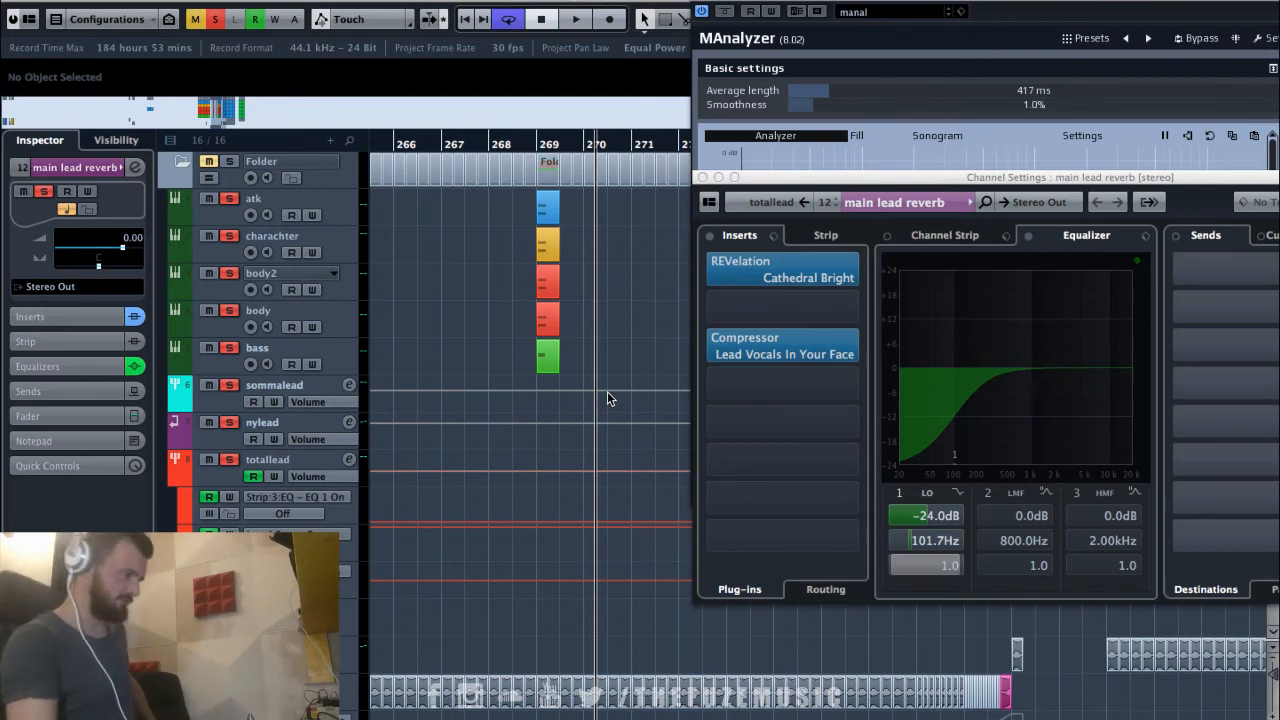
Close the main lead reverb channel settings and the MAnalyzer window, returning to the lead parts at bar 249.
{"action": "scroll", "coordinate": [607, 391], "scroll_direction": "left", "scroll_amount": 2}
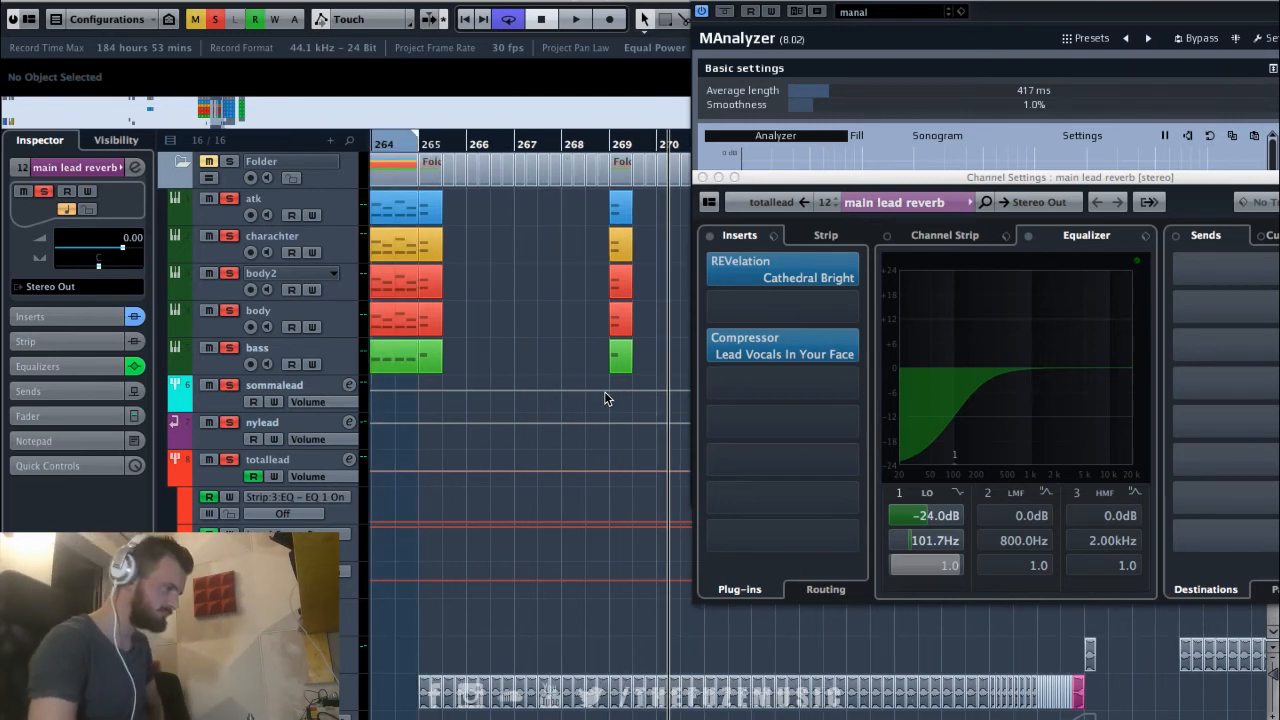
{"action": "scroll", "coordinate": [604, 398], "scroll_direction": "down", "scroll_amount": 3}
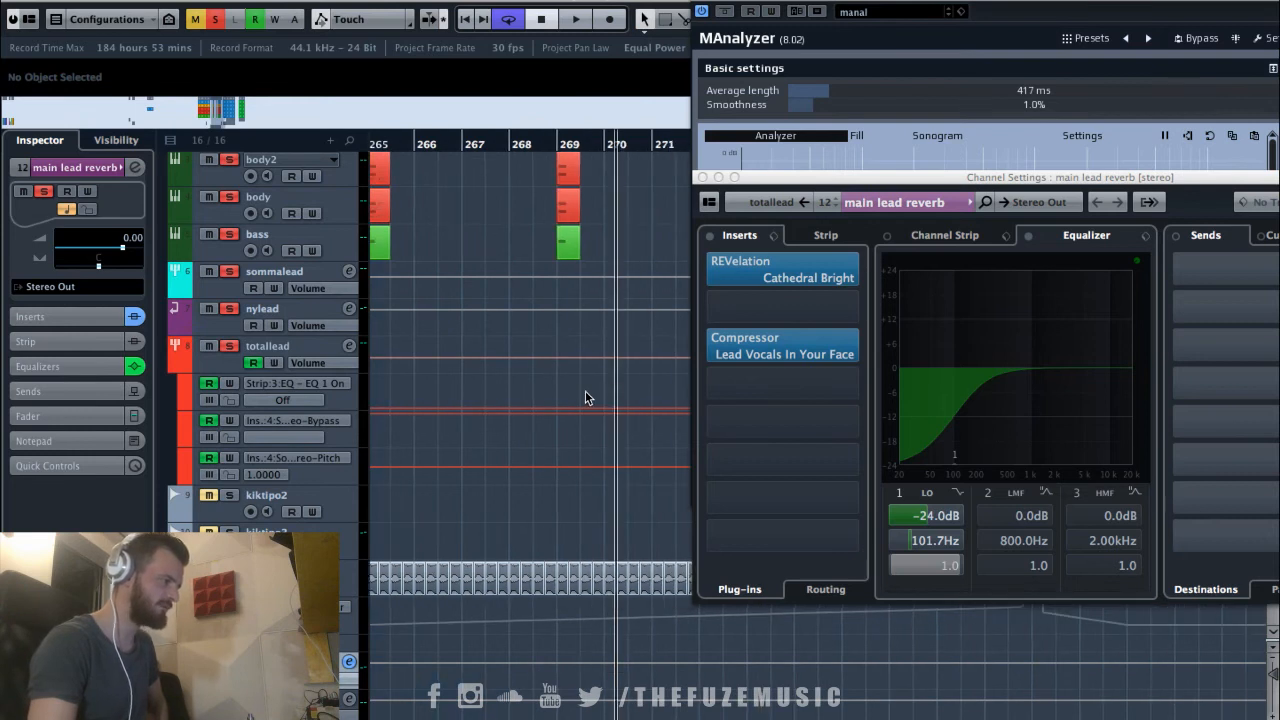
{"action": "scroll", "coordinate": [585, 398], "scroll_direction": "up", "scroll_amount": 3}
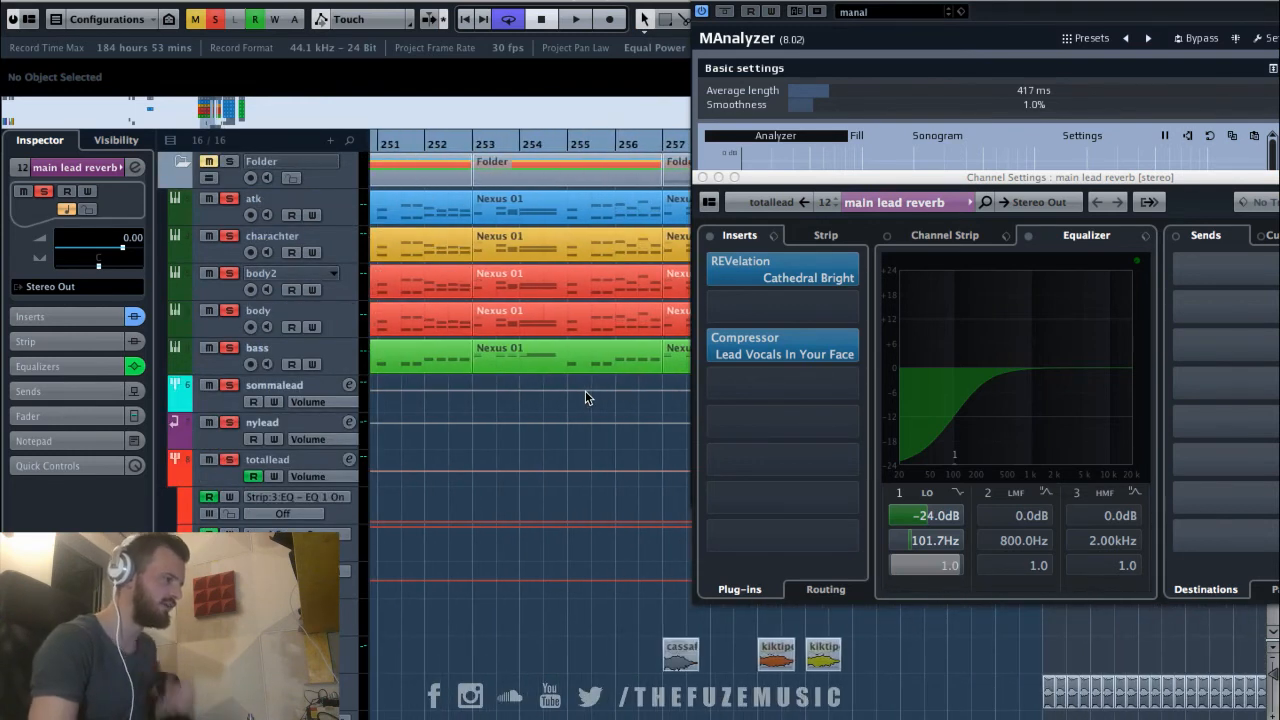
{"action": "scroll", "coordinate": [585, 397], "scroll_direction": "left", "scroll_amount": 4}
{"action": "scroll", "coordinate": [585, 397], "scroll_direction": "down", "scroll_amount": 3}
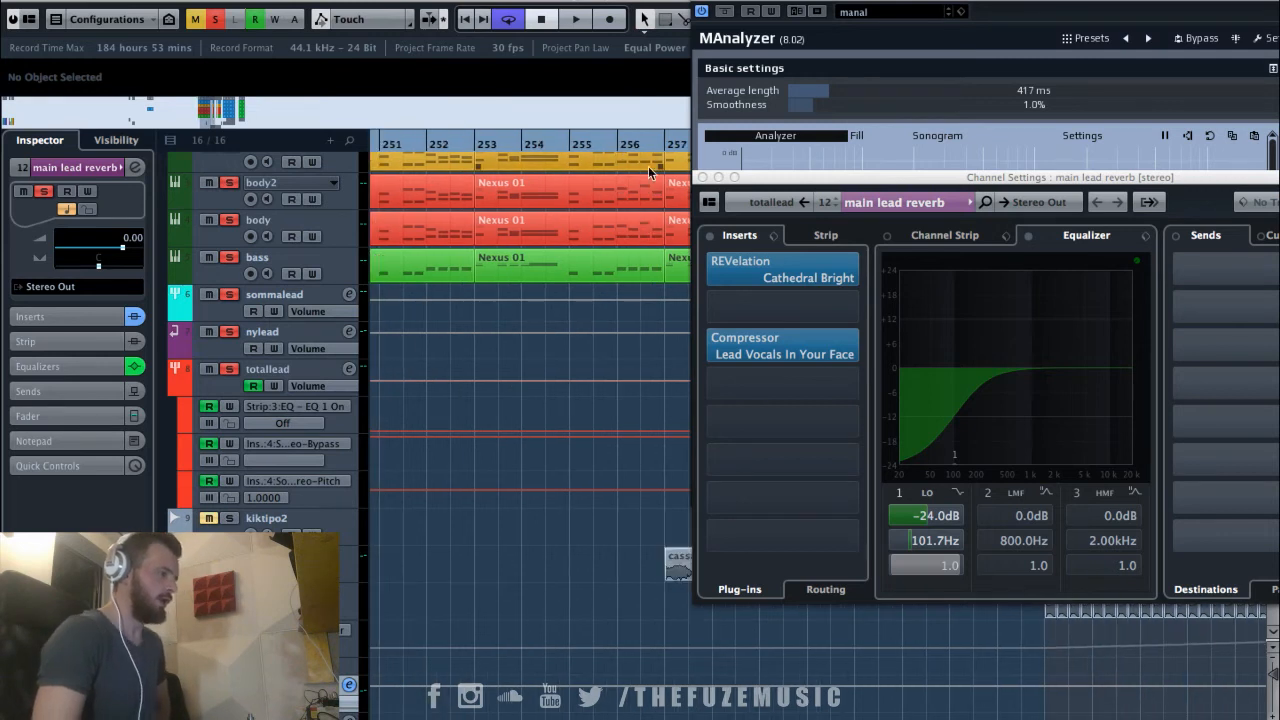
{"action": "left_click", "coordinate": [703, 177]}
{"action": "scroll", "coordinate": [512, 365], "scroll_direction": "down", "scroll_amount": 2}
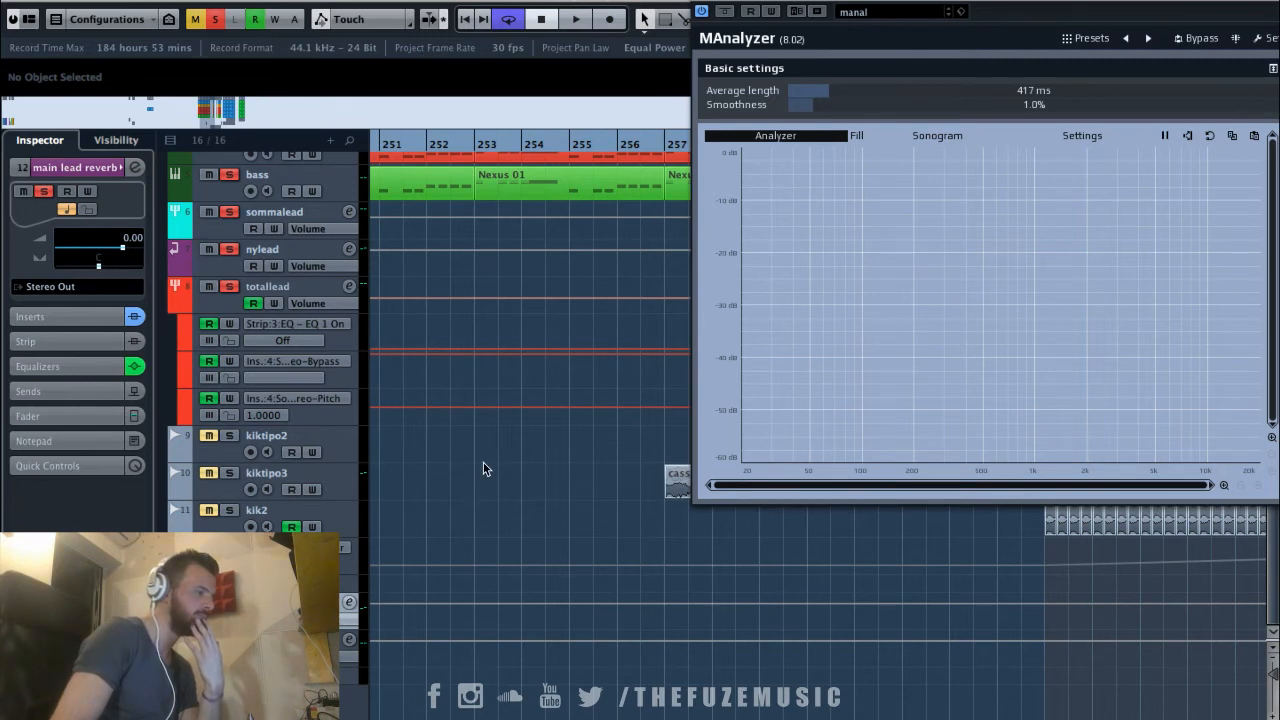
{"action": "scroll", "coordinate": [483, 462], "scroll_direction": "up", "scroll_amount": 5}
{"action": "left_click", "coordinate": [702, 11]}
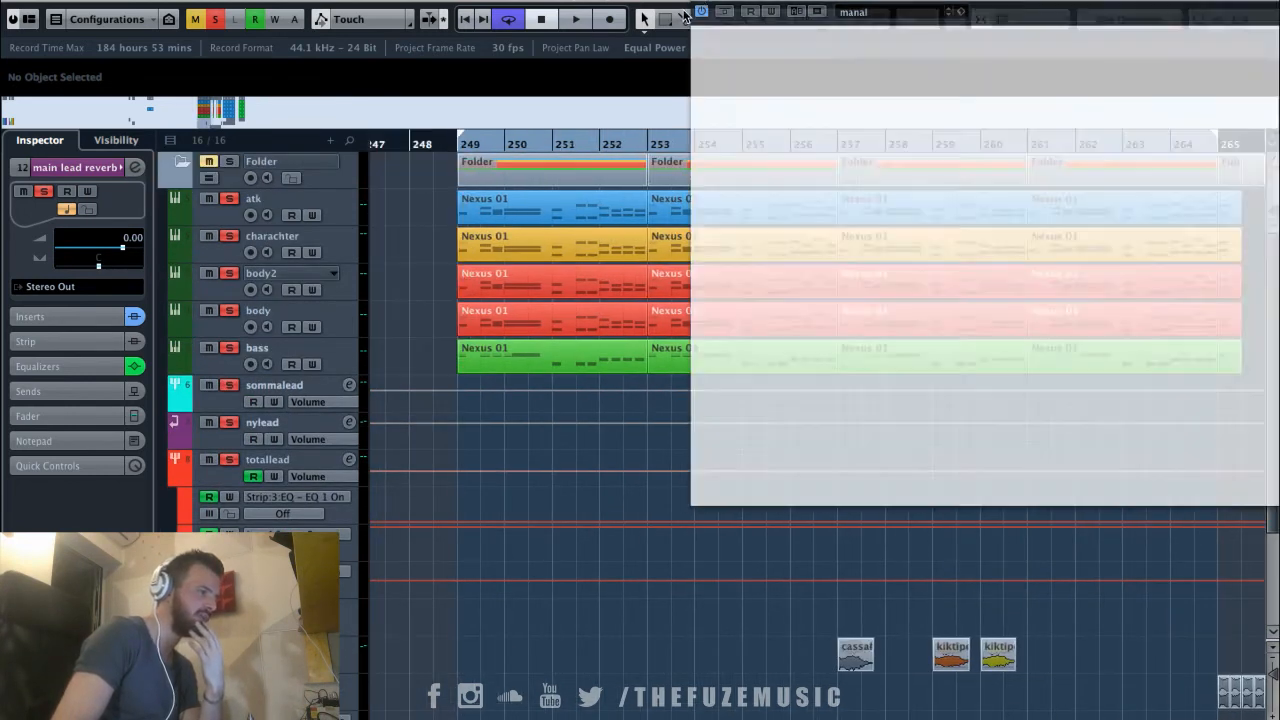
Play the lead parts, open totallead's channel settings, and activate its lead delay send at -8.00 during playback.
{"action": "key", "text": "space"}
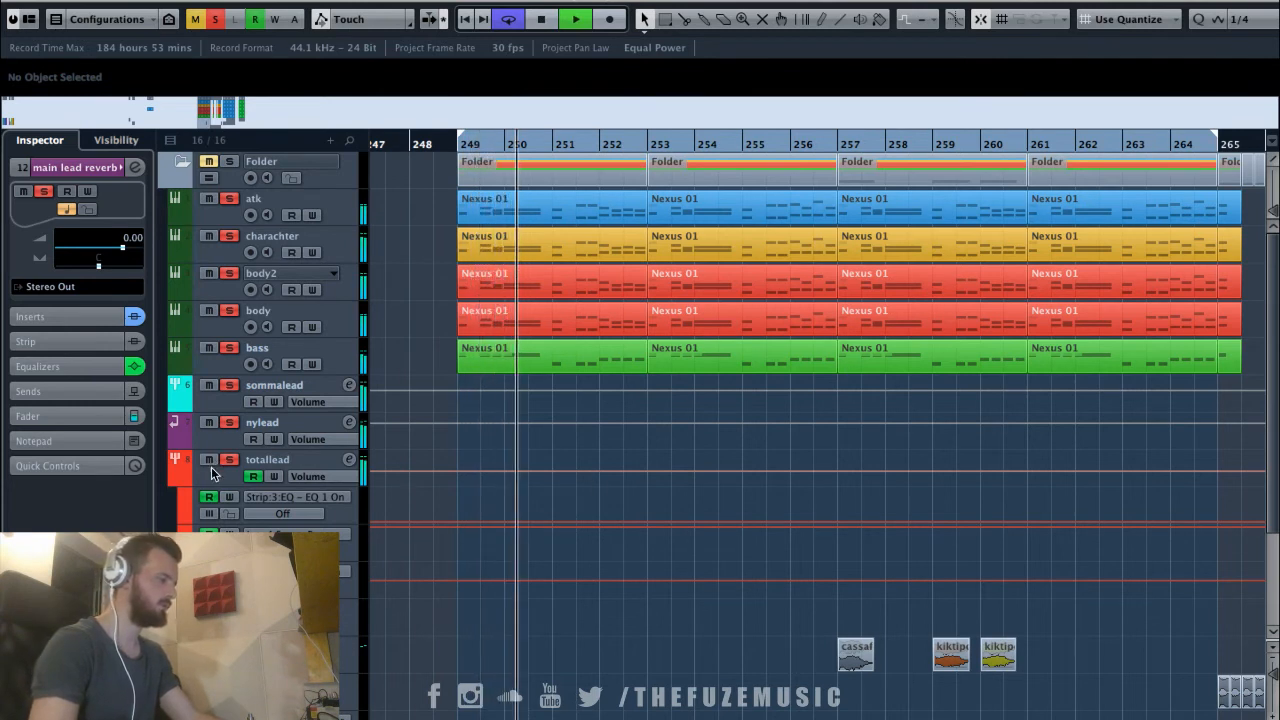
{"action": "left_click", "coordinate": [322, 392]}
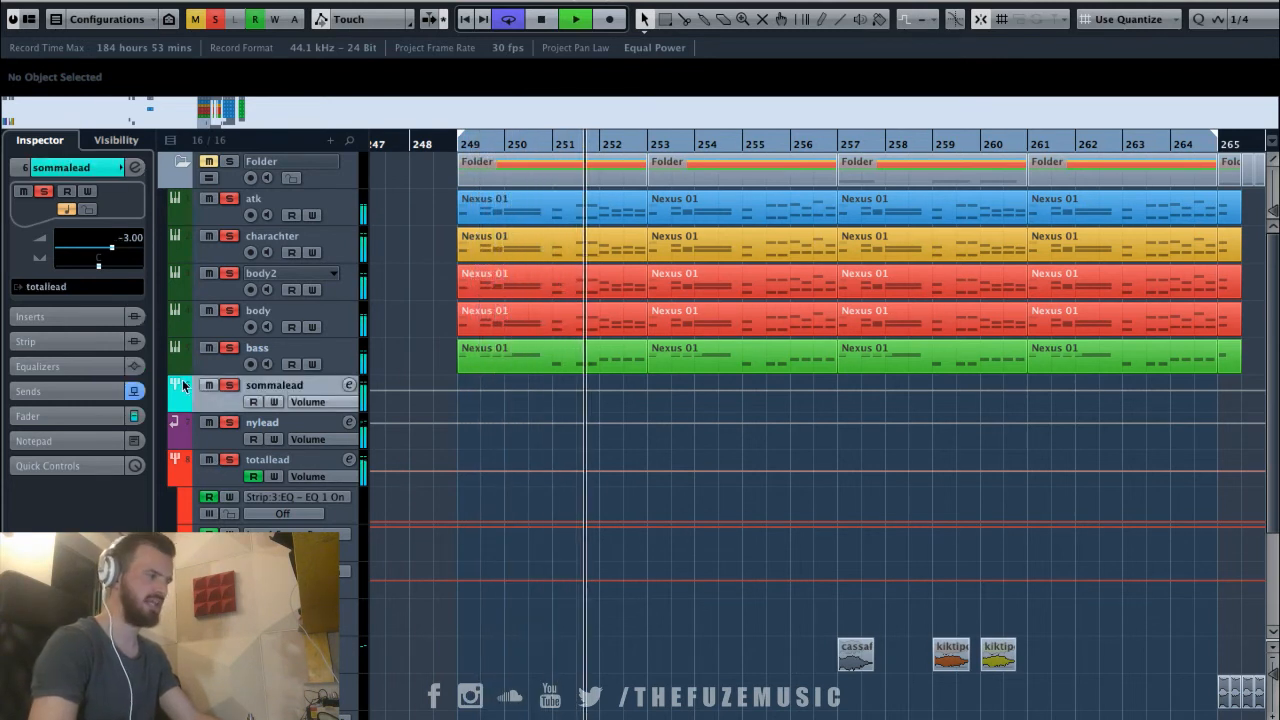
{"action": "key", "text": "Down"}
{"action": "key", "text": "Down"}
{"action": "left_click", "coordinate": [138, 168]}
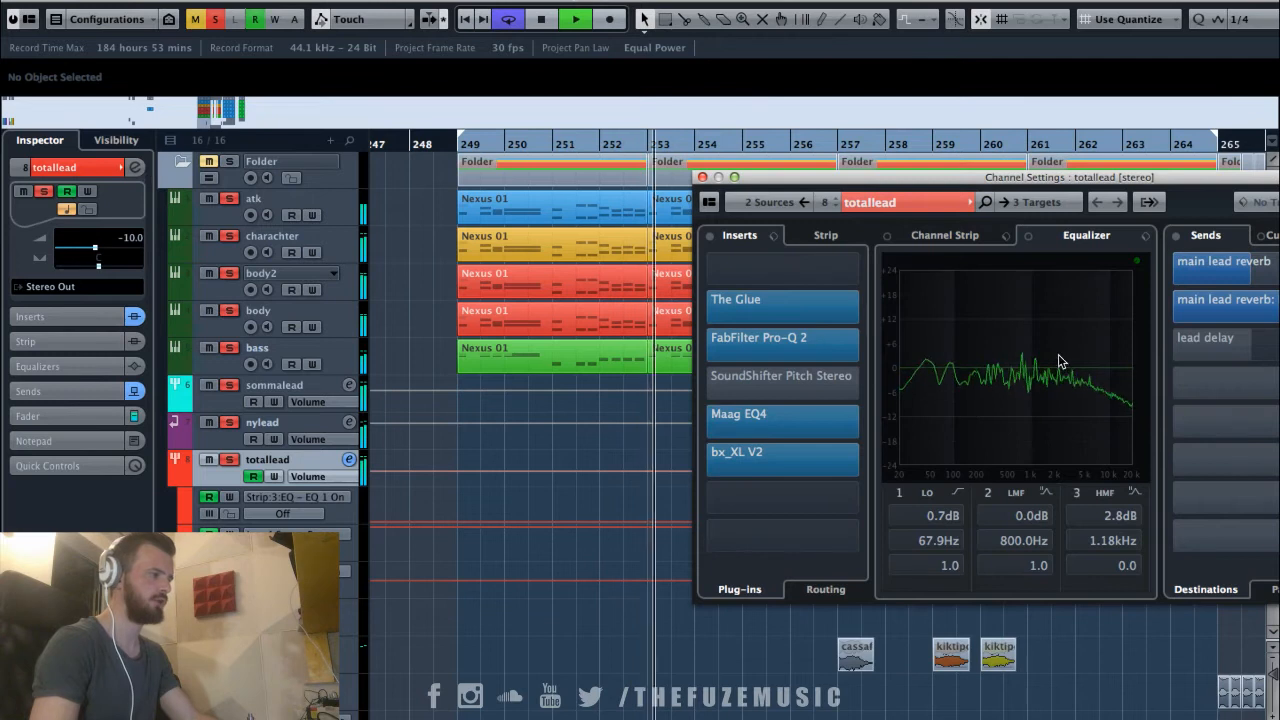
{"action": "left_click_drag", "start_coordinate": [1189, 180], "coordinate": [972, 152]}
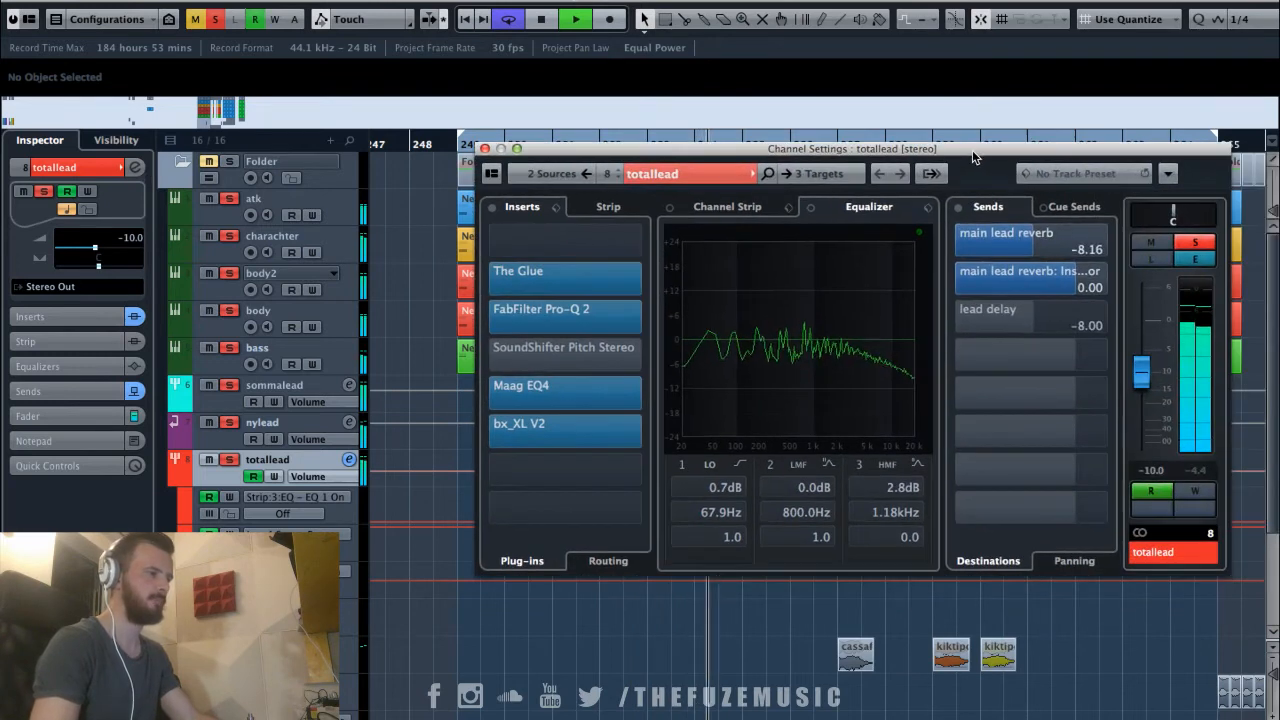
{"action": "left_click", "coordinate": [956, 316]}
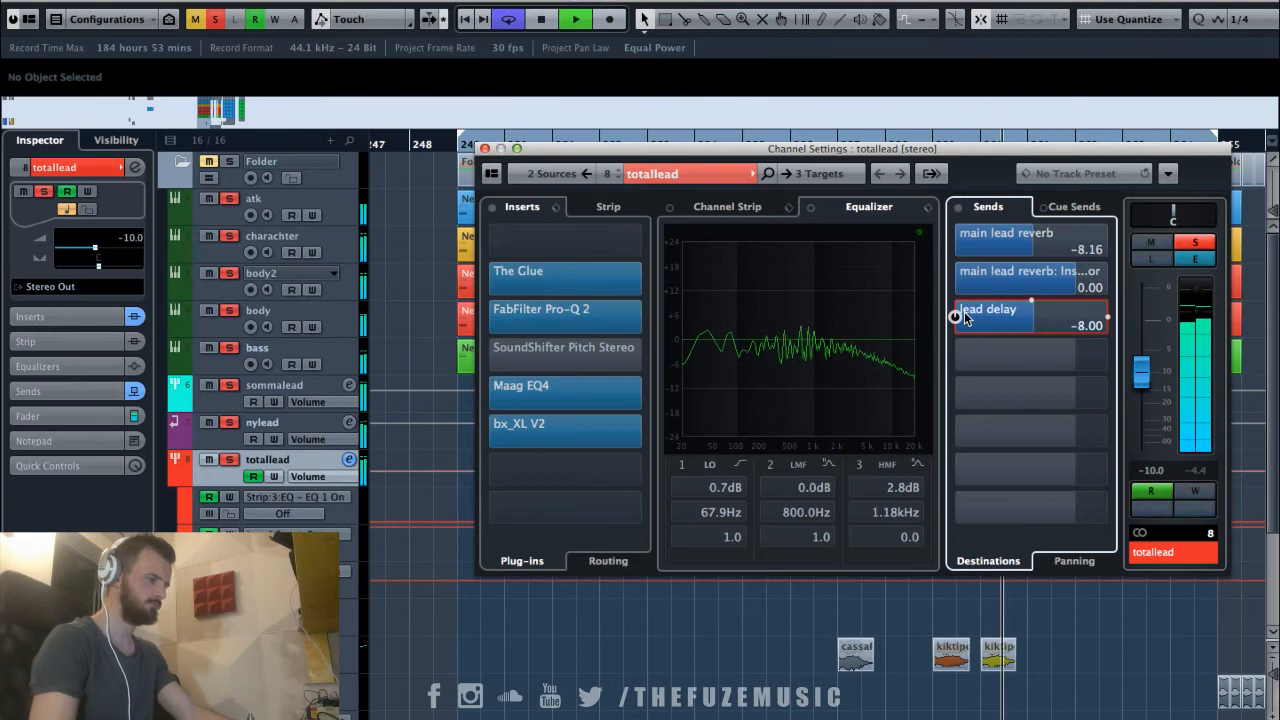
{"action": "key", "text": "space"}
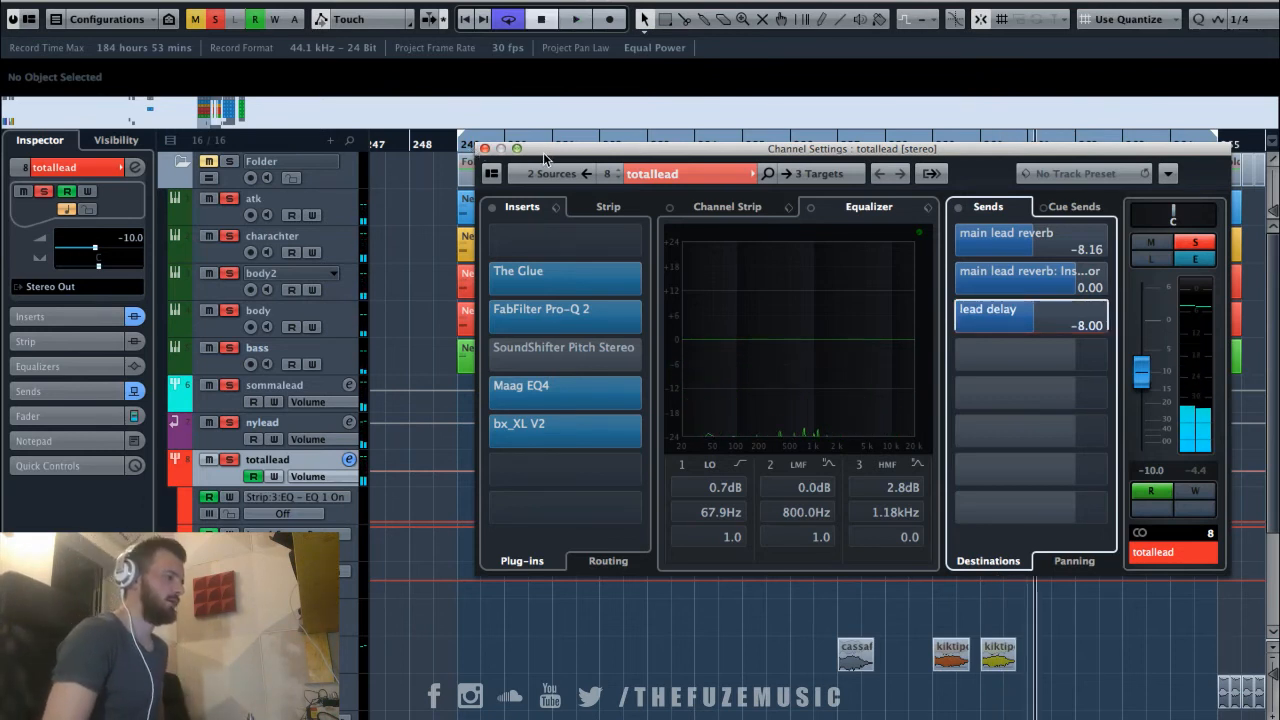
Open the lead delay channel's StereoDelay insert and examine its delay times, feedback, filter, pan and mix settings.
{"action": "left_click_drag", "start_coordinate": [550, 156], "coordinate": [731, 139]}
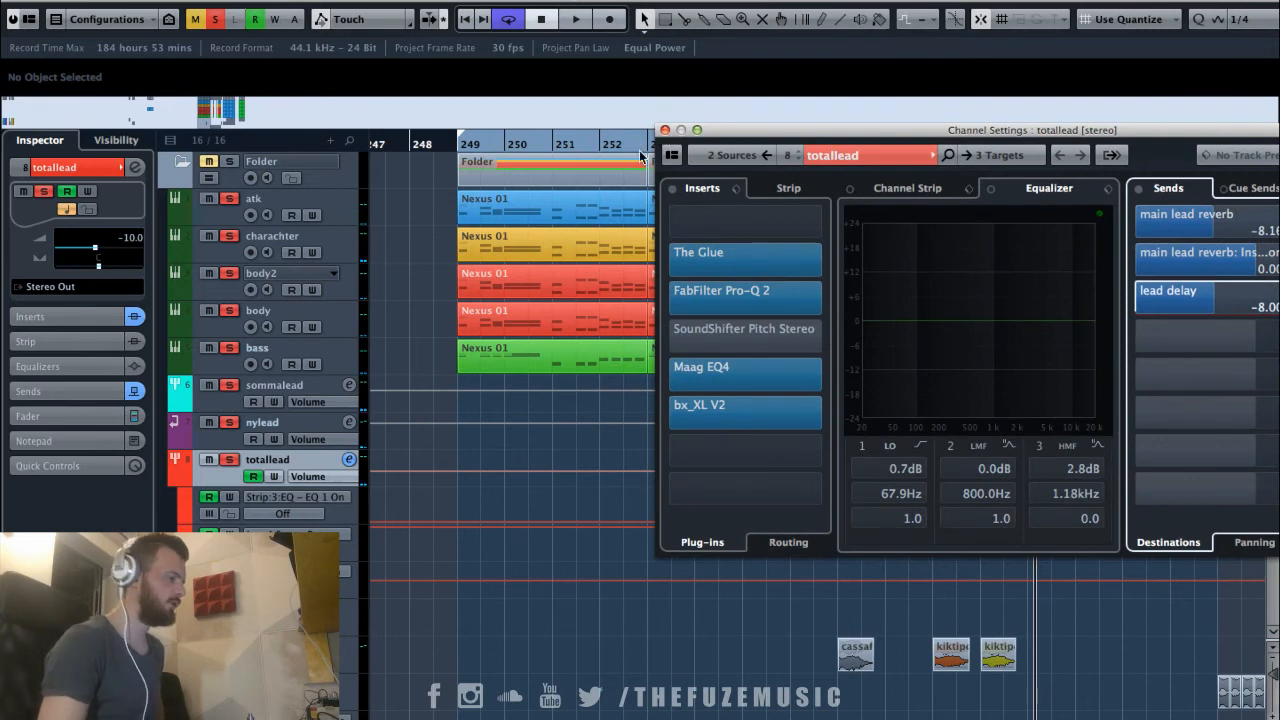
{"action": "scroll", "coordinate": [407, 396], "scroll_direction": "down", "scroll_amount": 4}
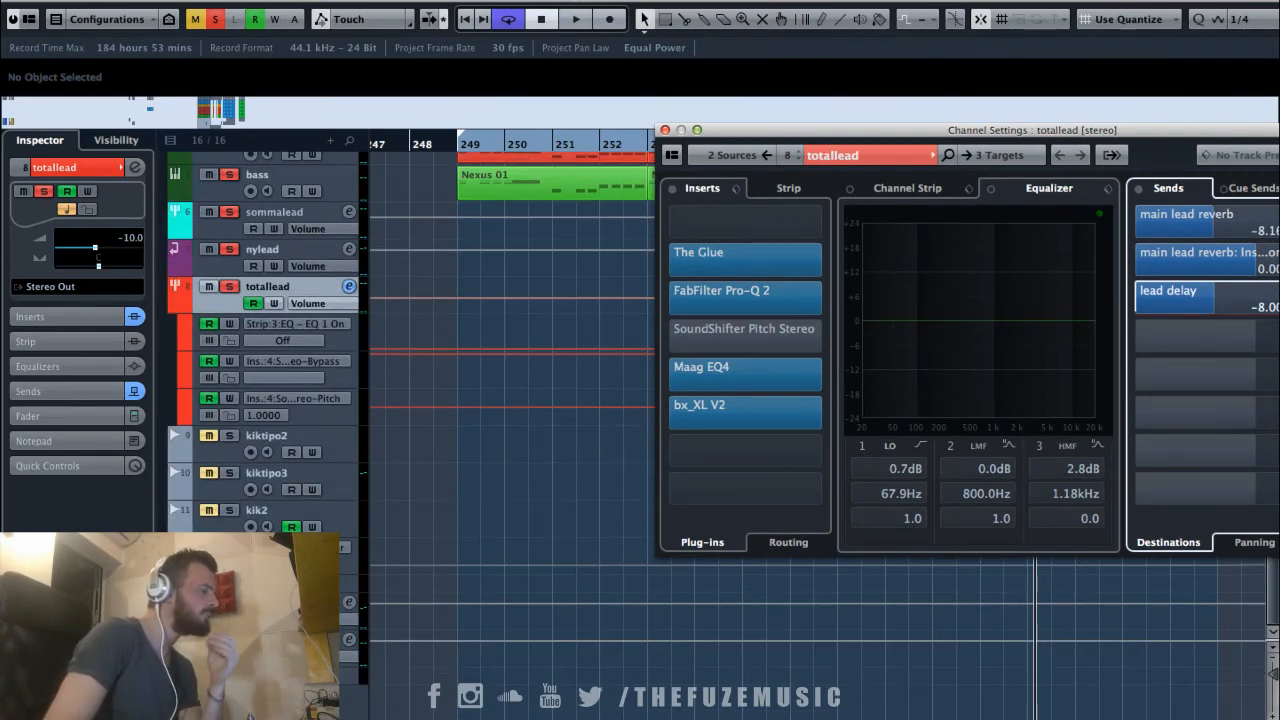
{"action": "left_click", "coordinate": [349, 640]}
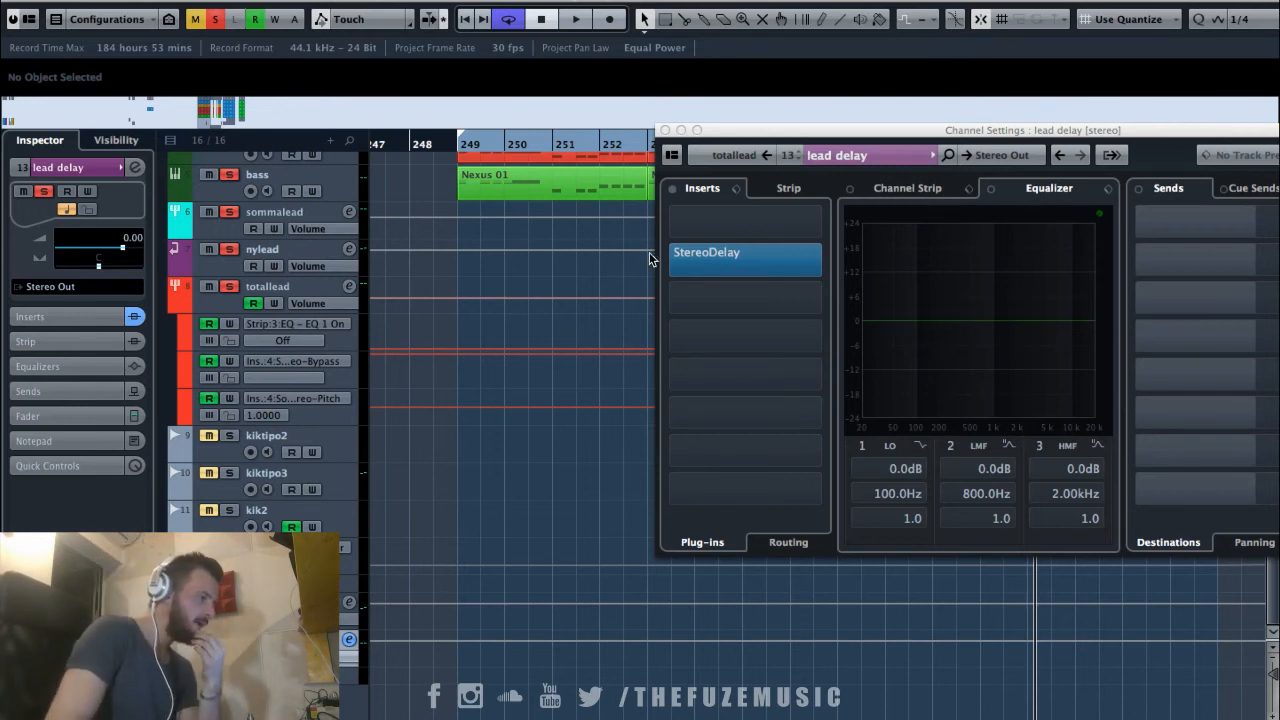
{"action": "left_click", "coordinate": [697, 260]}
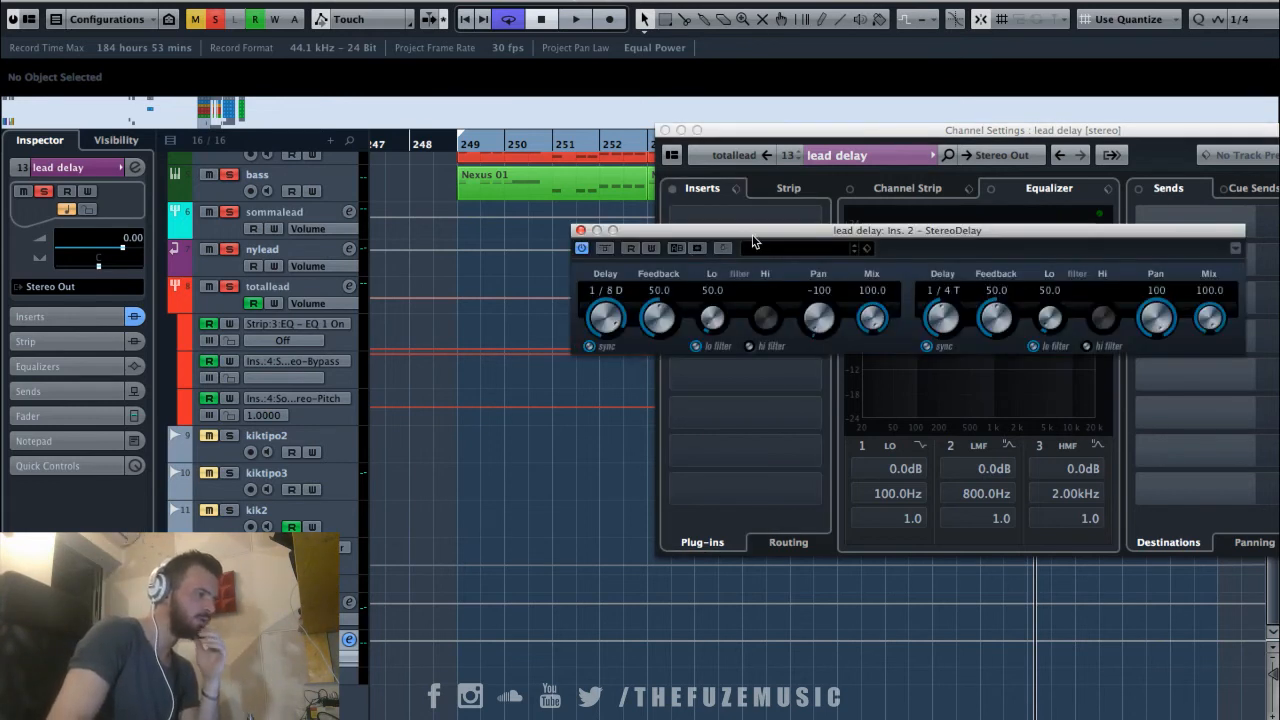
{"action": "left_click_drag", "start_coordinate": [786, 240], "coordinate": [647, 237]}
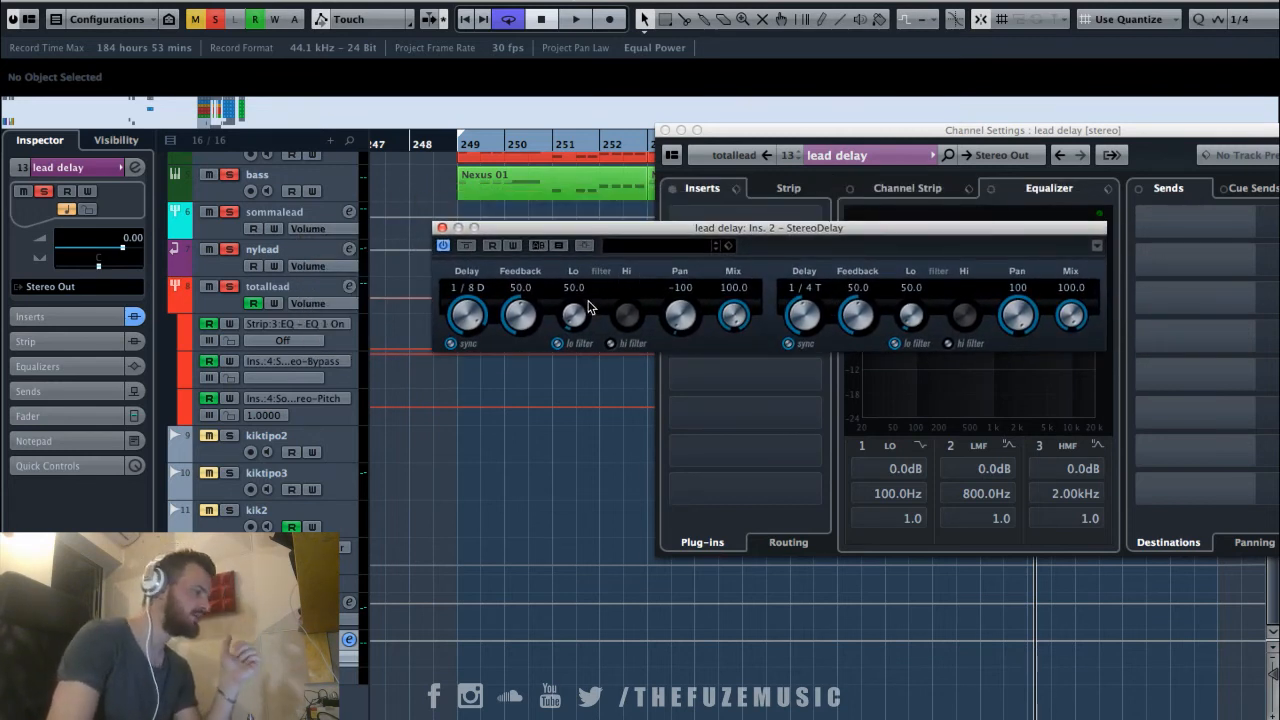
{"action": "scroll", "coordinate": [535, 200], "scroll_direction": "up", "scroll_amount": 4}
{"action": "left_click_drag", "start_coordinate": [538, 227], "coordinate": [702, 410]}
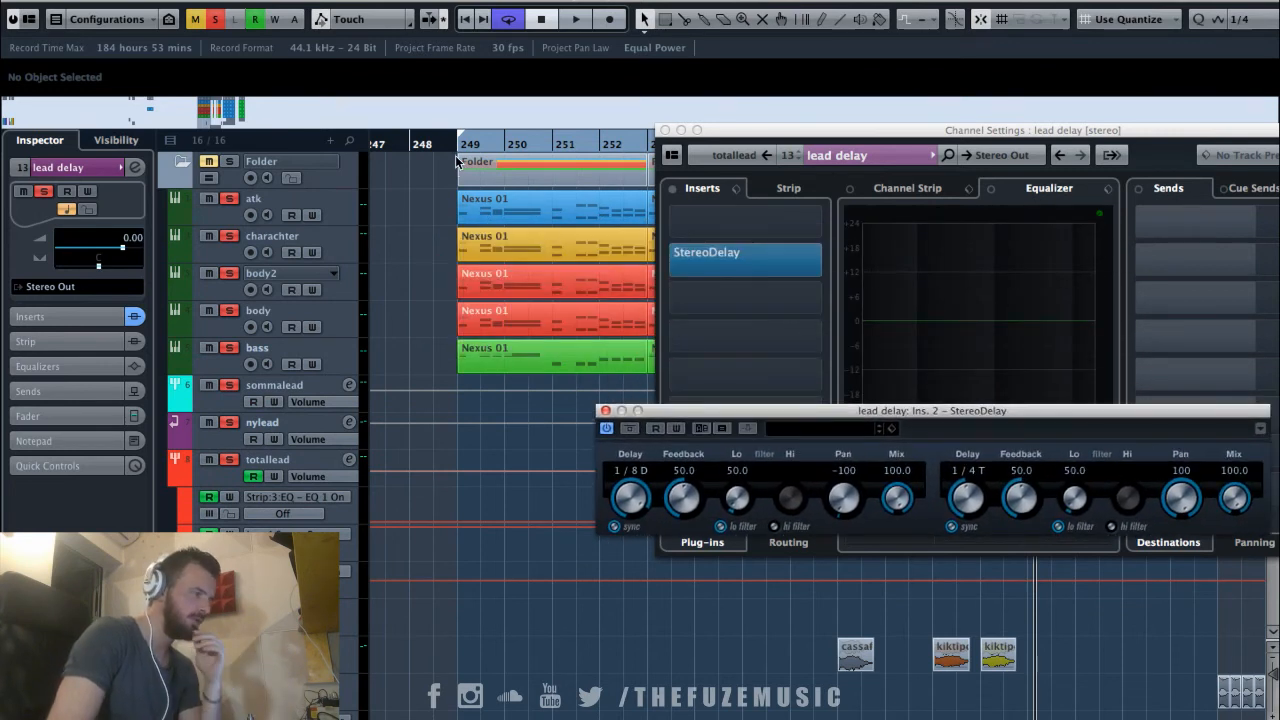
Zoom the arrangement in around bar 249 and close the lead delay channel settings, keeping StereoDelay open.
{"action": "scroll", "coordinate": [485, 235], "scroll_direction": "up", "scroll_amount": 3}
{"action": "scroll", "coordinate": [487, 237], "scroll_direction": "up", "scroll_amount": 1}
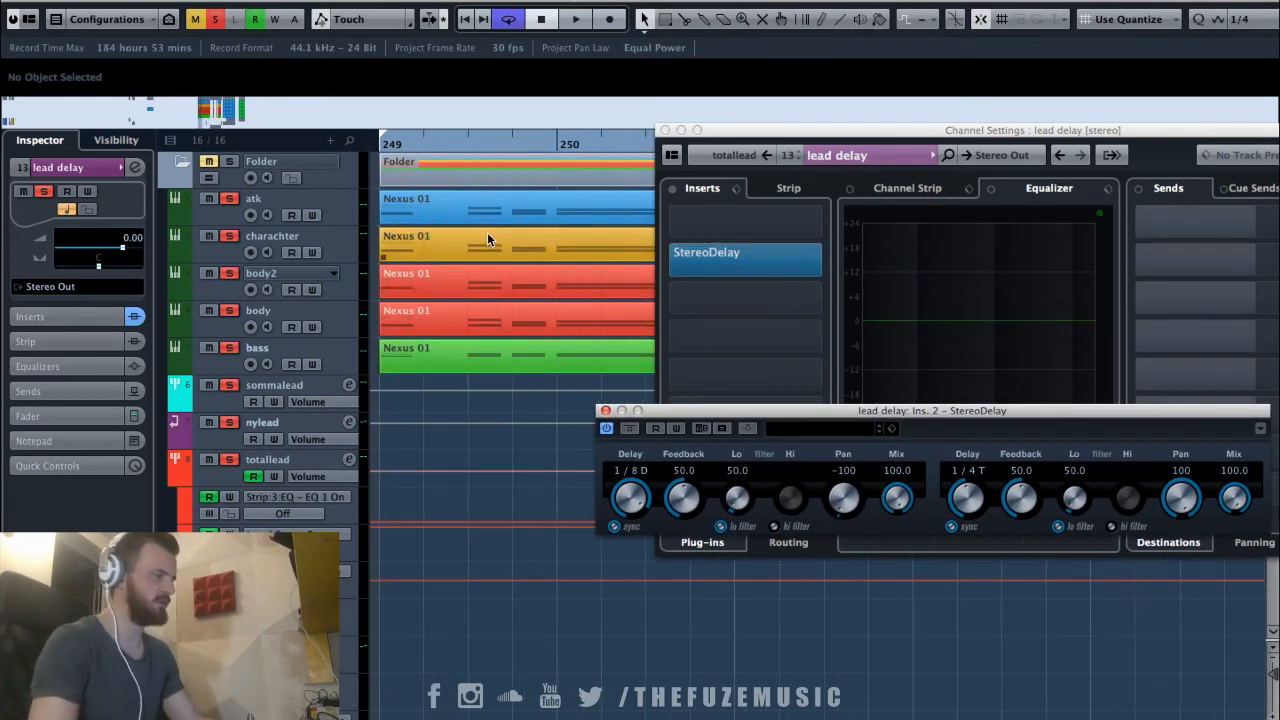
{"action": "scroll", "coordinate": [492, 238], "scroll_direction": "left", "scroll_amount": 3}
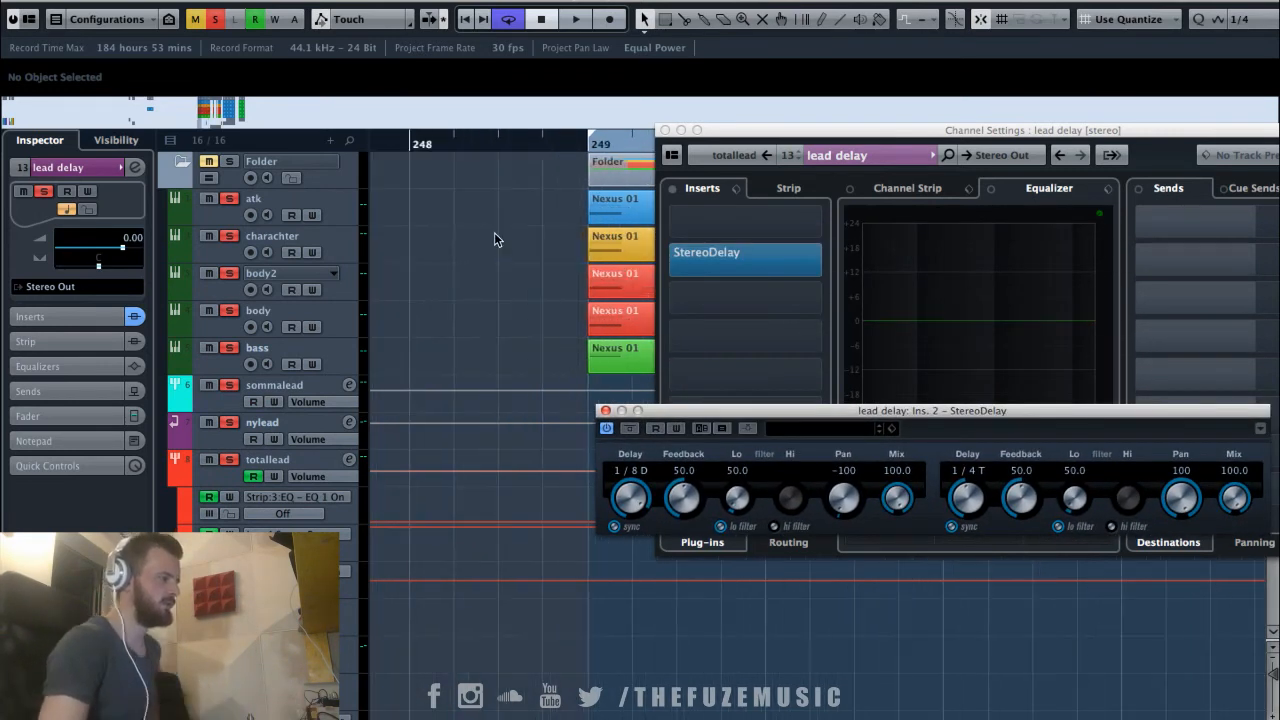
{"action": "left_click", "coordinate": [665, 131]}
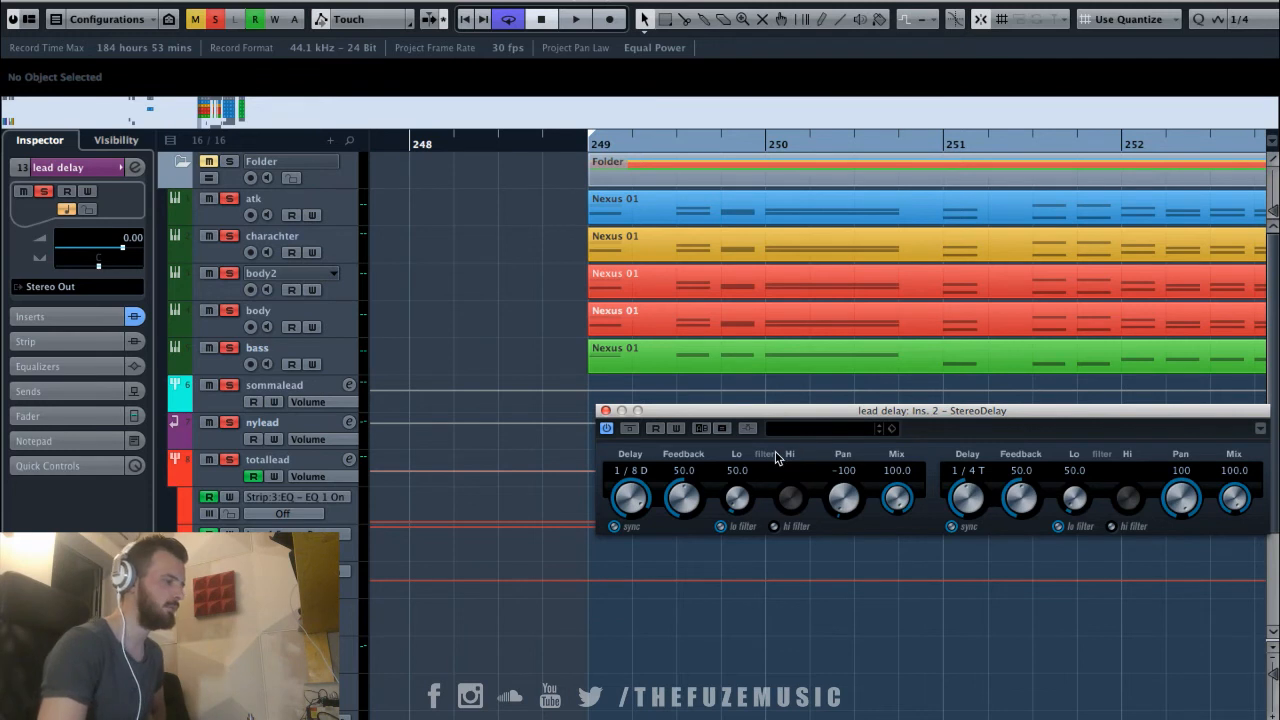
Set both StereoDelay delay times to 1/4 and play the lead from bar 249 twice to hear the effect.
{"action": "left_click", "coordinate": [636, 528]}
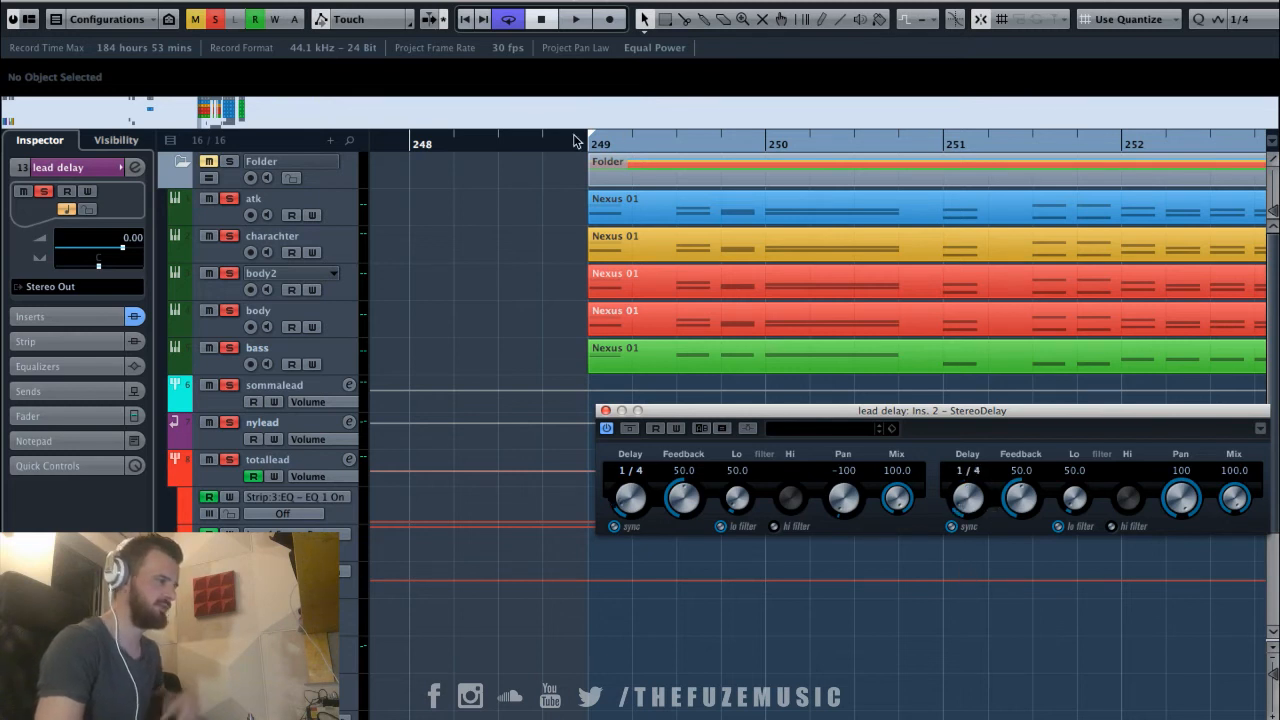
{"action": "key", "text": "space"}
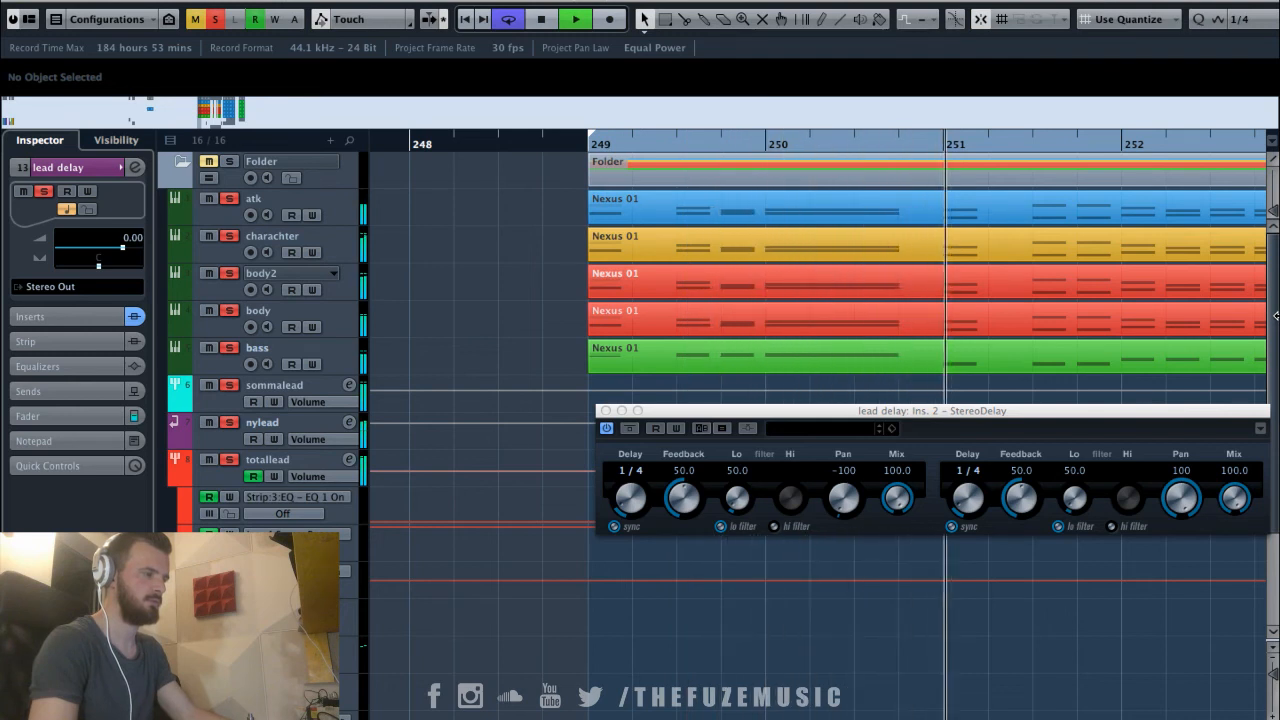
{"action": "key", "text": "space"}
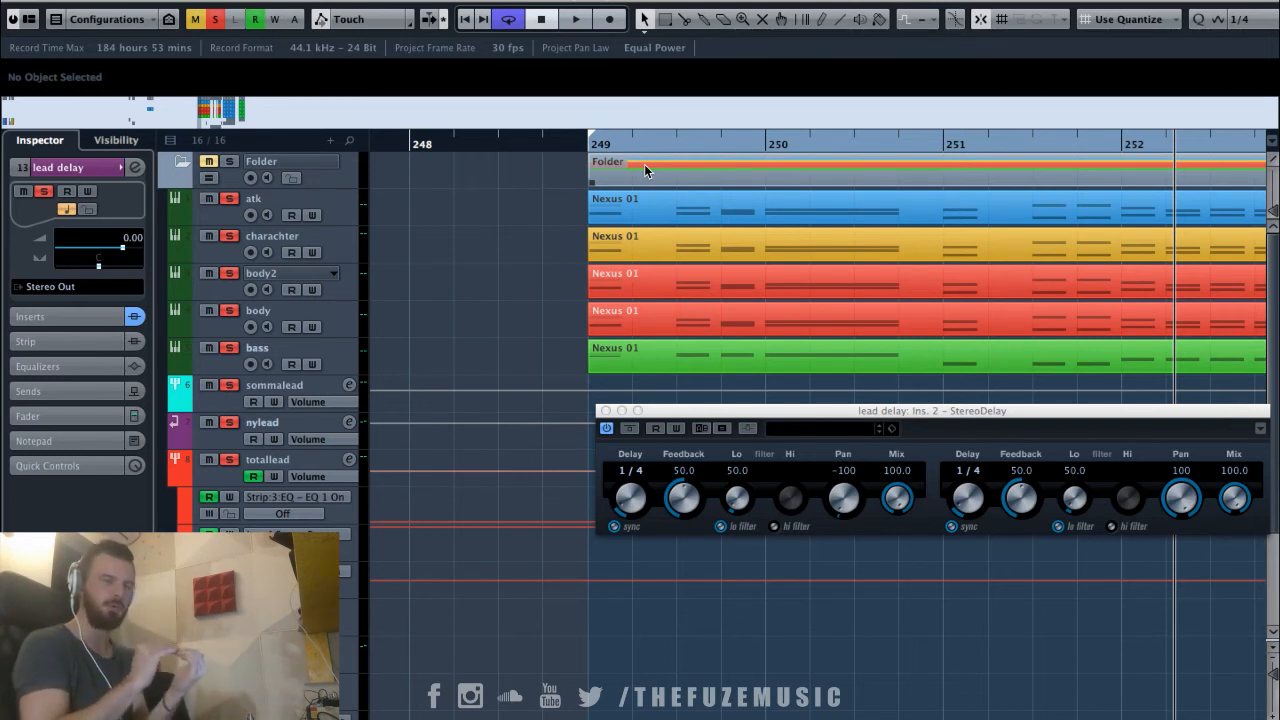
{"action": "left_click", "coordinate": [566, 145]}
{"action": "key", "text": "space"}
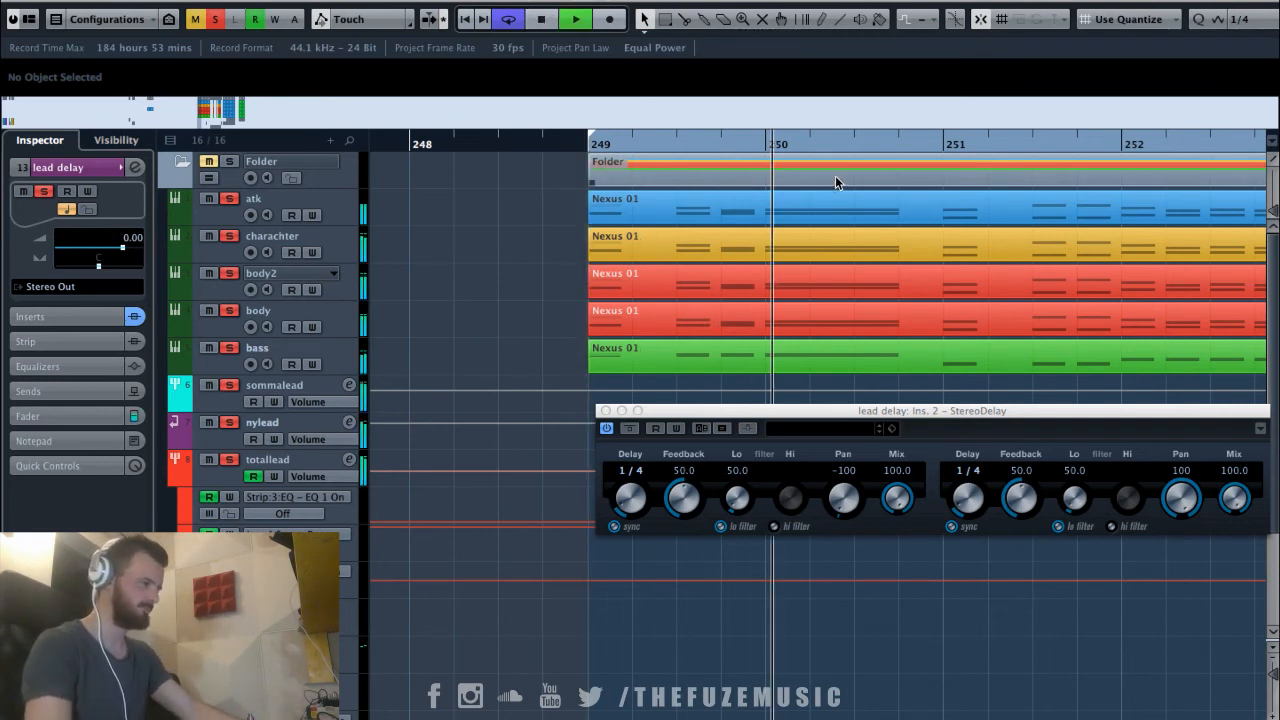
{"action": "key", "text": "space"}
Set StereoDelay's left-panned delay to 1/4 T and its right-panned delay to 1/8 D, and replay the lead from bar 249.
{"action": "mouse_move", "coordinate": [631, 497]}
{"action": "left_mouse_down"}
{"action": "mouse_move", "coordinate": [642, 523]}
{"action": "mouse_move", "coordinate": [633, 479]}
{"action": "left_mouse_up"}
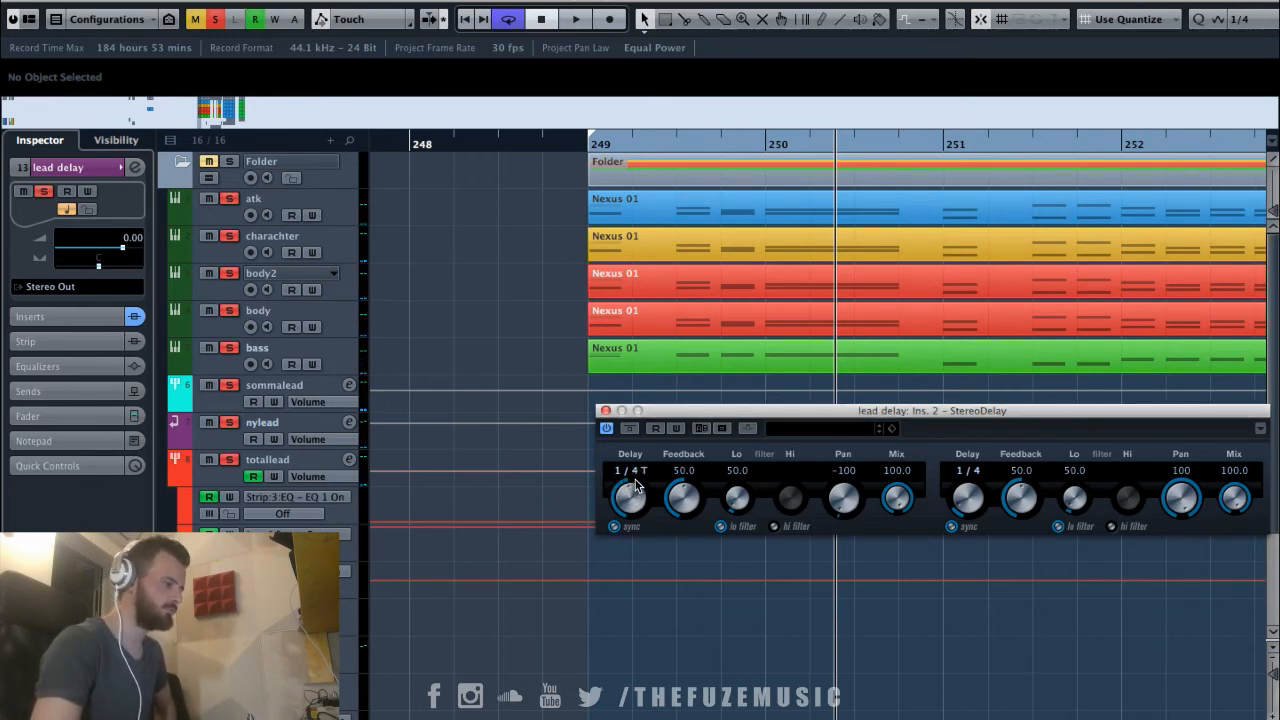
{"action": "mouse_move", "coordinate": [968, 502]}
{"action": "left_mouse_down"}
{"action": "mouse_move", "coordinate": [978, 510]}
{"action": "mouse_move", "coordinate": [982, 489]}
{"action": "left_mouse_up"}
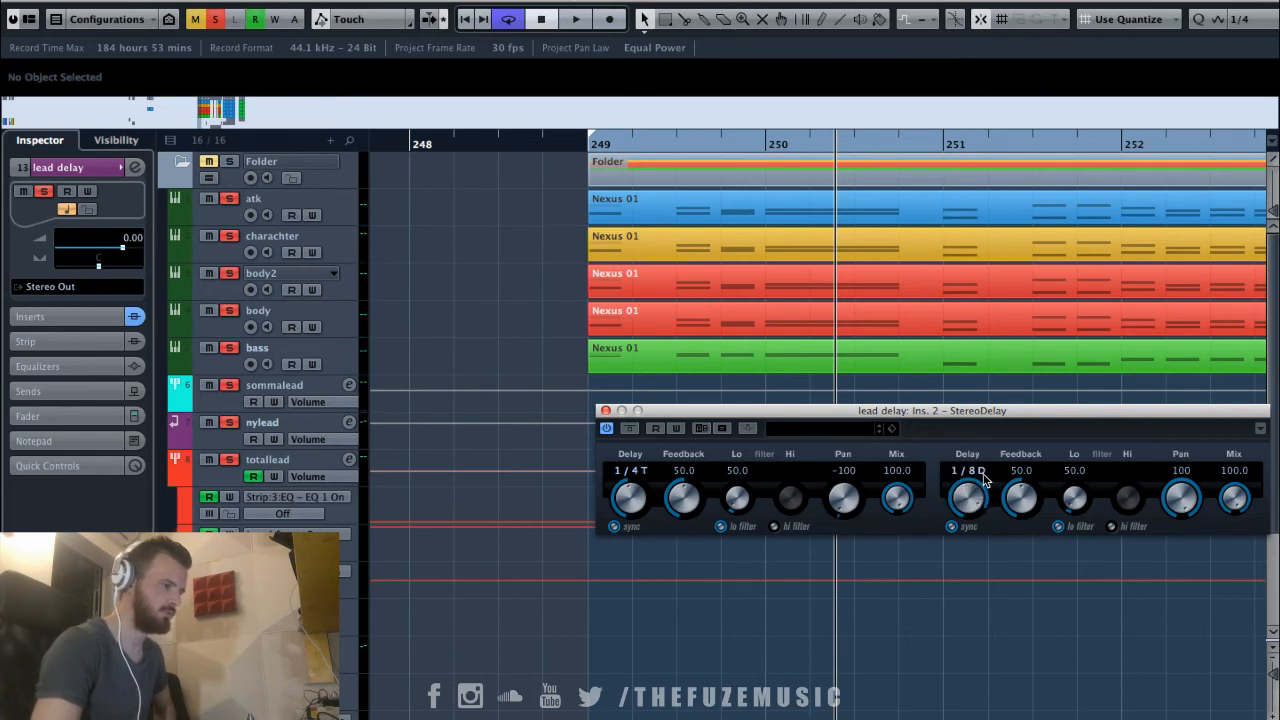
{"action": "left_click", "coordinate": [566, 148]}
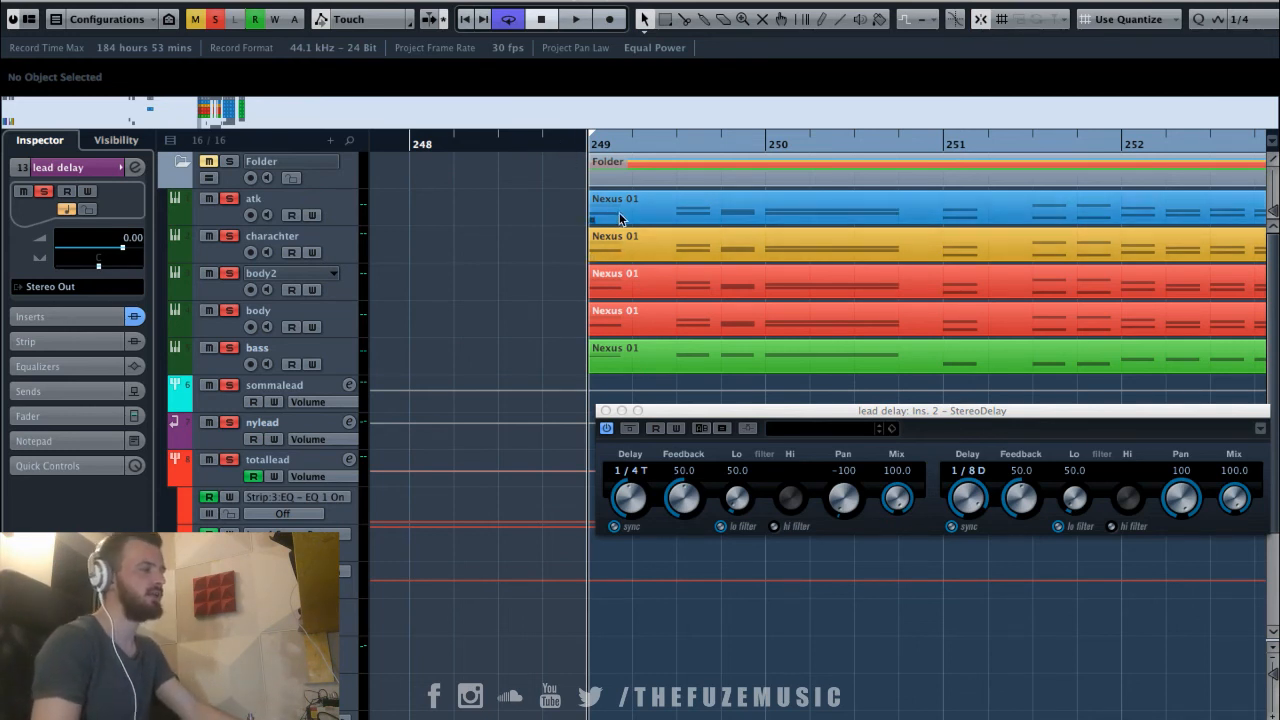
{"action": "key", "text": "h"}
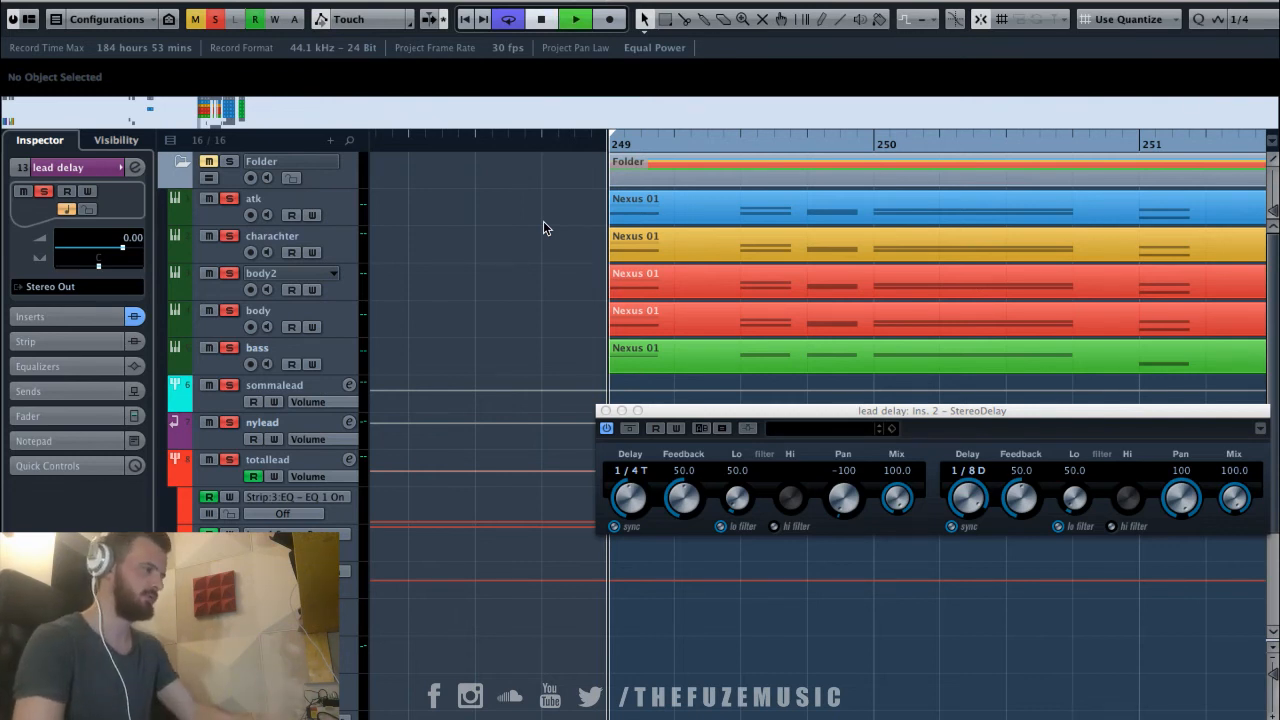
{"action": "key", "text": "space"}
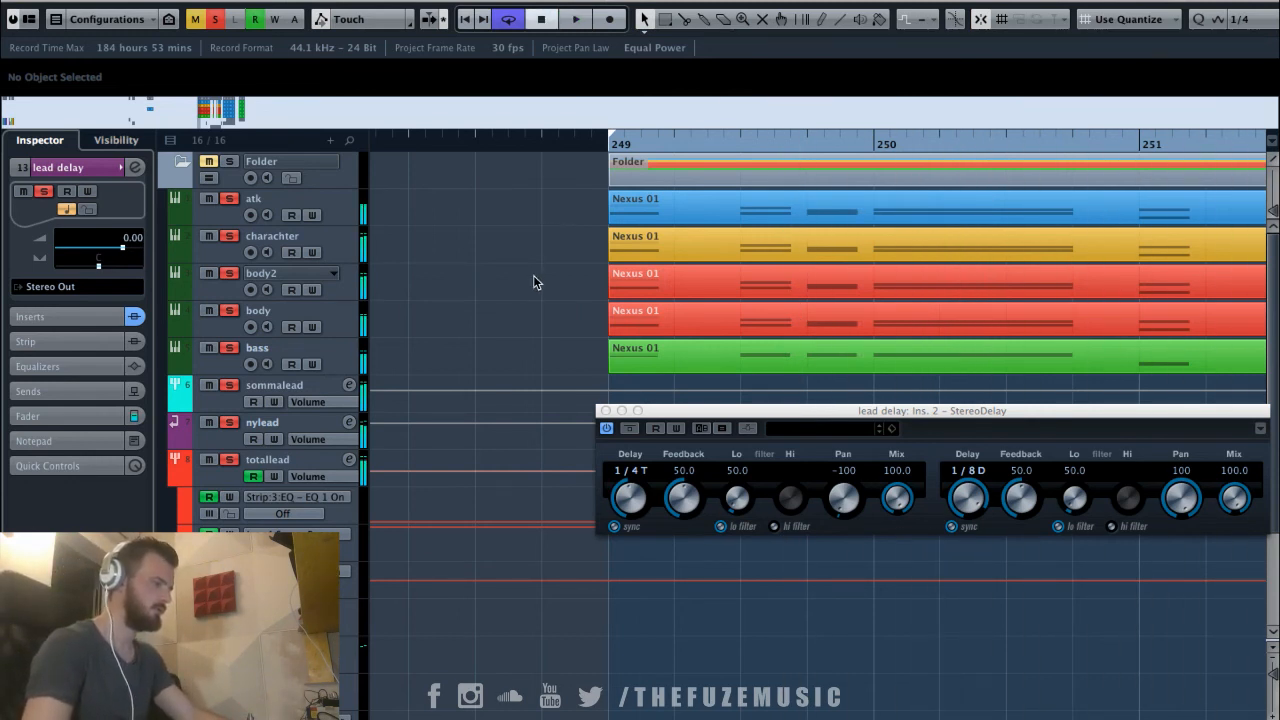
Play the full lead from bar 249 with the bx_meter to examine its levels and stereo correlation.
{"action": "key", "text": "g"}
{"action": "key", "text": "g"}
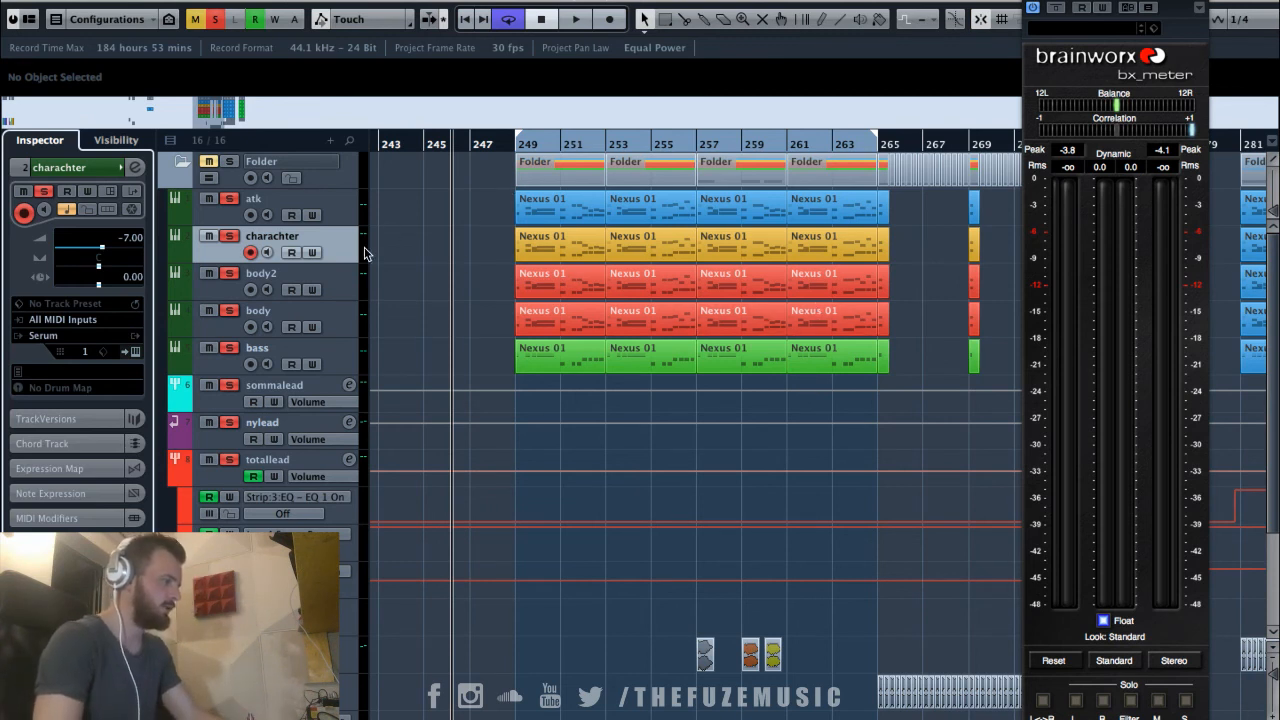
{"action": "left_click", "coordinate": [512, 148]}
{"action": "key", "text": "space"}
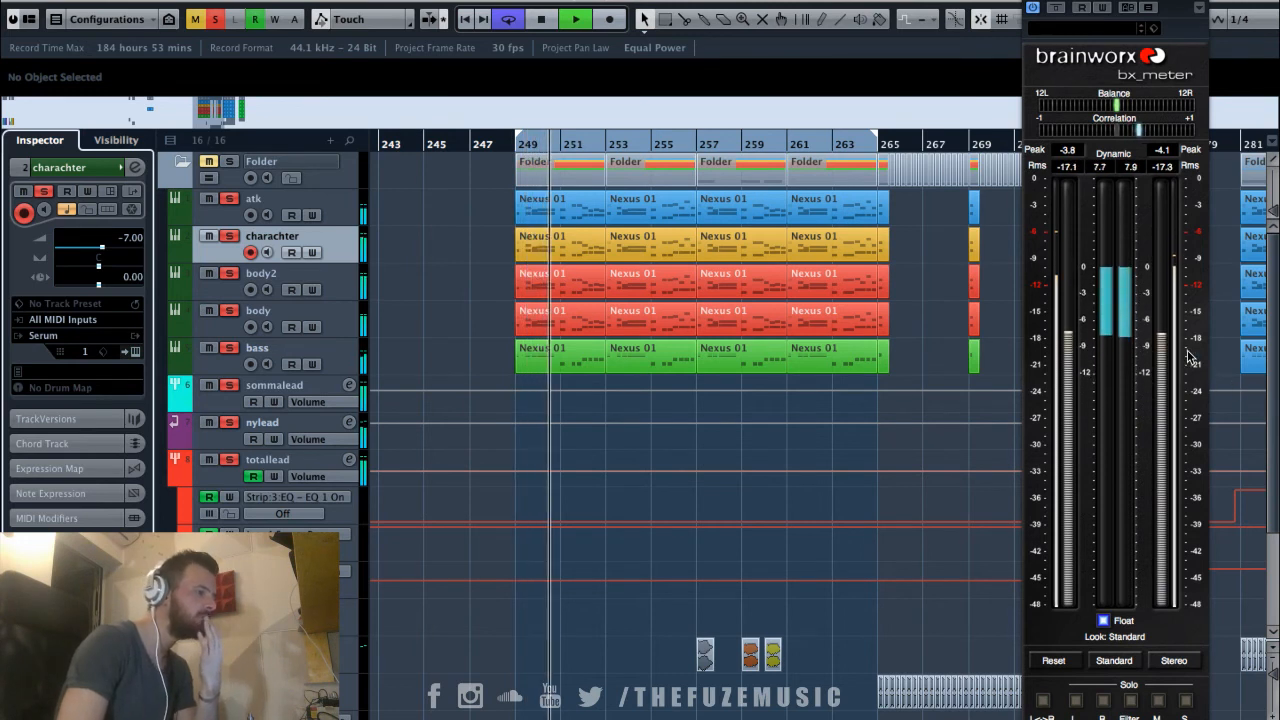
{"action": "key", "text": "space"}
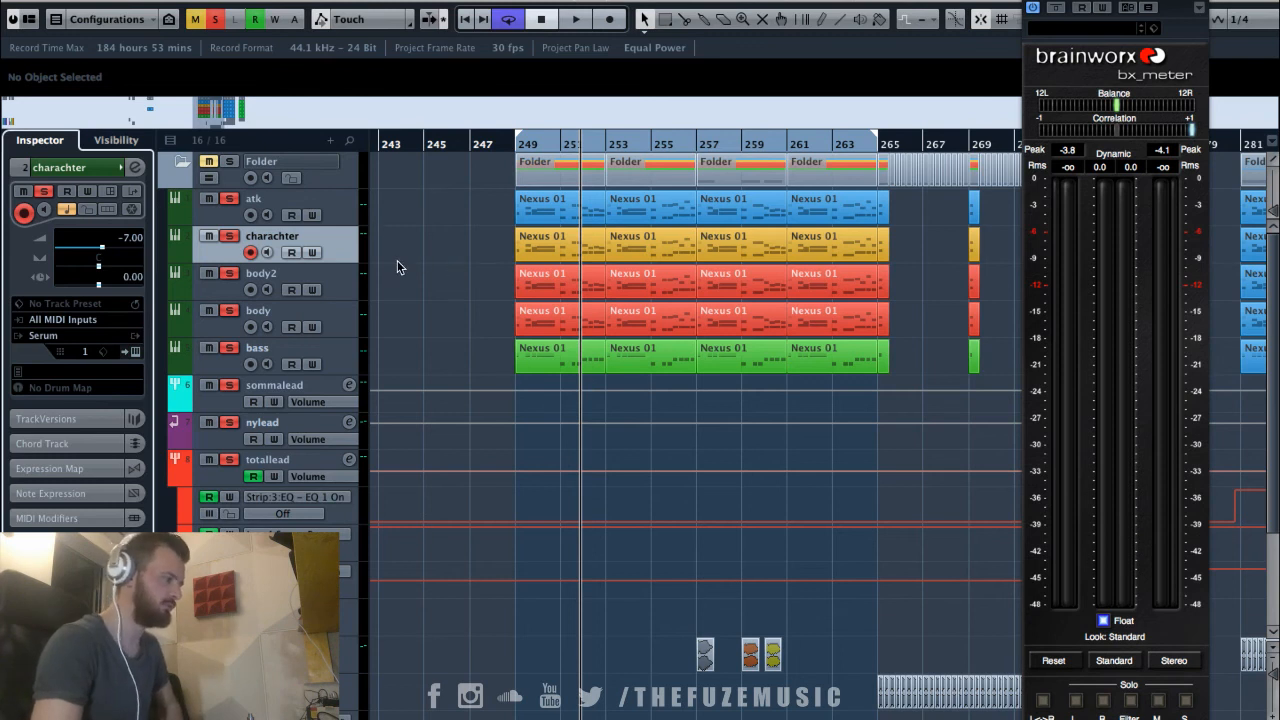
Open charachter's bx_shredspread insert, try a 200% spread, restore it to 40%, and close the plug-in and channel settings.
{"action": "left_click", "coordinate": [135, 168]}
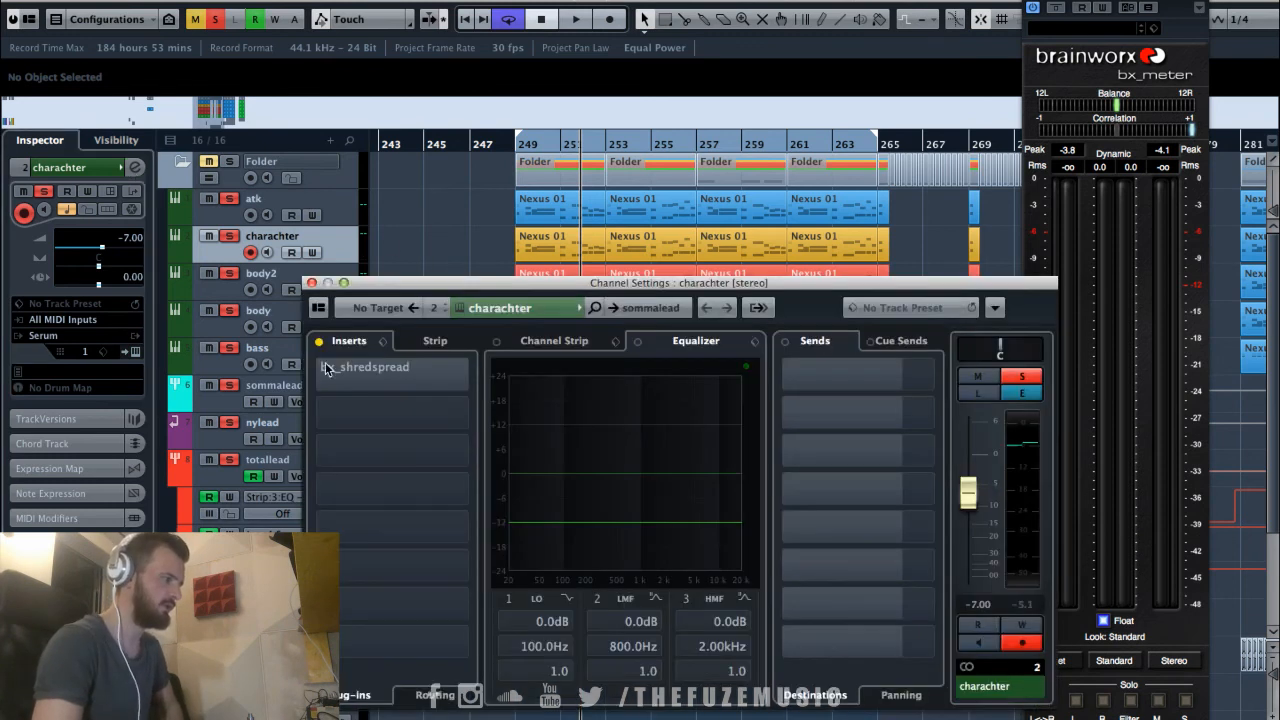
{"action": "left_click", "coordinate": [349, 378]}
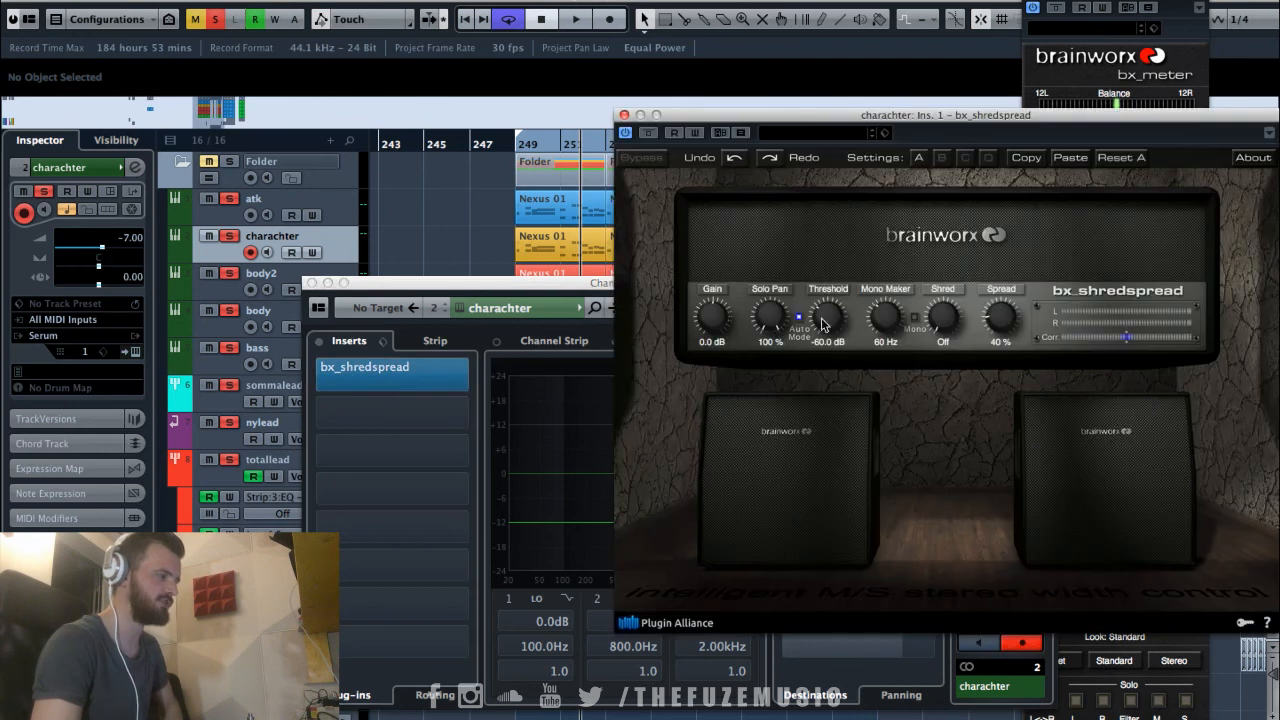
{"action": "left_click_drag", "start_coordinate": [1008, 333], "coordinate": [1018, 190]}
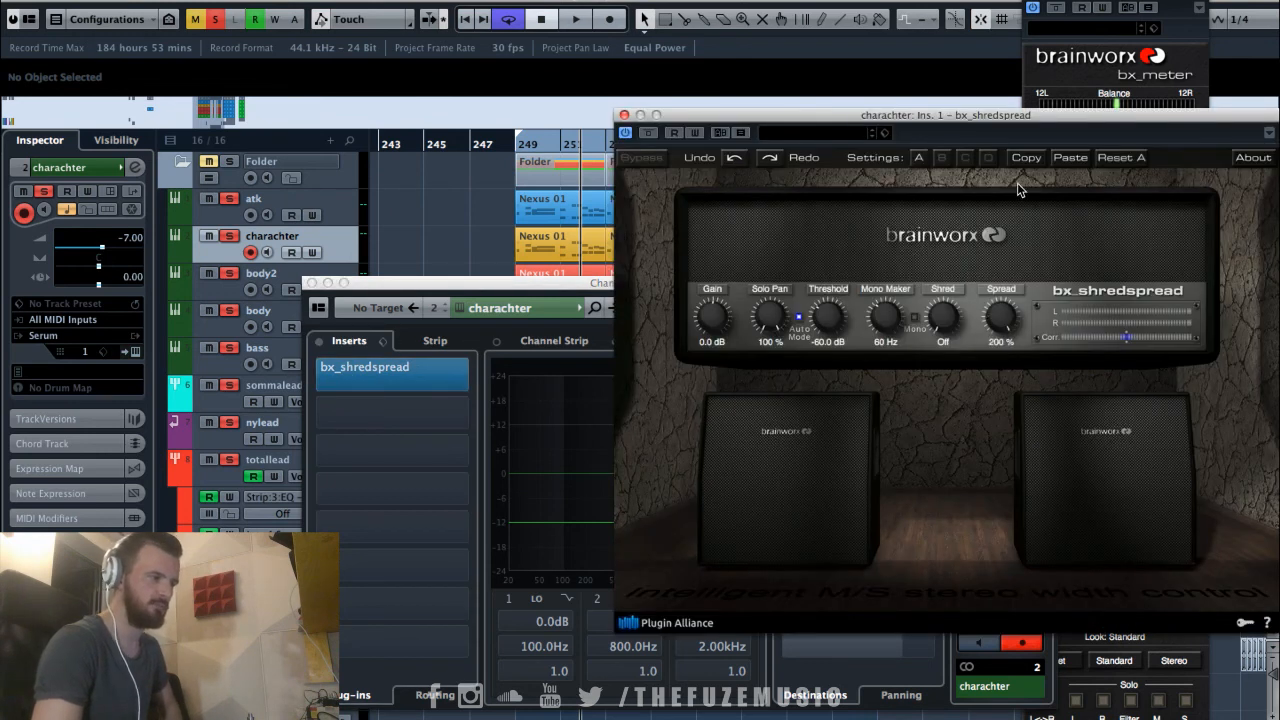
{"action": "left_click_drag", "start_coordinate": [1018, 296], "coordinate": [1016, 307]}
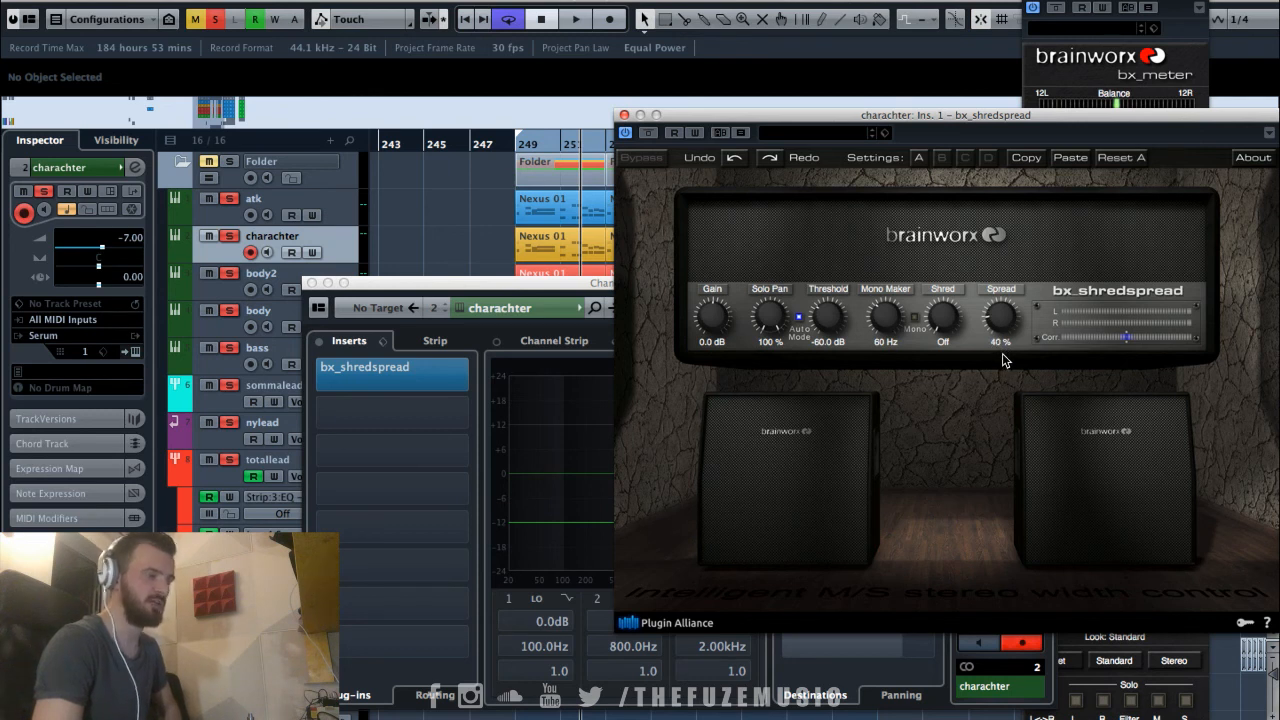
{"action": "left_click", "coordinate": [626, 116]}
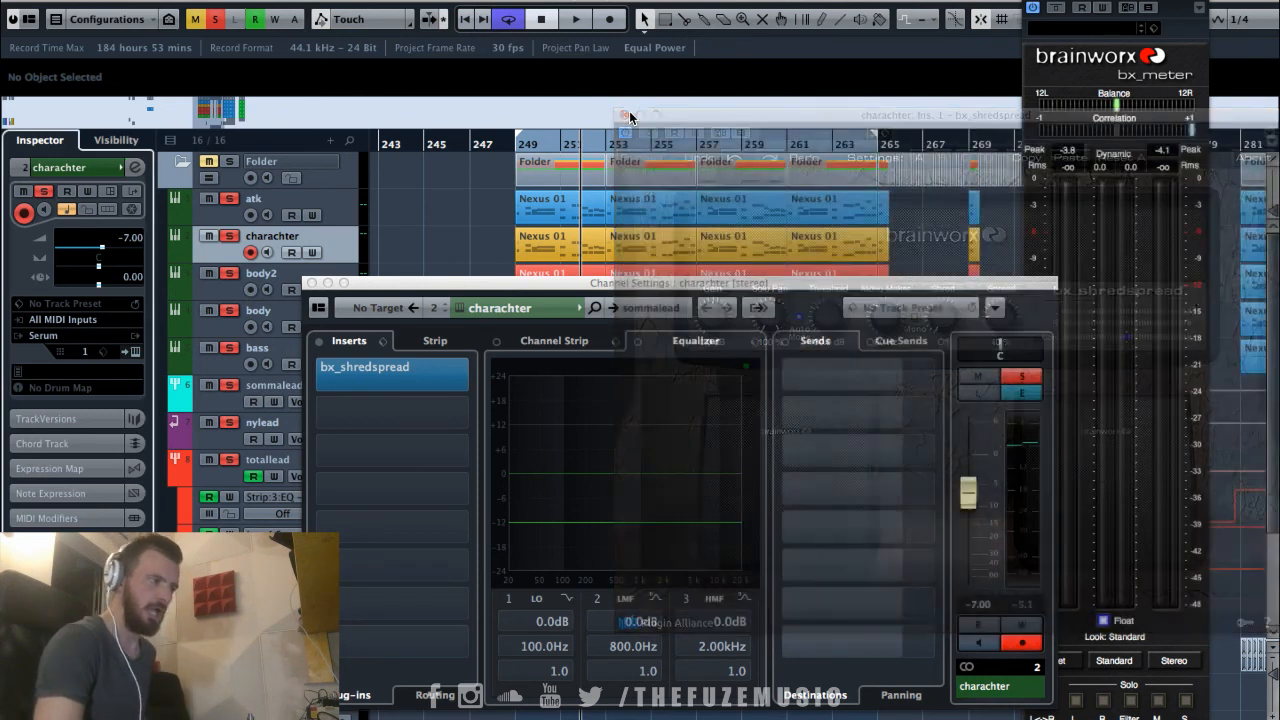
{"action": "left_click", "coordinate": [311, 283]}
Open body2's channel settings and its bx_shredspread insert to examine the spread setting.
{"action": "left_click", "coordinate": [339, 286]}
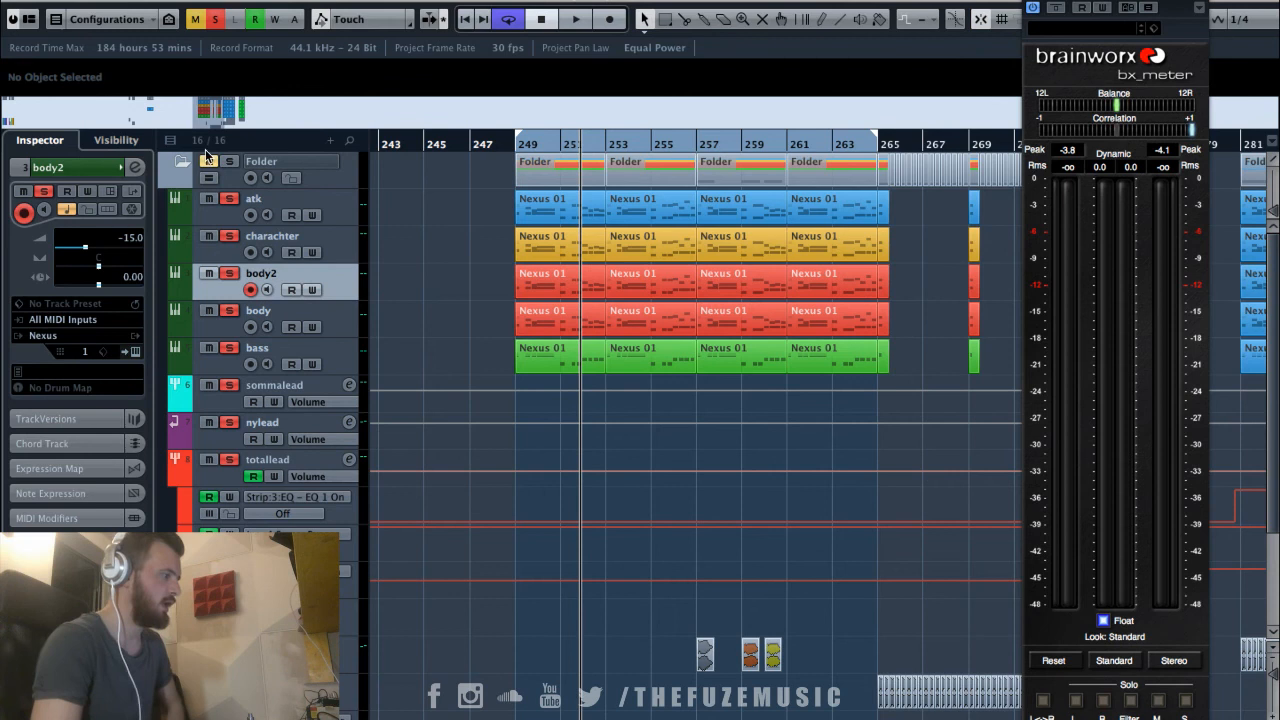
{"action": "left_click", "coordinate": [137, 170]}
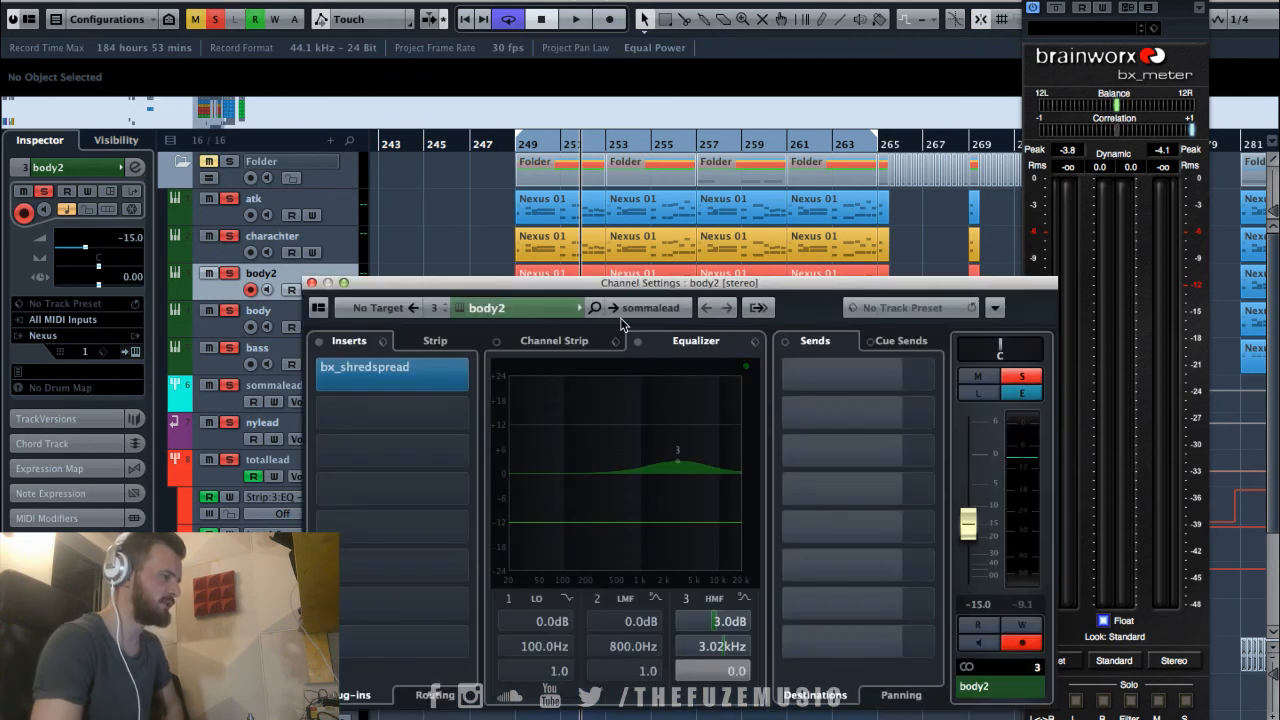
{"action": "left_click", "coordinate": [400, 370]}
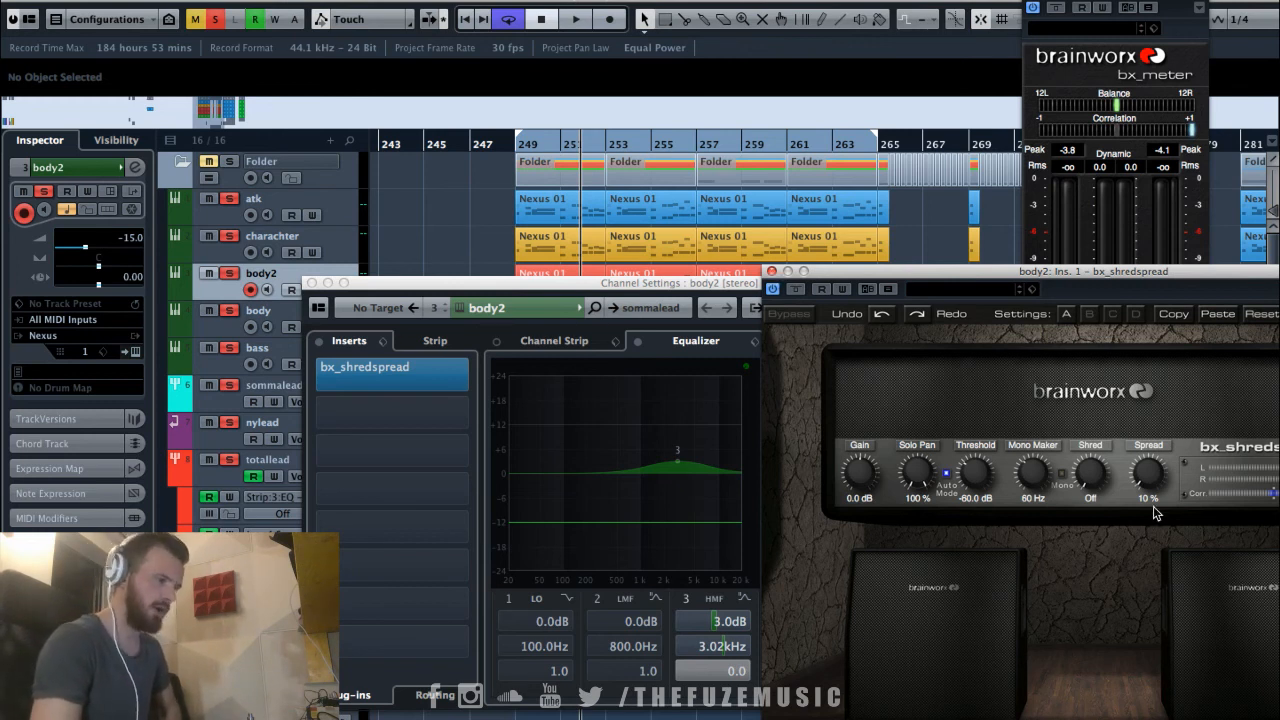
Close body2's plug-in and channel settings, and examine the spread in body's bx_shredspread insert before closing its windows.
{"action": "left_click", "coordinate": [771, 272]}
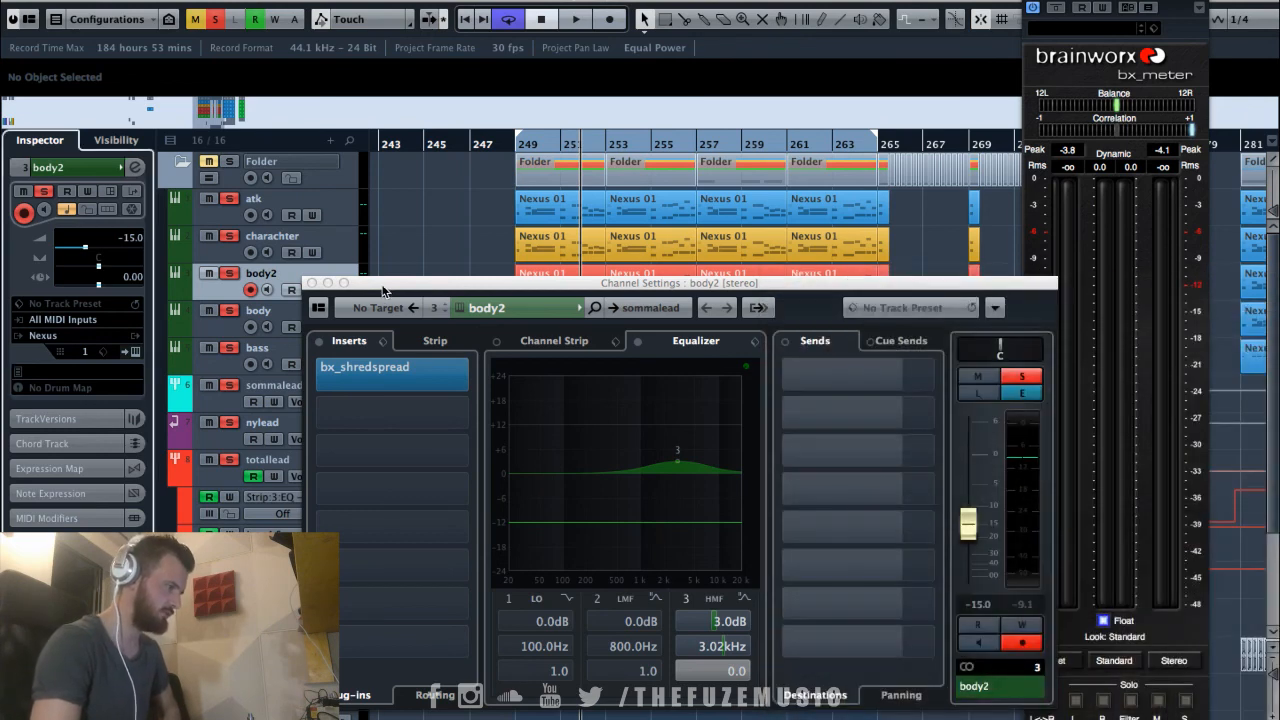
{"action": "left_click", "coordinate": [311, 283]}
{"action": "left_click", "coordinate": [332, 327]}
{"action": "left_click", "coordinate": [136, 167]}
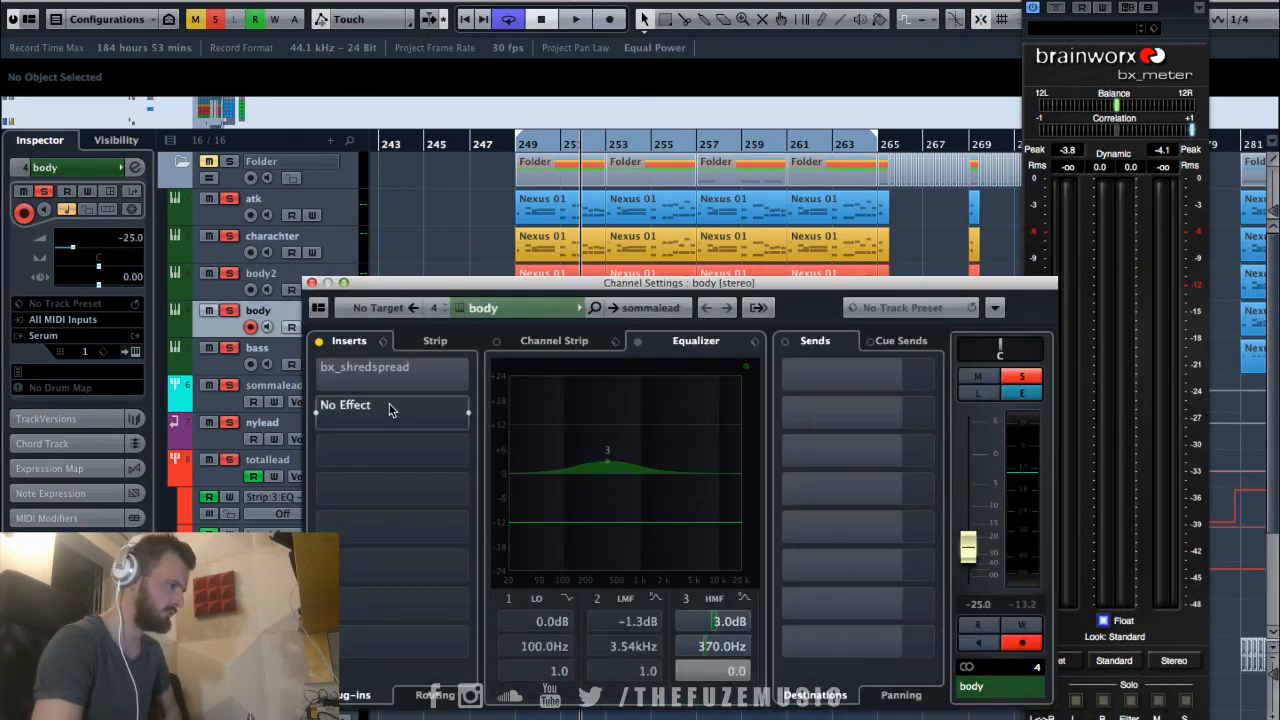
{"action": "double_click", "coordinate": [352, 374]}
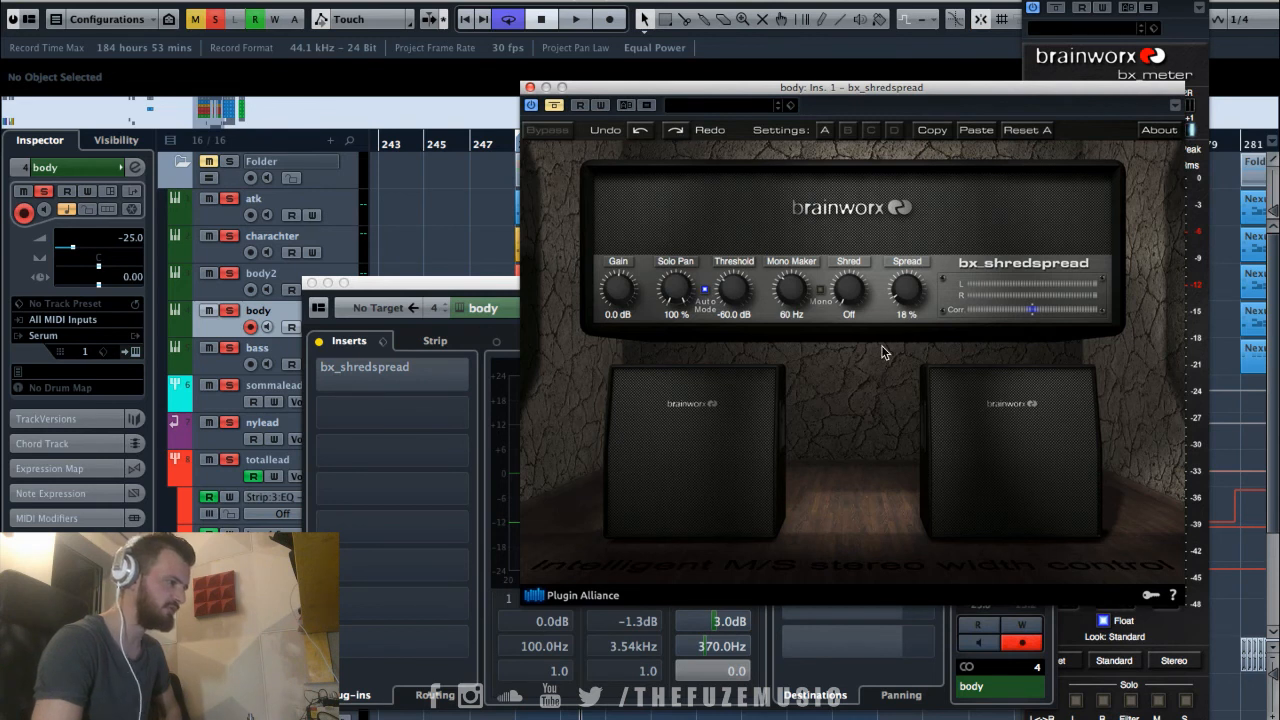
{"action": "left_click", "coordinate": [328, 376]}
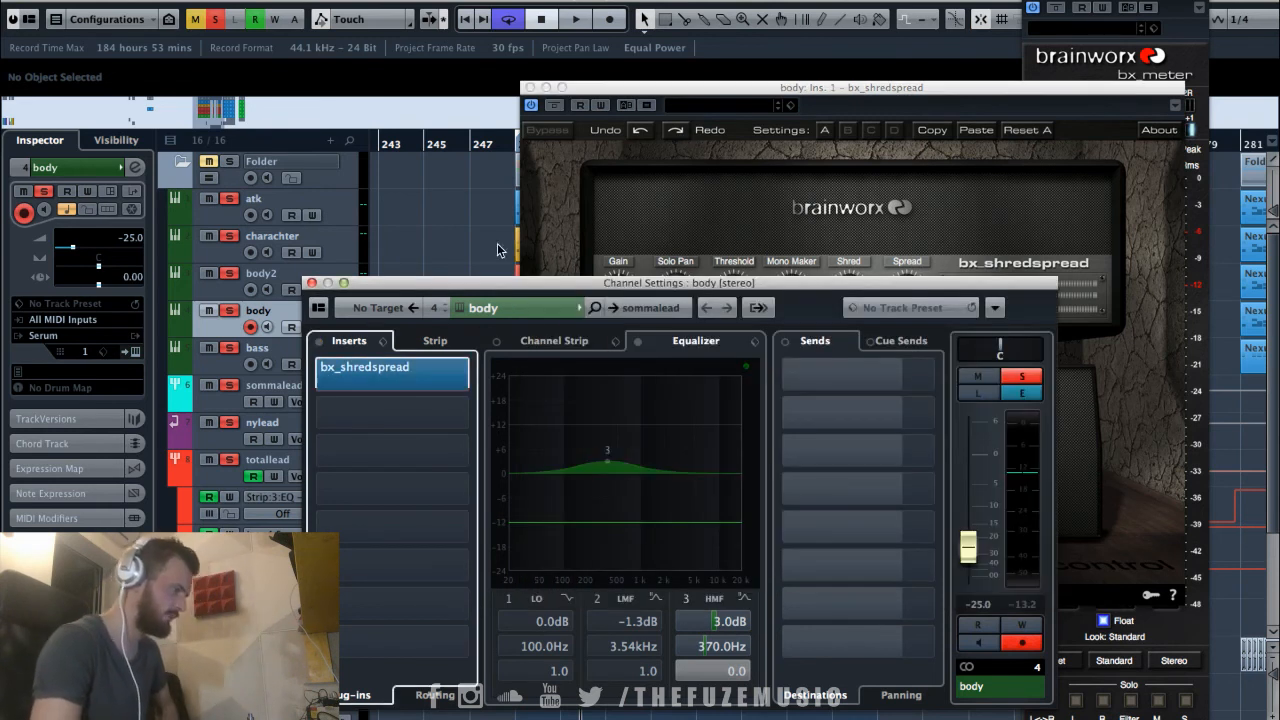
{"action": "left_click", "coordinate": [530, 88]}
{"action": "left_click", "coordinate": [312, 283]}
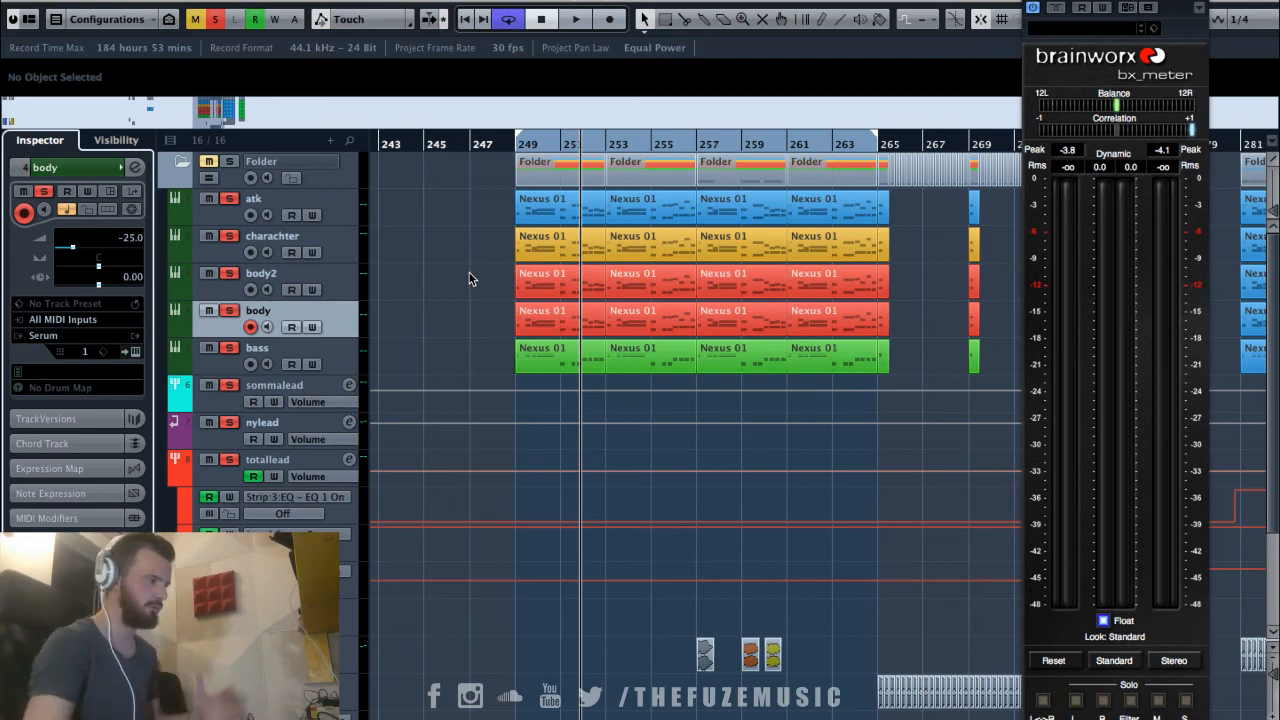
Open the bass track's bx_shredspread insert to examine its spread setting, and close the plug-in and channel settings.
{"action": "left_click", "coordinate": [352, 362]}
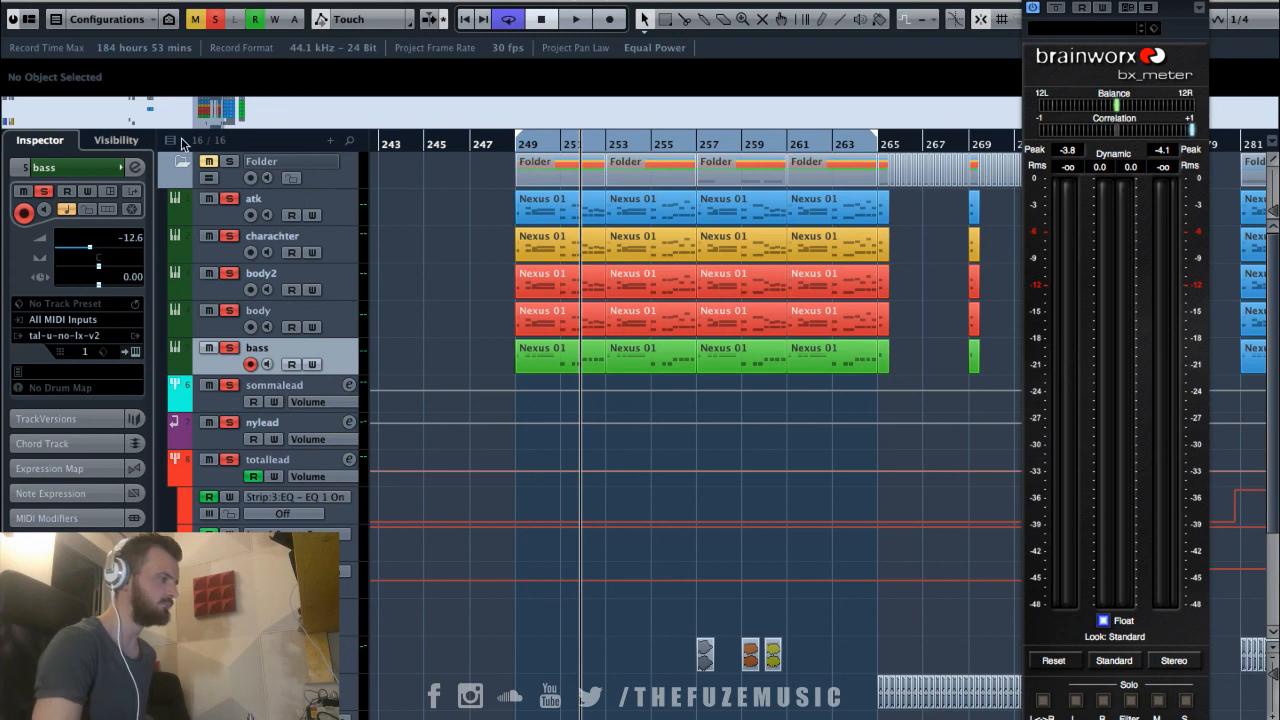
{"action": "left_click", "coordinate": [135, 167]}
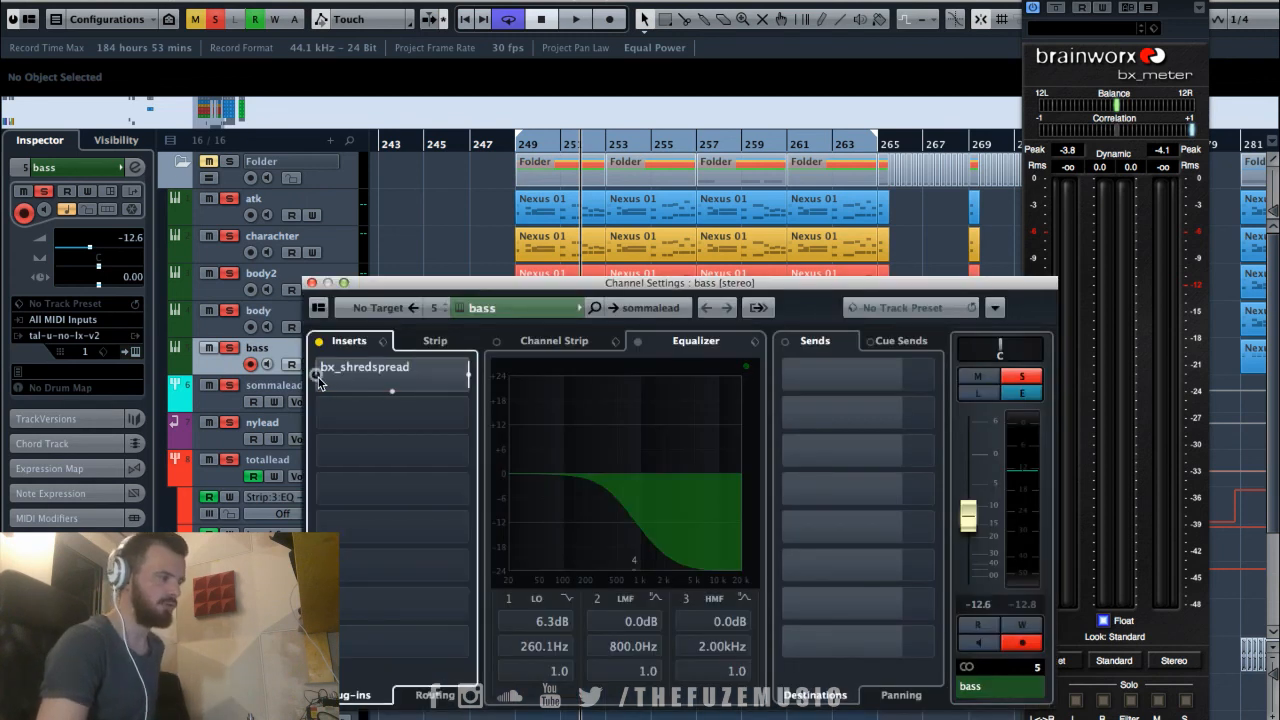
{"action": "left_click", "coordinate": [362, 377]}
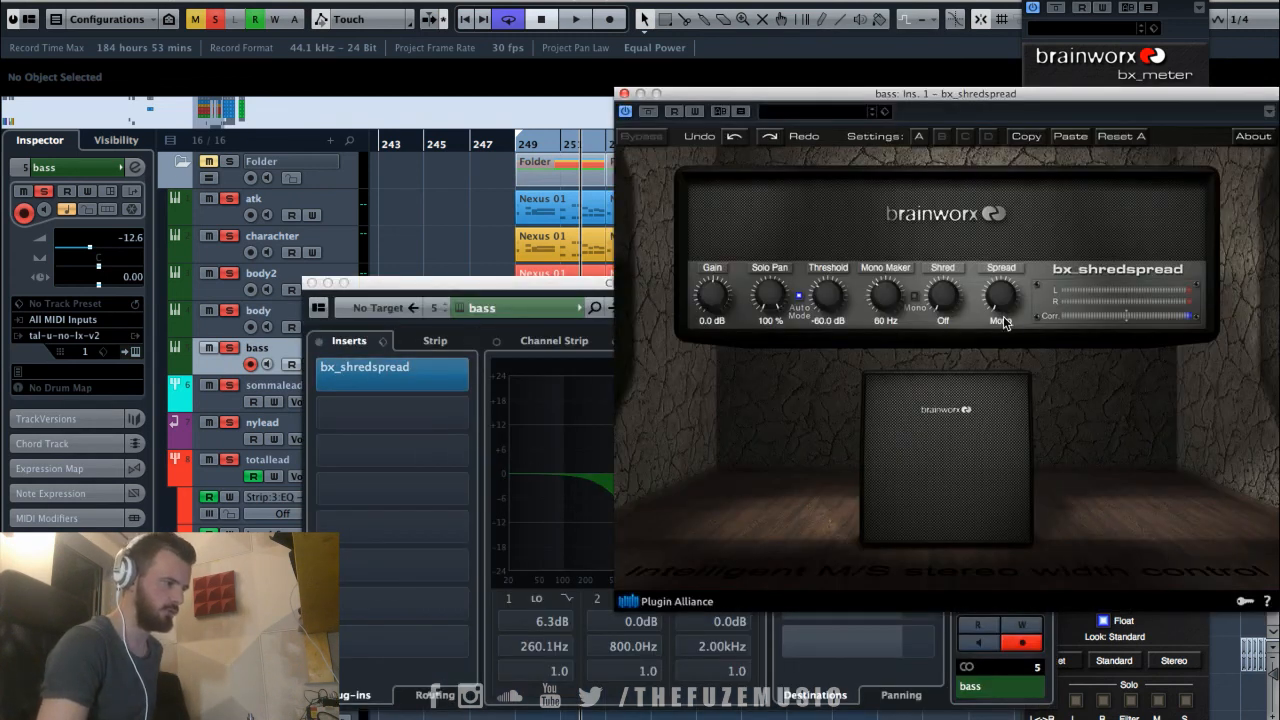
{"action": "left_click", "coordinate": [624, 93]}
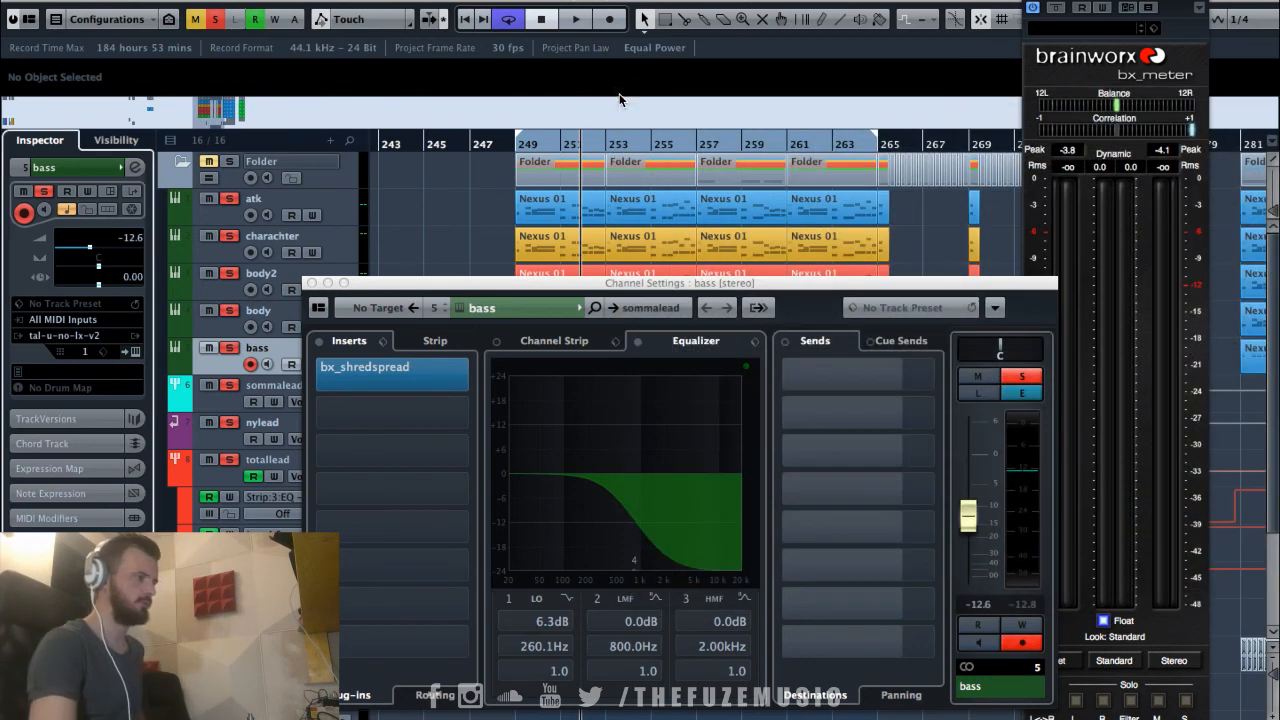
{"action": "left_click", "coordinate": [311, 284]}
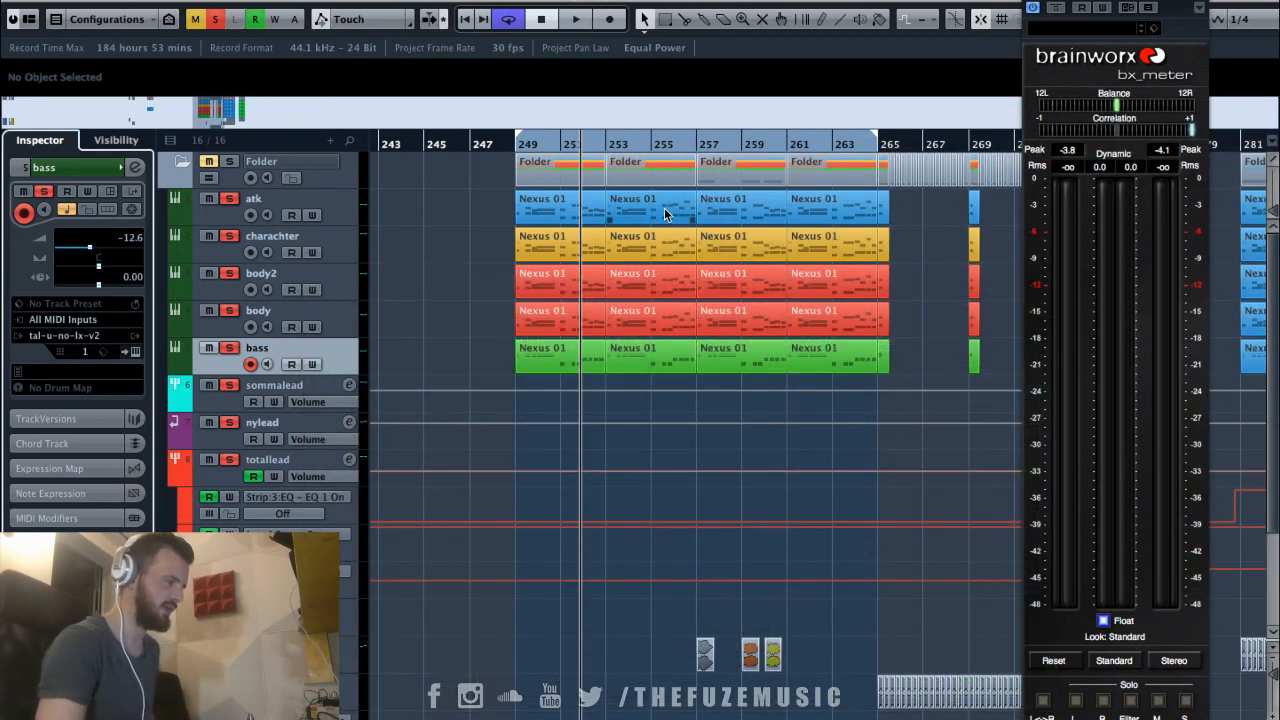
Play the full lead from just before bar 249 with the bx_meter in view.
{"action": "left_click", "coordinate": [500, 145]}
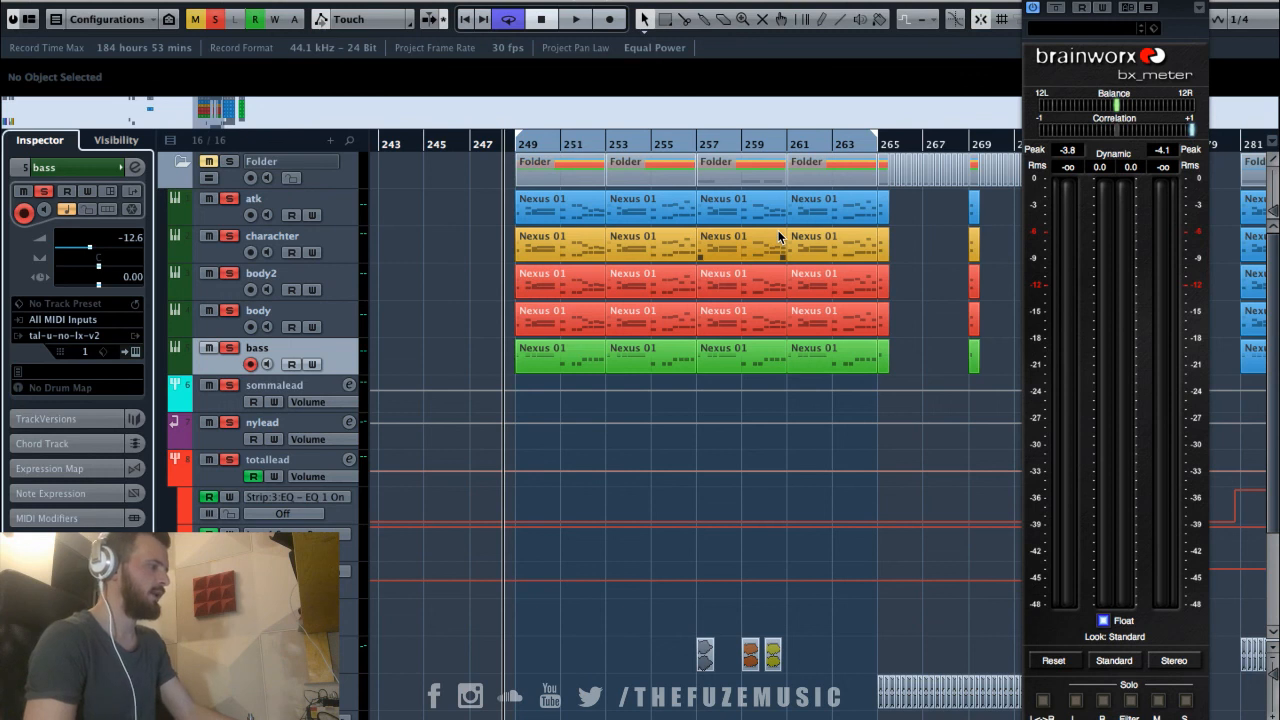
{"action": "key", "text": "space"}
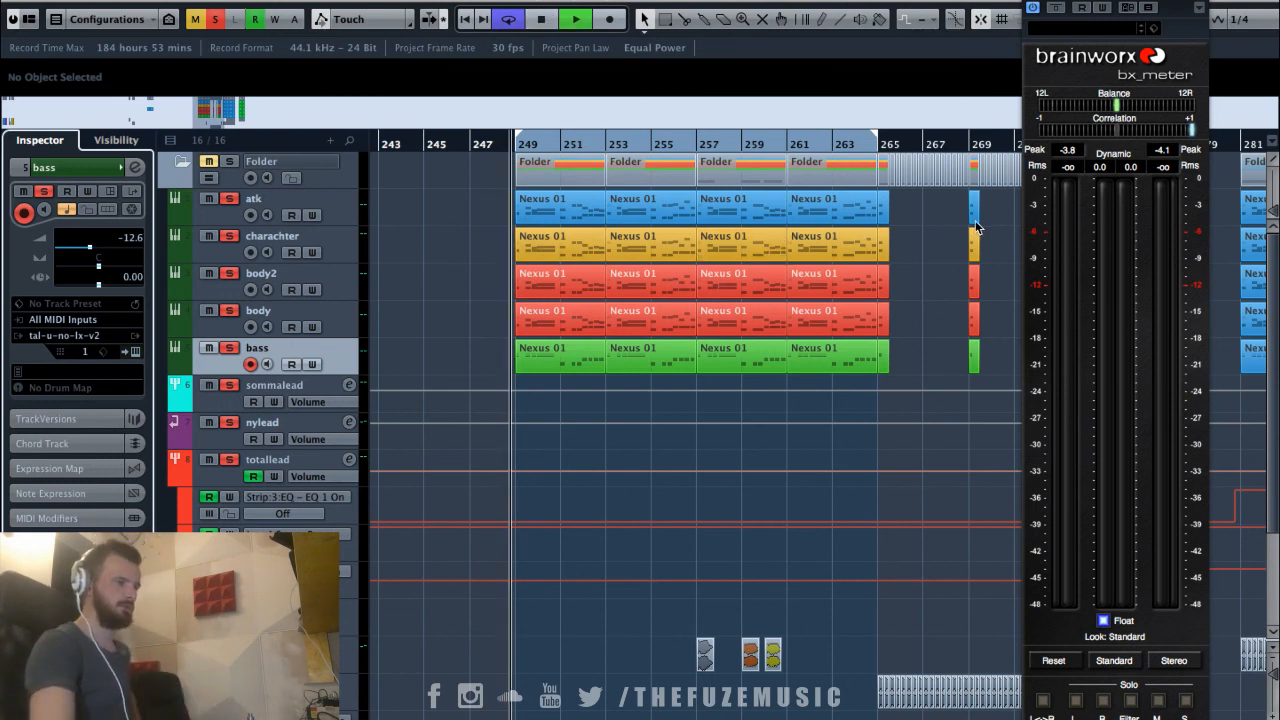